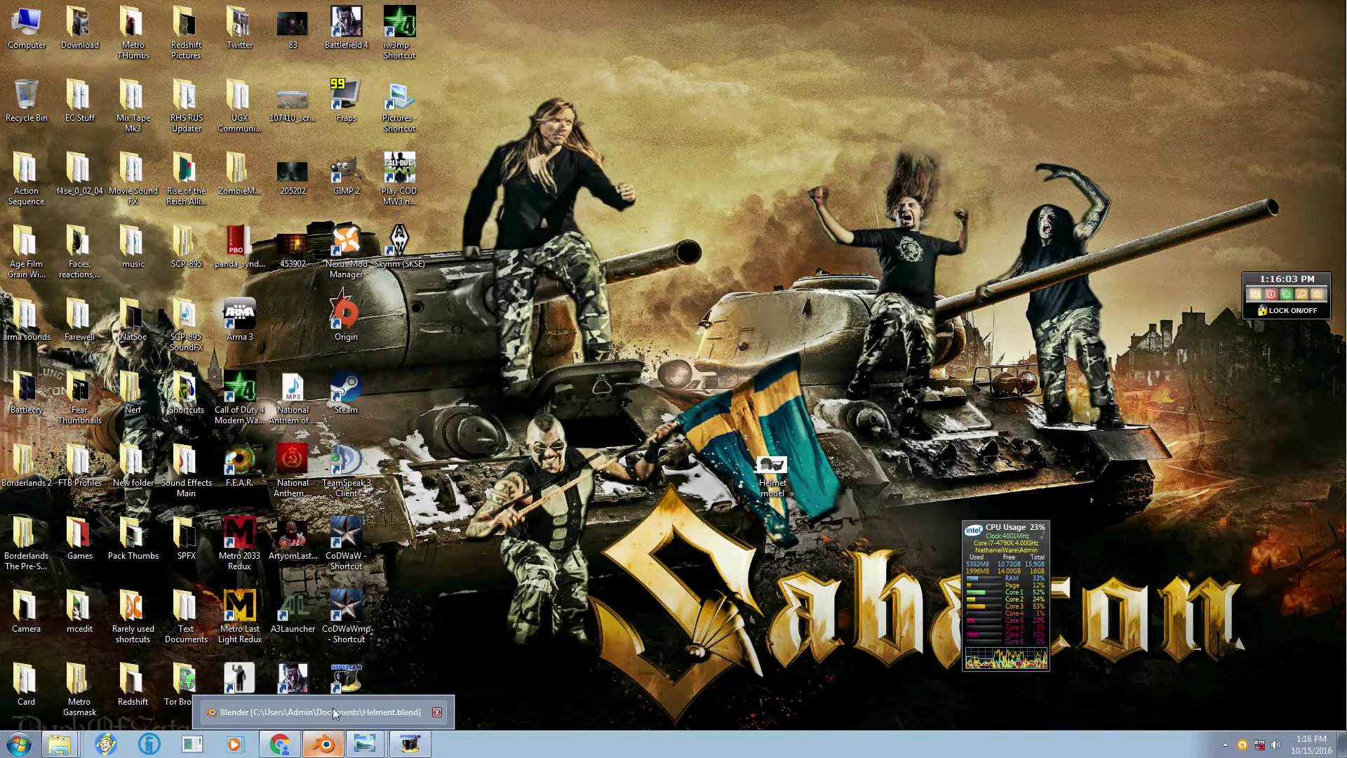
- Restore the Helmet.blend Blender window from the taskbar
{"action": "left_click", "coordinate": [334, 713]}
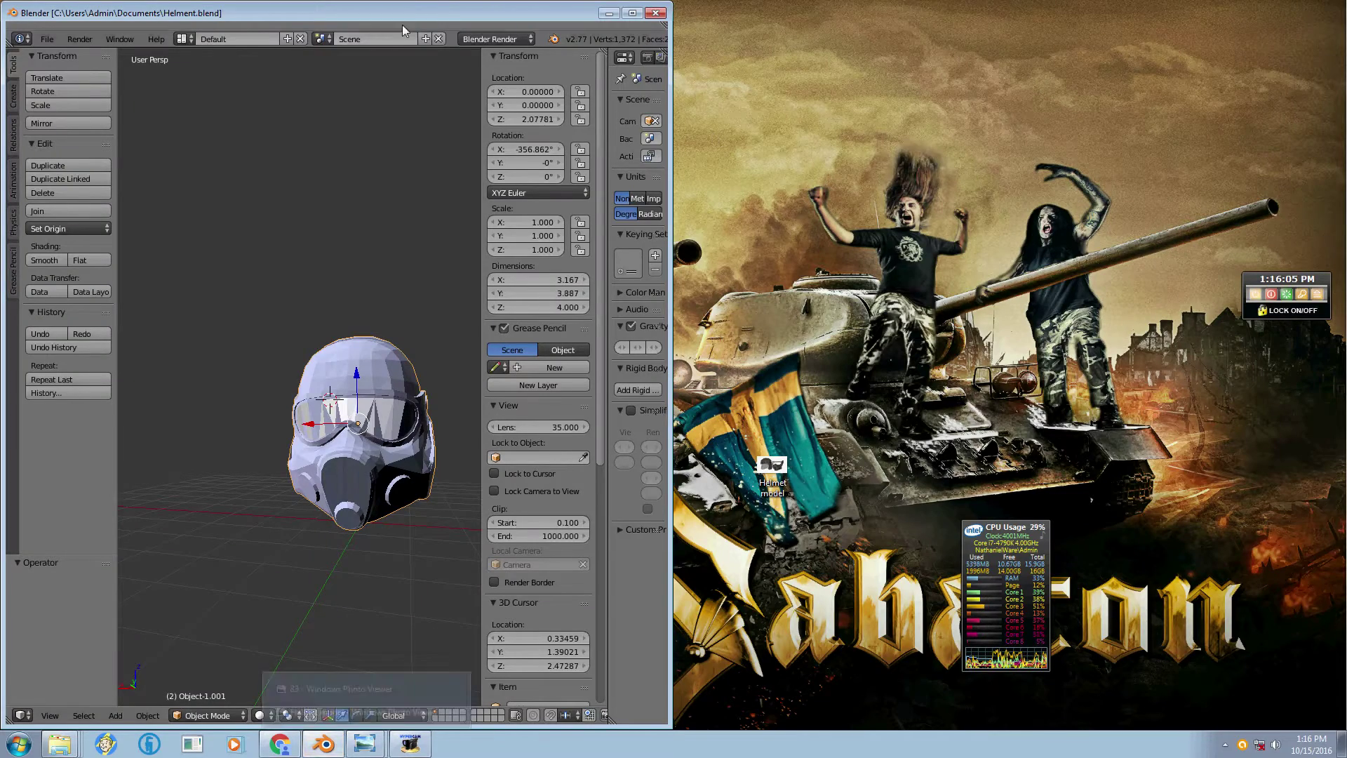
- Maximize the Blender window and orbit to a frontal view of the helmet
{"action": "left_click_drag", "start_coordinate": [421, 19], "coordinate": [421, 2]}
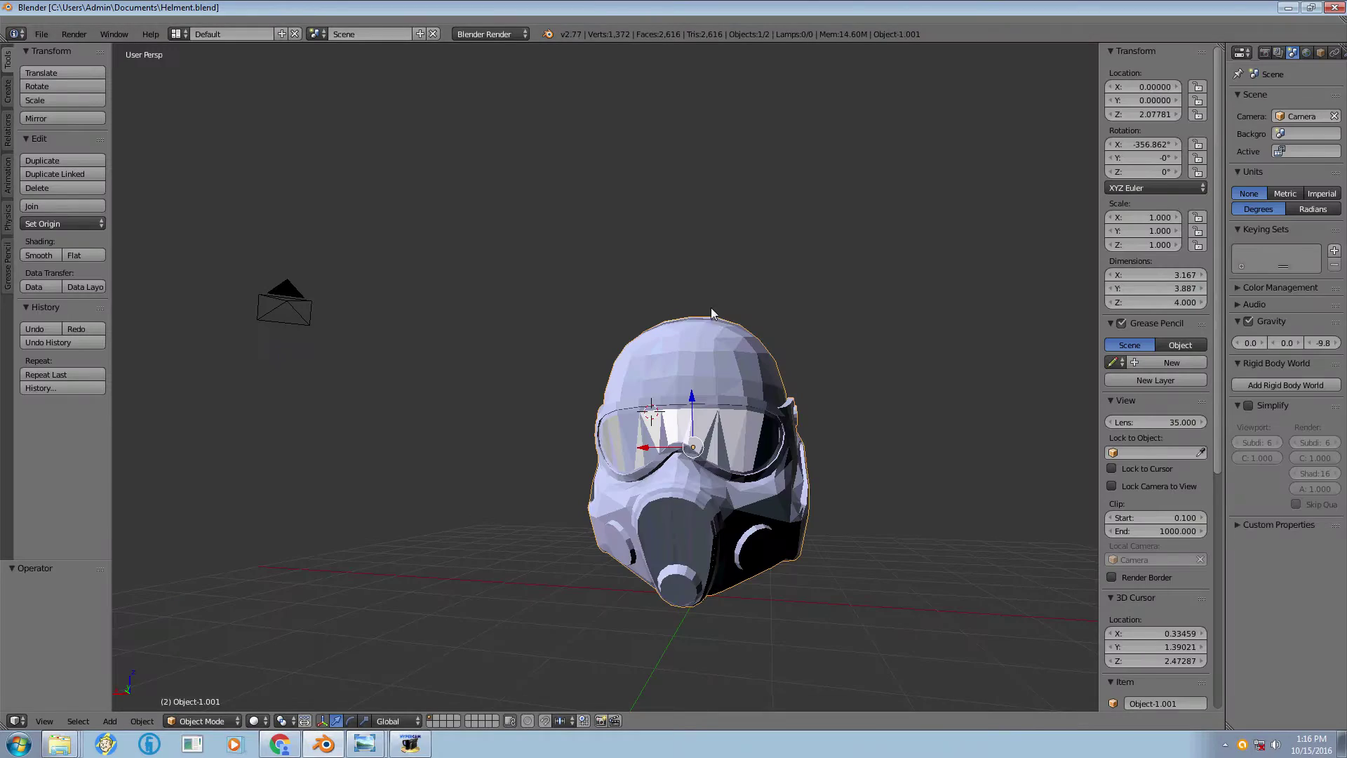
{"action": "scroll", "coordinate": [675, 489], "scroll_direction": "up", "scroll_amount": 4}
{"action": "scroll", "coordinate": [626, 442], "scroll_direction": "down", "scroll_amount": 4}
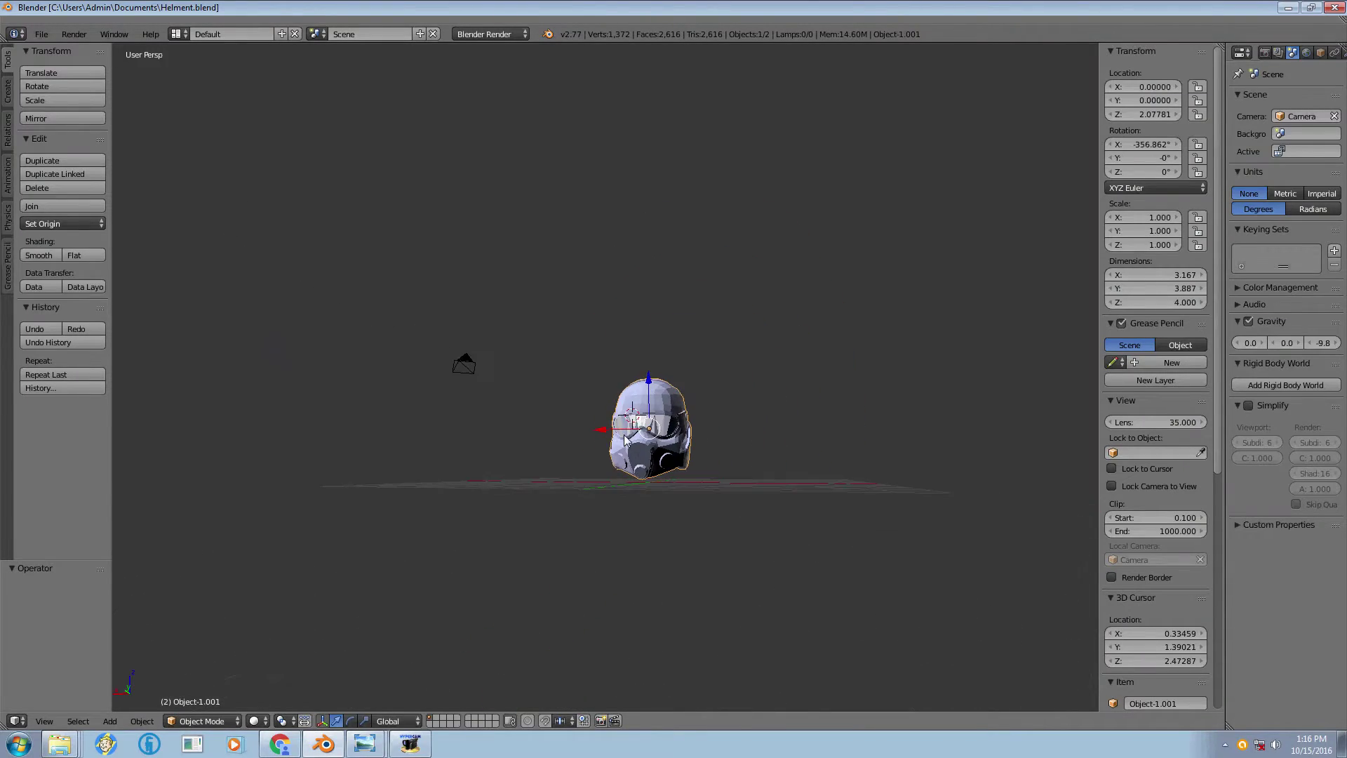
{"action": "middle_click_drag", "start_coordinate": [739, 466], "coordinate": [630, 477]}
{"action": "scroll", "coordinate": [617, 463], "scroll_direction": "up", "scroll_amount": 5}
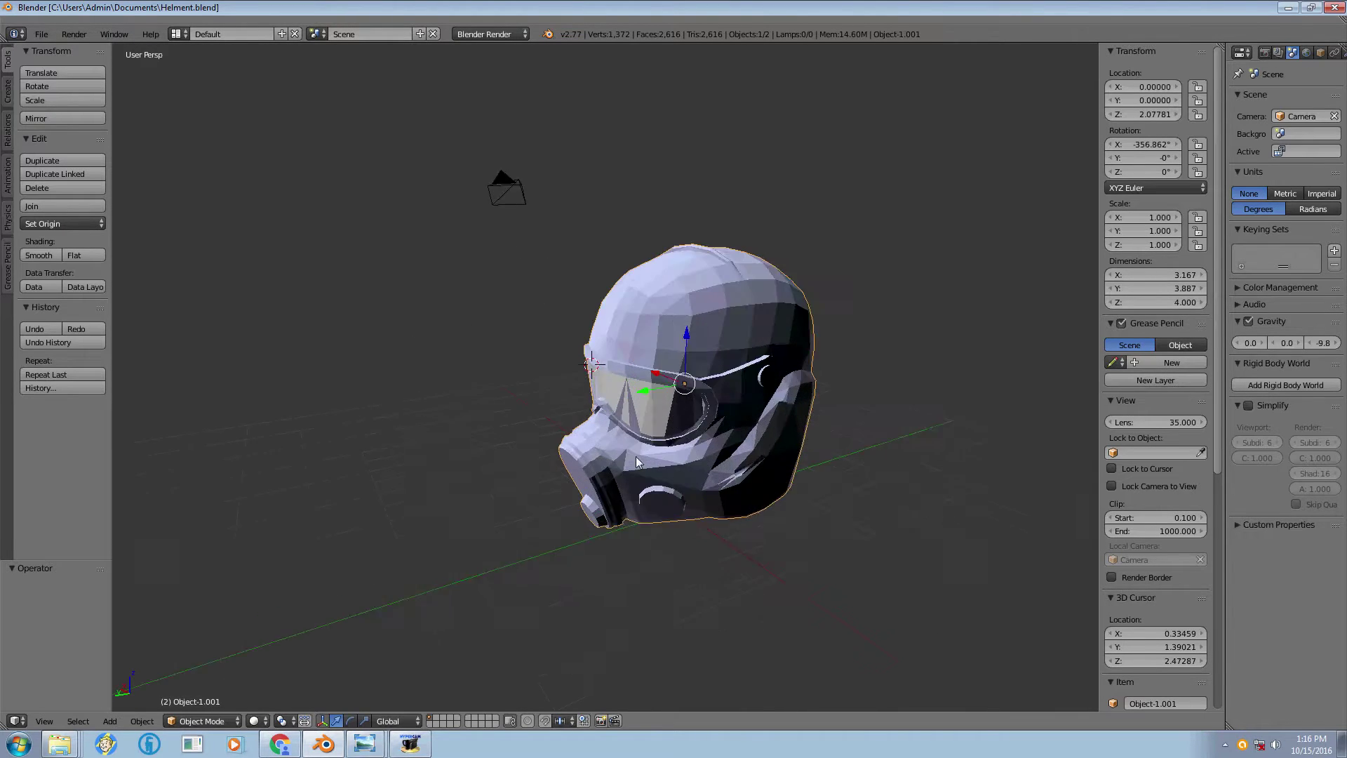
{"action": "middle_click_drag", "start_coordinate": [654, 496], "coordinate": [609, 461]}
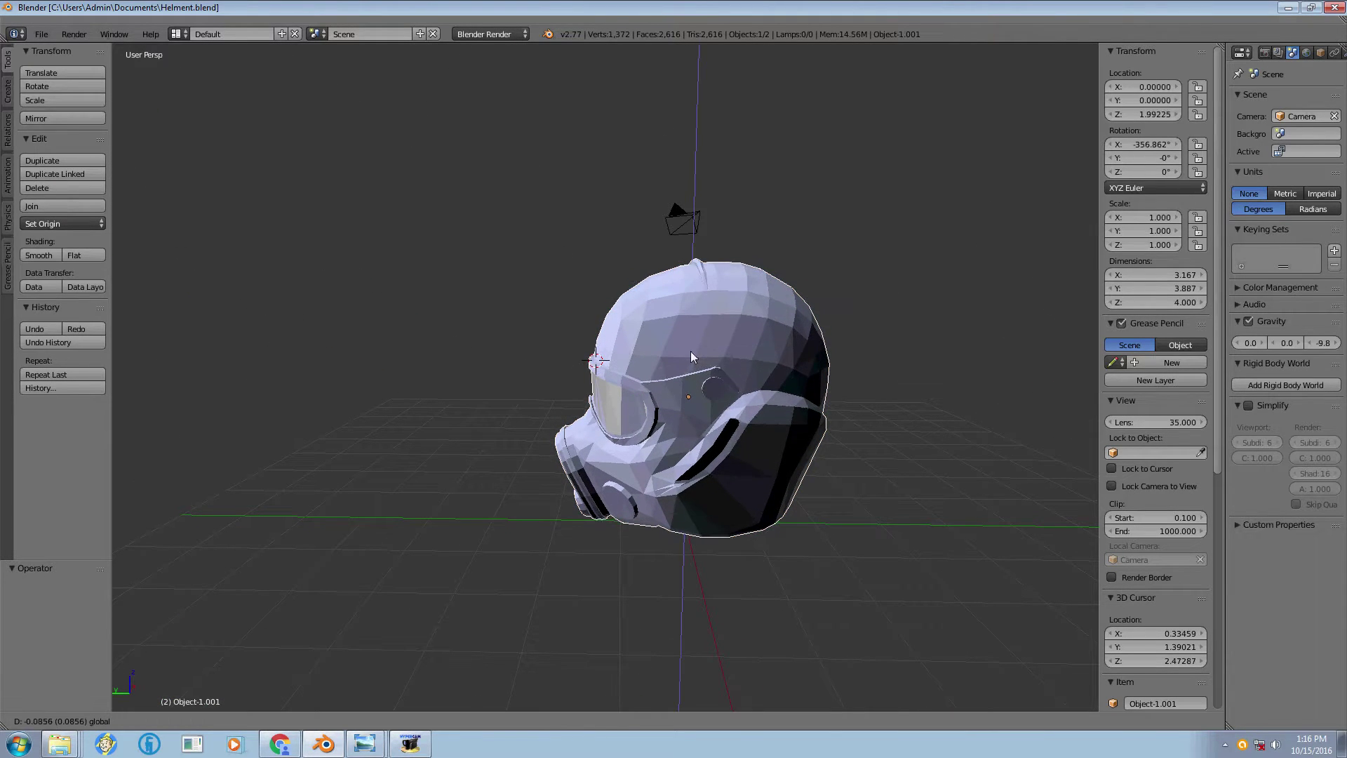
- Lower the helmet 0.203 along Z so its location reads Z 1.87494
{"action": "left_click_drag", "start_coordinate": [690, 351], "coordinate": [691, 359]}
{"action": "middle_click_drag", "start_coordinate": [692, 359], "coordinate": [953, 436]}
{"action": "middle_click_drag", "start_coordinate": [696, 563], "coordinate": [827, 507]}
{"action": "scroll", "coordinate": [816, 596], "scroll_direction": "up", "scroll_amount": 2}
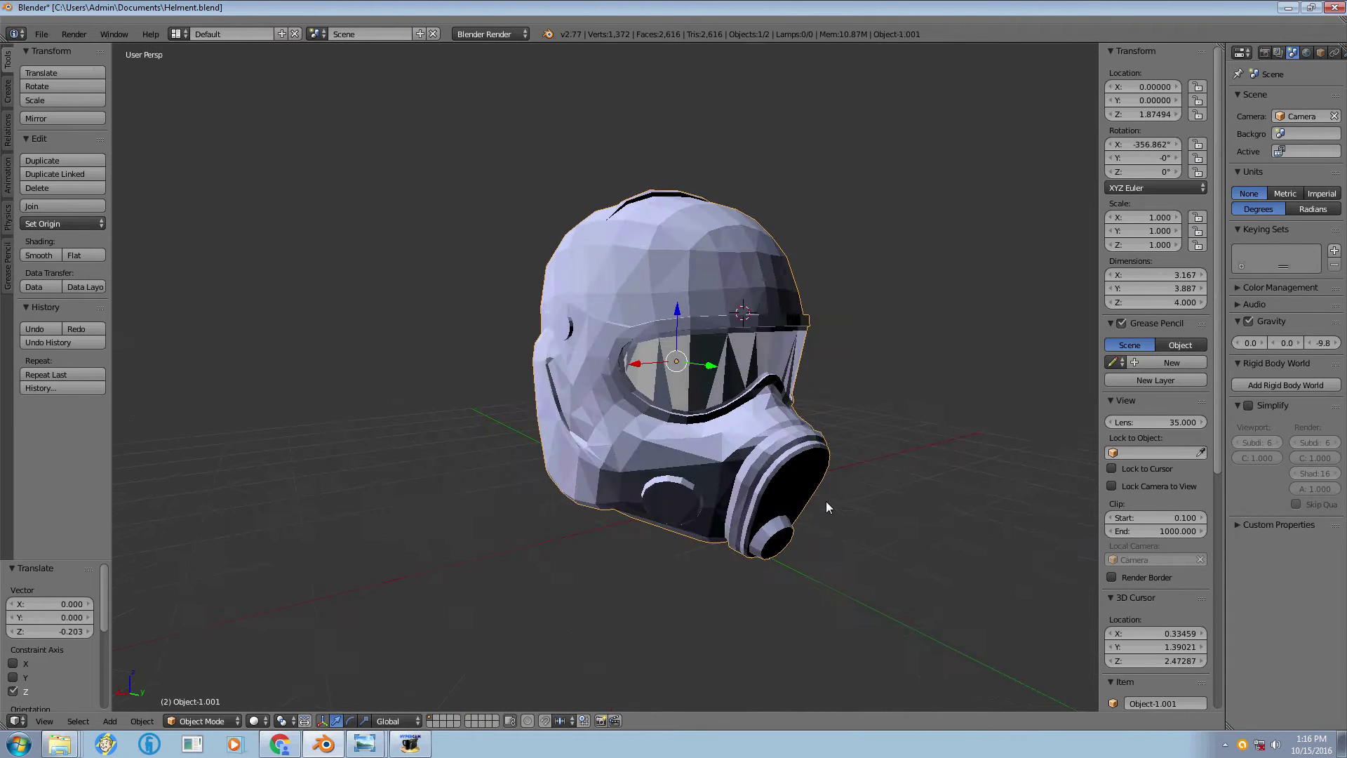
{"action": "scroll", "coordinate": [826, 506], "scroll_direction": "up", "scroll_amount": 3}
{"action": "scroll", "coordinate": [620, 510], "scroll_direction": "down", "scroll_amount": 3}
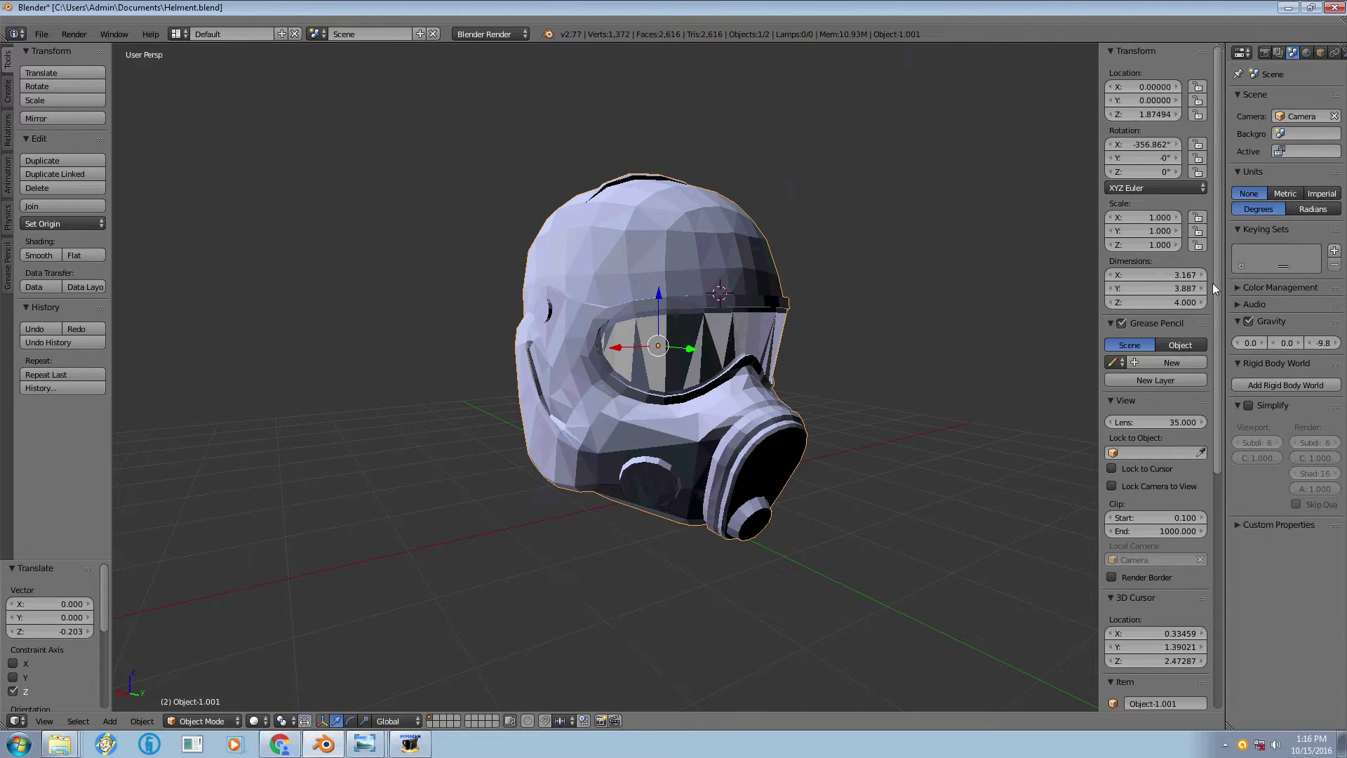
- Set the scene units to Metric and inspect the helmet's underside and mask side
{"action": "left_click", "coordinate": [1295, 194]}
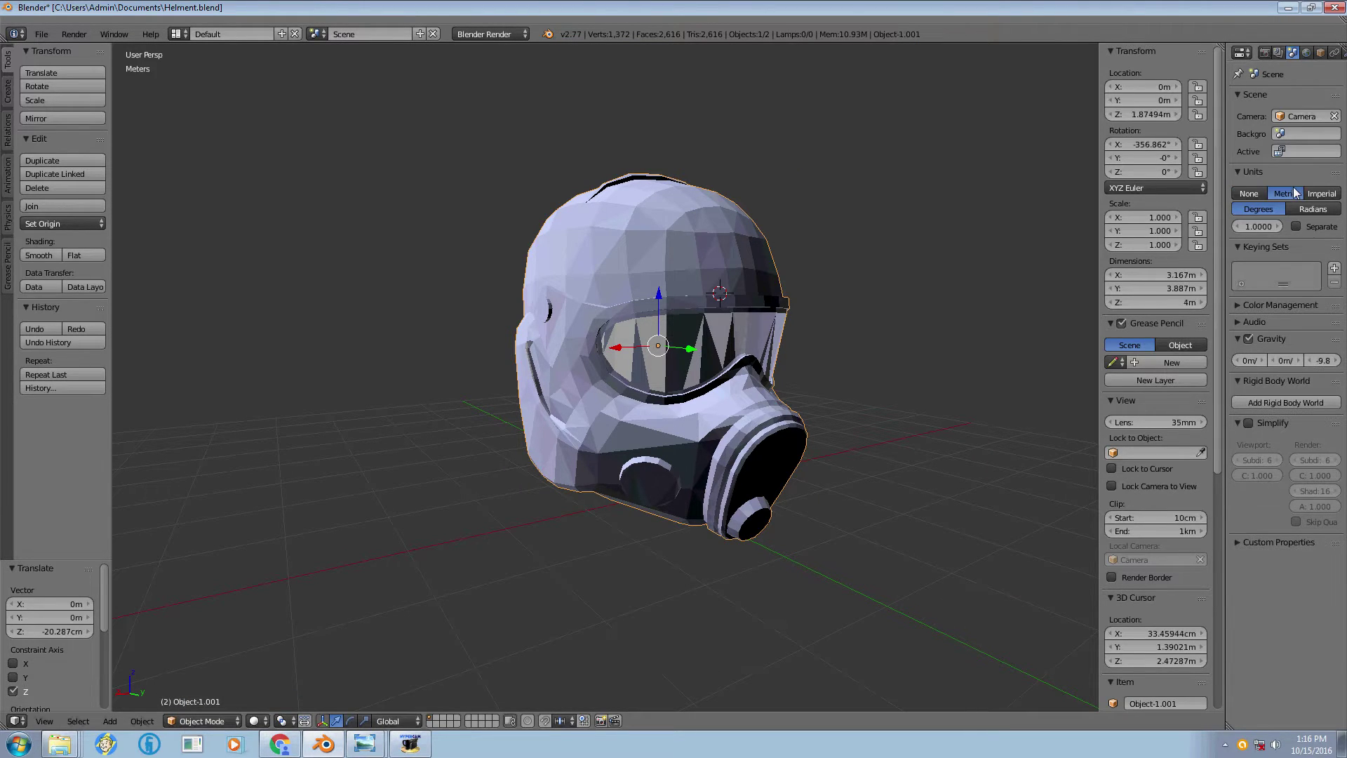
{"action": "key", "text": "KP_Add"}
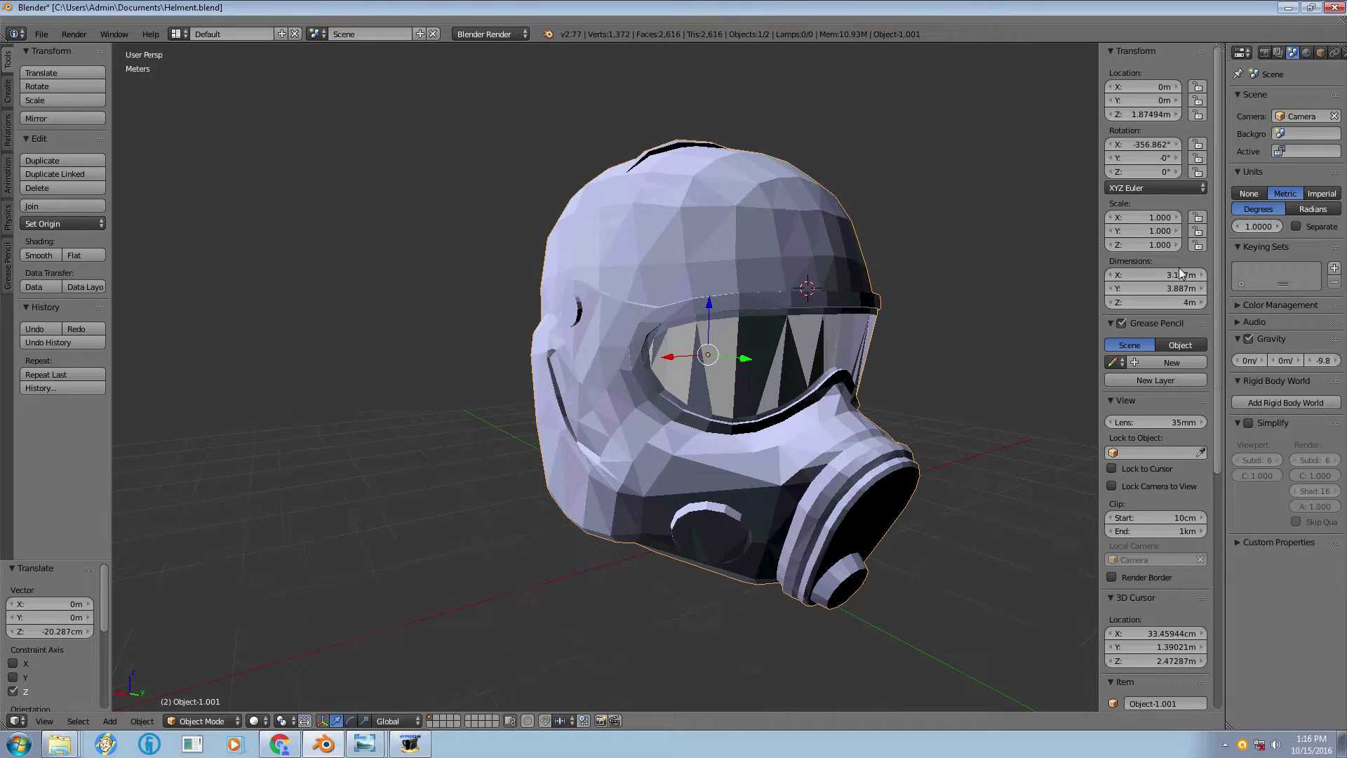
{"action": "scroll", "coordinate": [1196, 295], "scroll_direction": "down", "scroll_amount": 1}
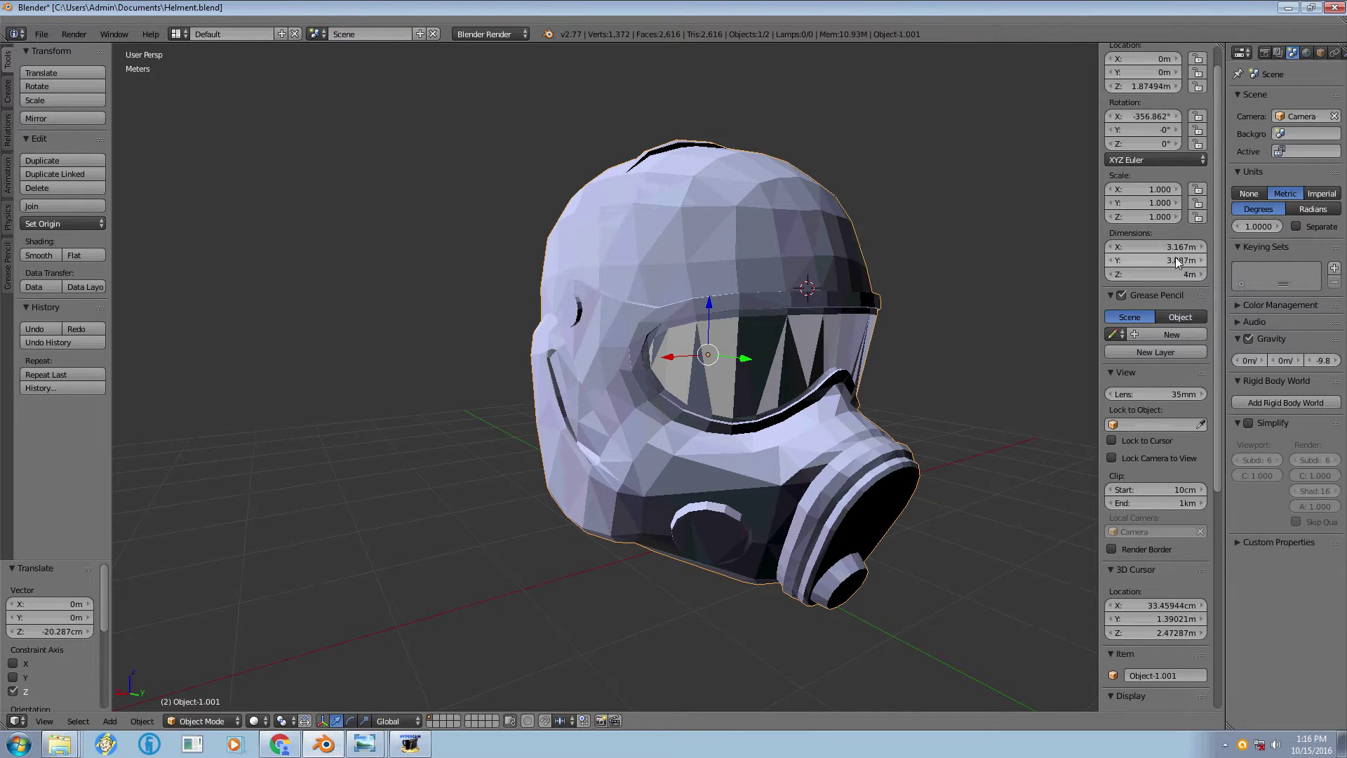
{"action": "scroll", "coordinate": [777, 345], "scroll_direction": "down", "scroll_amount": 1}
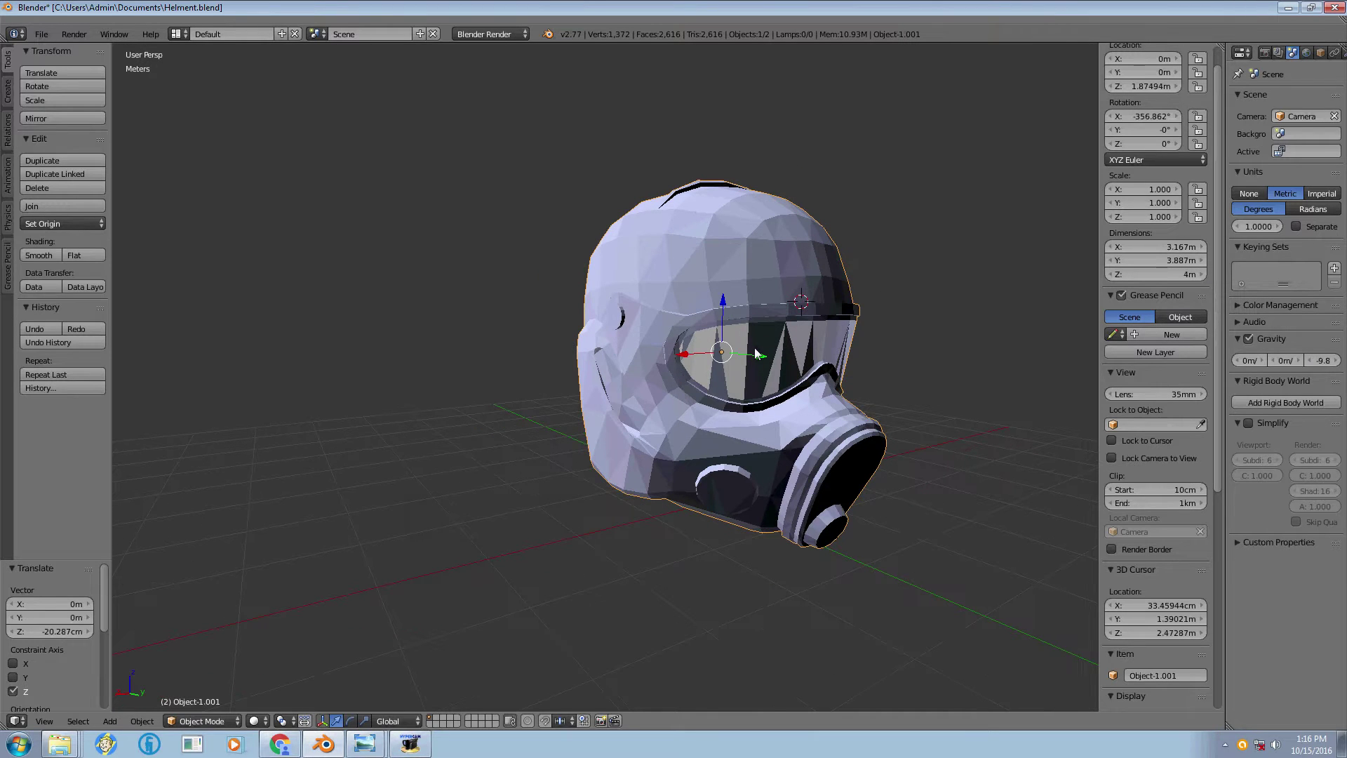
{"action": "middle_click_drag", "start_coordinate": [756, 354], "coordinate": [834, 362]}
{"action": "middle_click_drag", "start_coordinate": [587, 358], "coordinate": [646, 435]}
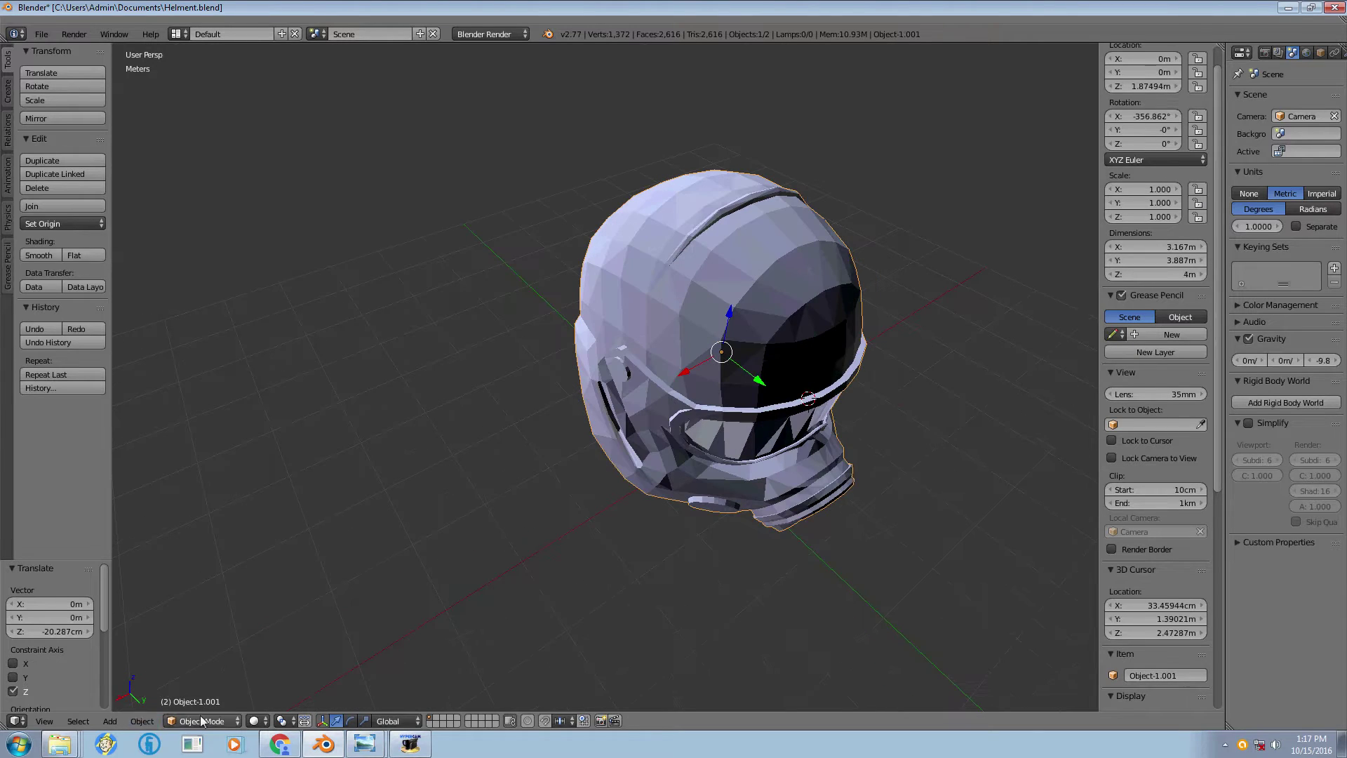
- Scale the helmet down to 0.249
{"action": "left_click", "coordinate": [54, 104]}
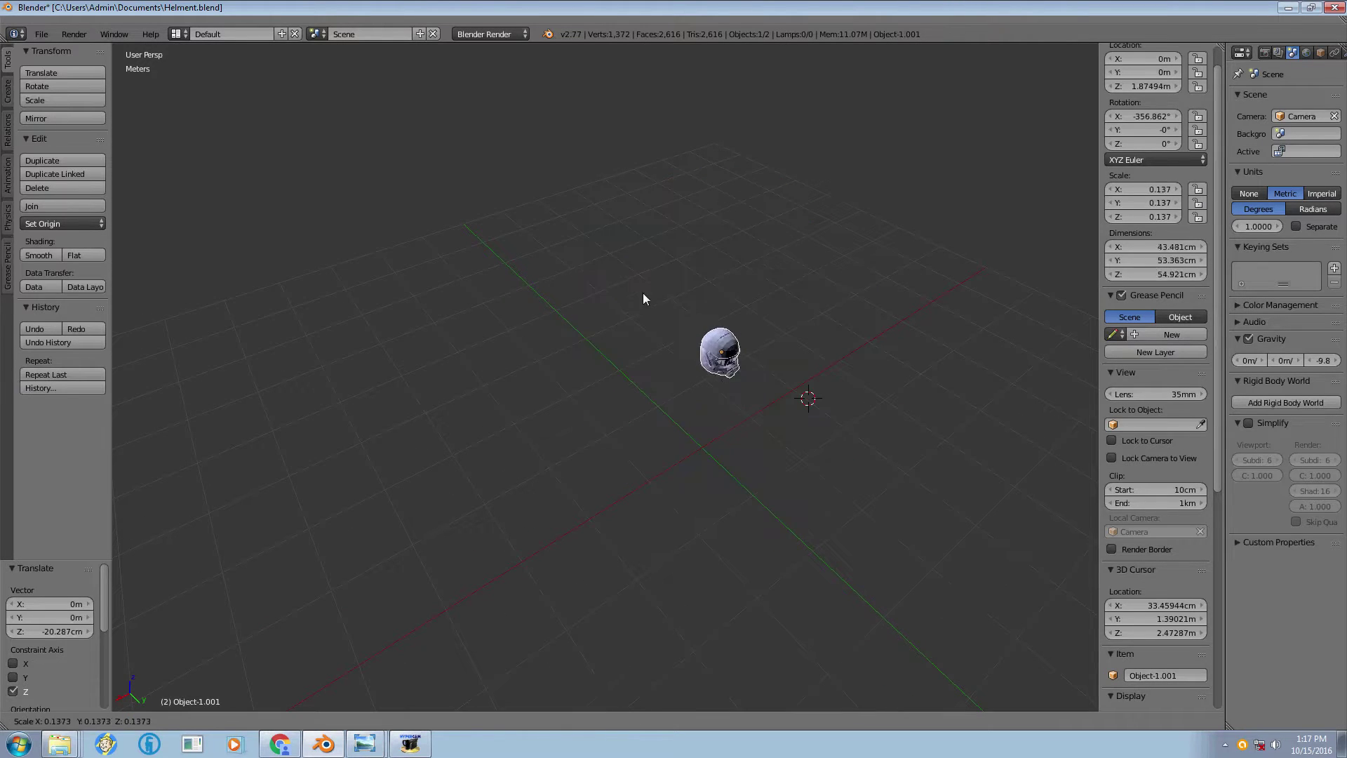
{"action": "left_click", "coordinate": [584, 240]}
{"action": "mouse_move", "coordinate": [584, 240]}
{"action": "middle_mouse_down"}
{"action": "mouse_move", "coordinate": [829, 475]}
{"action": "mouse_move", "coordinate": [679, 390]}
{"action": "mouse_move", "coordinate": [558, 254]}
{"action": "mouse_move", "coordinate": [563, 231]}
{"action": "middle_mouse_up"}
{"action": "scroll", "coordinate": [554, 190], "scroll_direction": "up", "scroll_amount": 2}
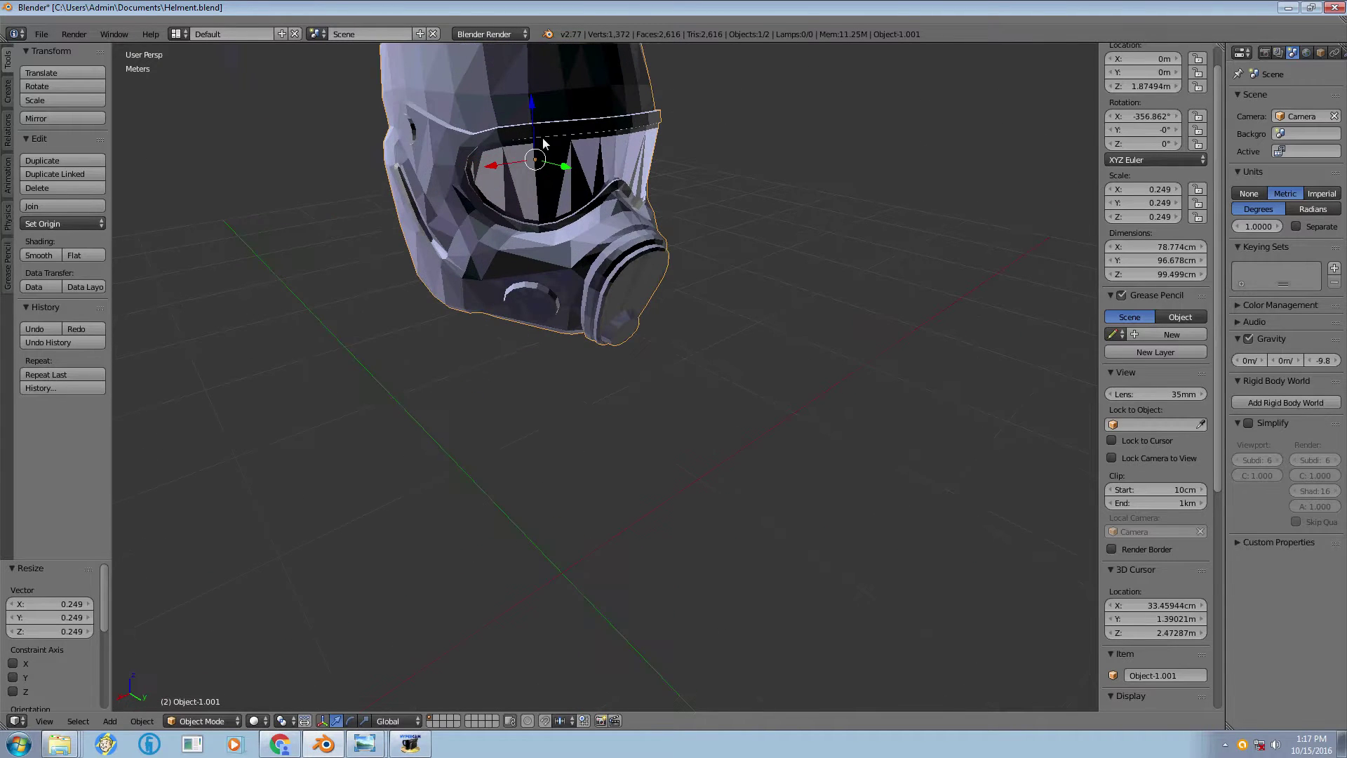
- Lower the scaled helmet along Z to 45.11 cm
{"action": "left_click_drag", "start_coordinate": [535, 122], "coordinate": [554, 482]}
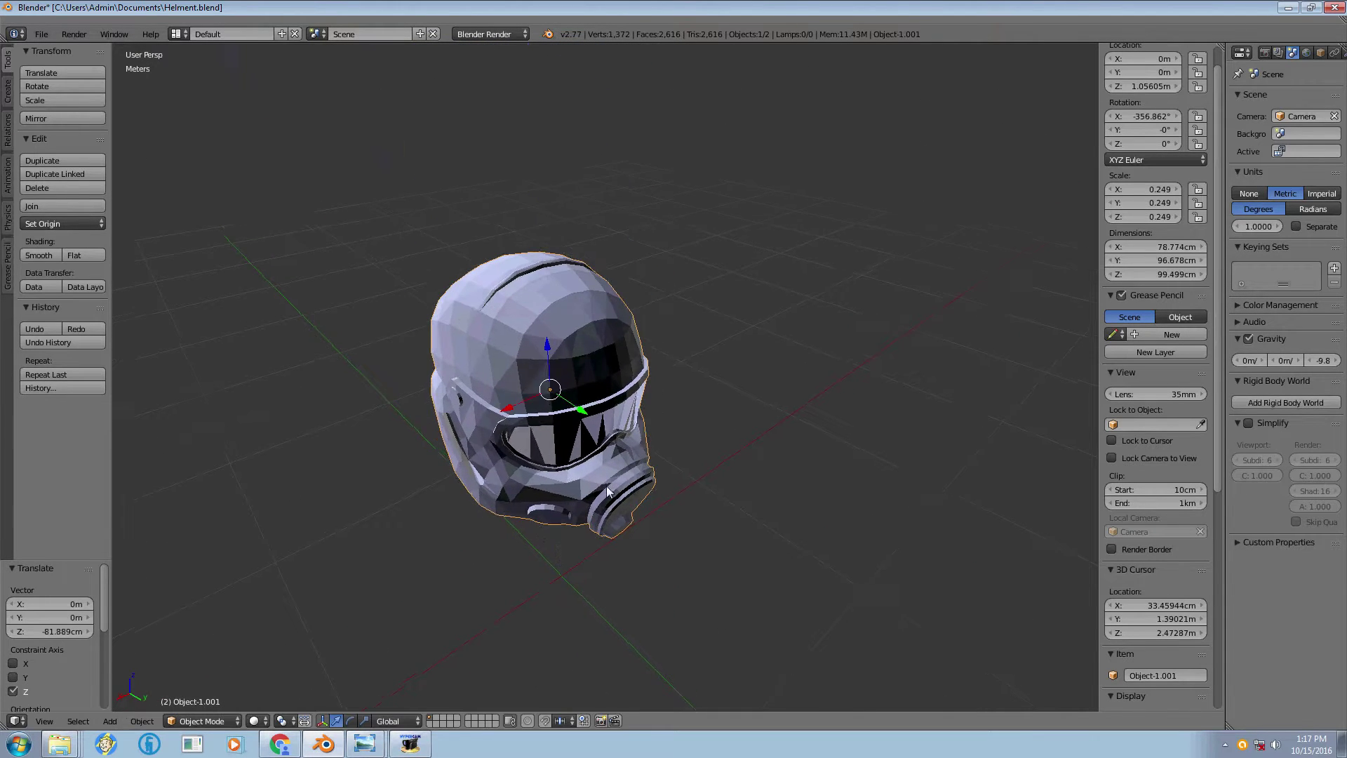
{"action": "middle_click_drag", "start_coordinate": [608, 491], "coordinate": [547, 347]}
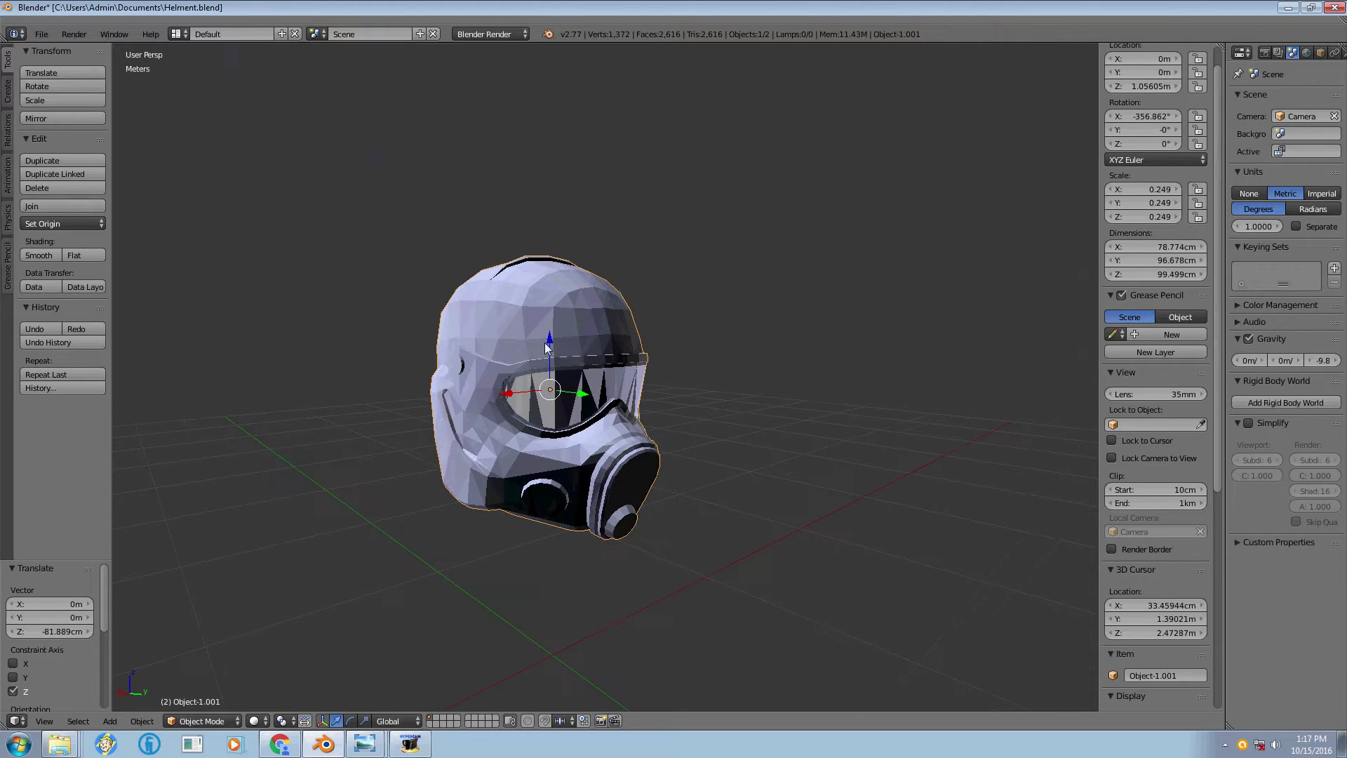
{"action": "left_click_drag", "start_coordinate": [546, 344], "coordinate": [550, 452]}
{"action": "middle_click_drag", "start_coordinate": [559, 664], "coordinate": [548, 510]}
{"action": "left_click_drag", "start_coordinate": [556, 457], "coordinate": [548, 505]}
- Orbit around the 78.774 × 96.678 × 99.499 cm helmet to recheck it, then enter Edit Mode
{"action": "middle_click_drag", "start_coordinate": [647, 649], "coordinate": [653, 689]}
{"action": "scroll", "coordinate": [528, 684], "scroll_direction": "down", "scroll_amount": 3}
{"action": "scroll", "coordinate": [528, 681], "scroll_direction": "up", "scroll_amount": 5}
{"action": "scroll", "coordinate": [600, 671], "scroll_direction": "down", "scroll_amount": 4}
{"action": "scroll", "coordinate": [599, 671], "scroll_direction": "up", "scroll_amount": 4}
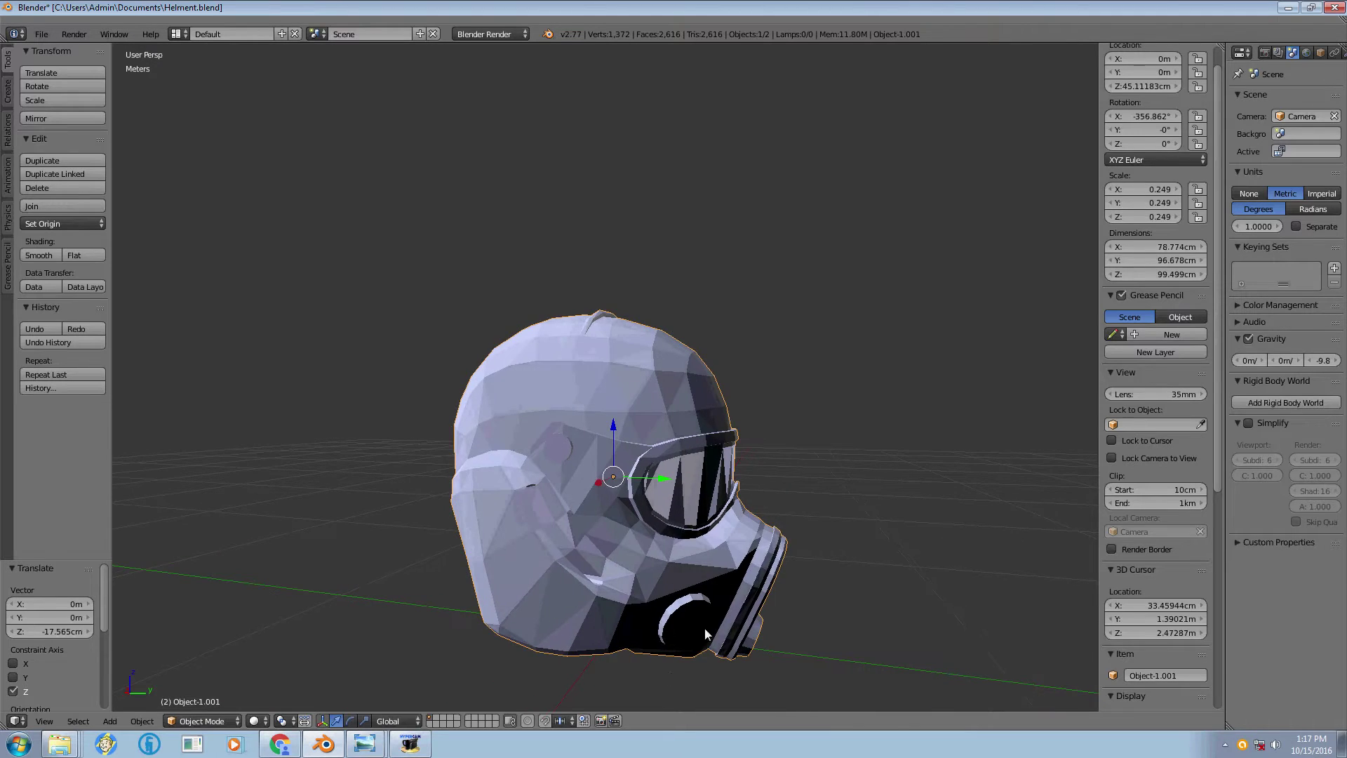
{"action": "scroll", "coordinate": [705, 629], "scroll_direction": "down", "scroll_amount": 3}
{"action": "scroll", "coordinate": [709, 532], "scroll_direction": "up", "scroll_amount": 4}
{"action": "middle_click_drag", "start_coordinate": [726, 523], "coordinate": [677, 538]}
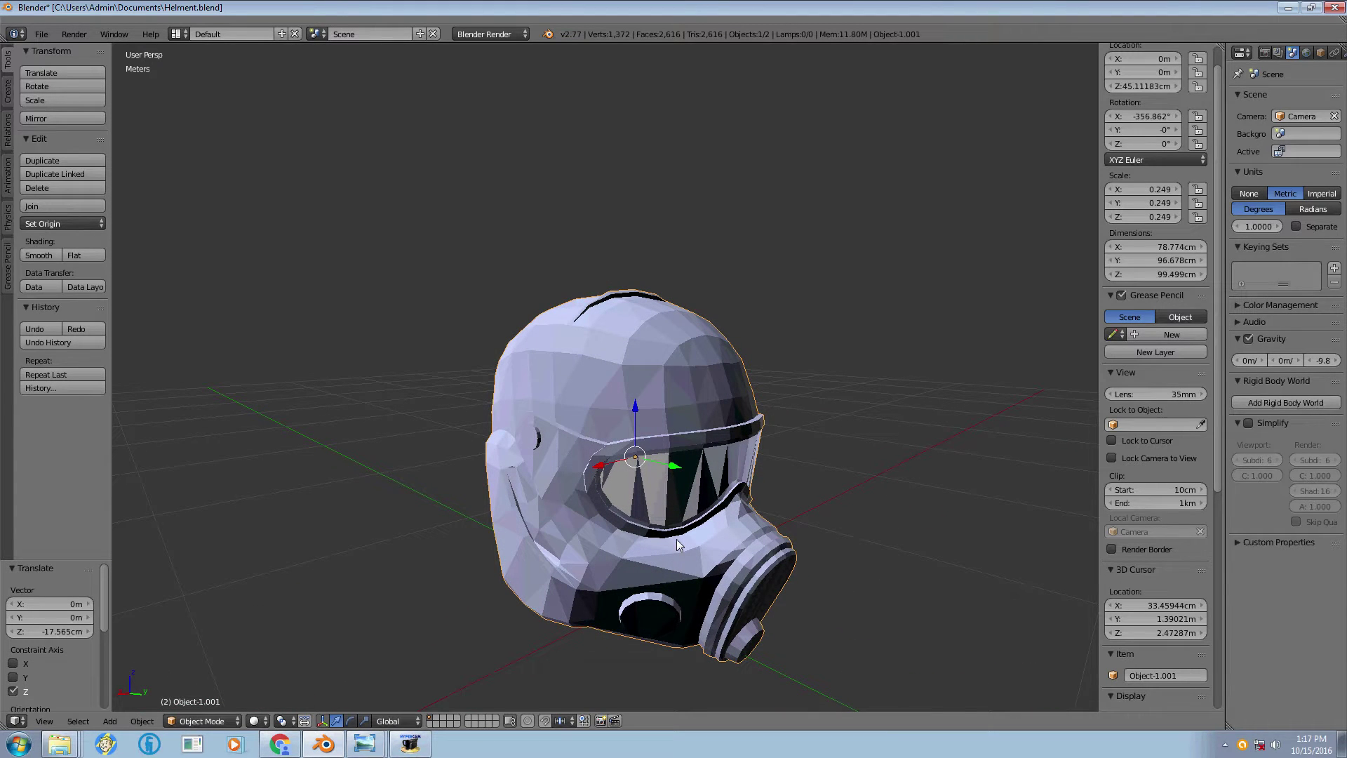
{"action": "middle_click_drag", "start_coordinate": [680, 537], "coordinate": [610, 553]}
{"action": "scroll", "coordinate": [743, 470], "scroll_direction": "up", "scroll_amount": 5}
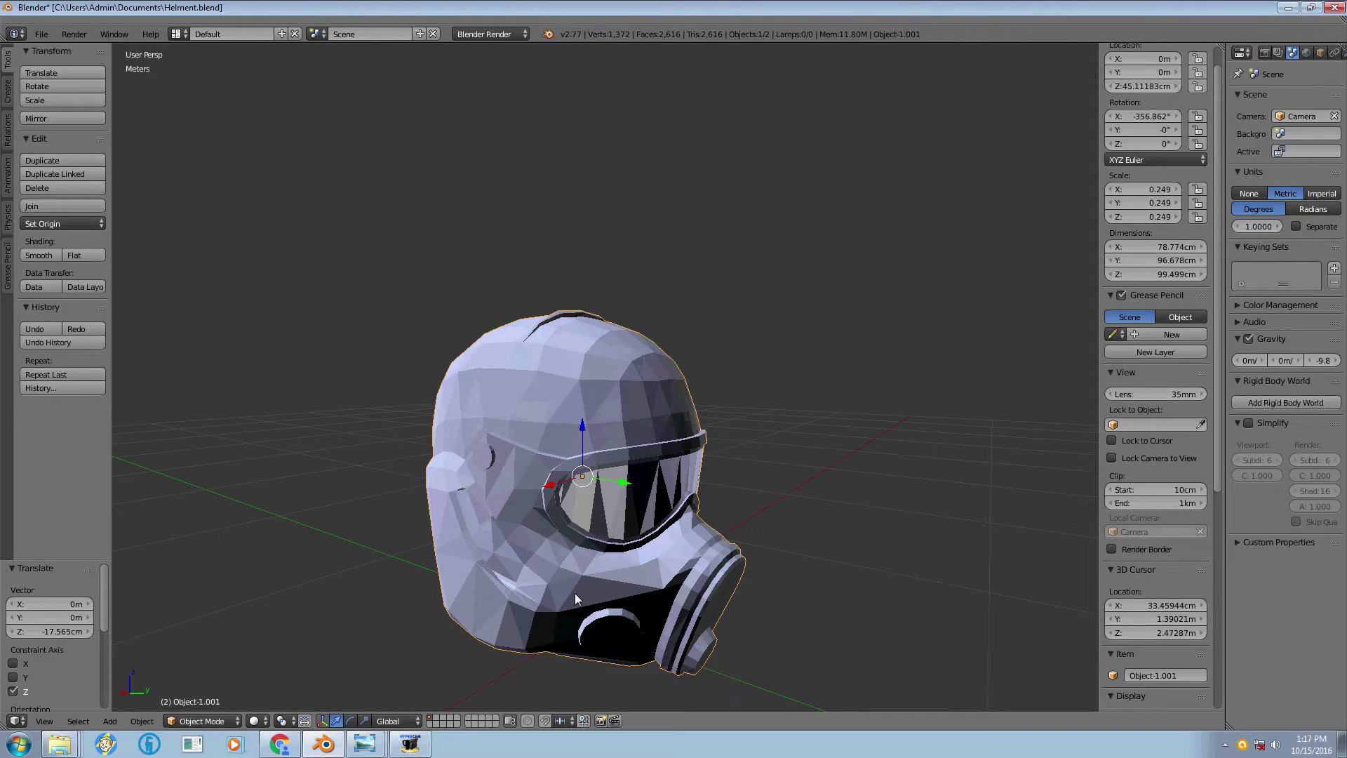
{"action": "scroll", "coordinate": [596, 363], "scroll_direction": "down", "scroll_amount": 3}
{"action": "scroll", "coordinate": [670, 509], "scroll_direction": "up", "scroll_amount": 5}
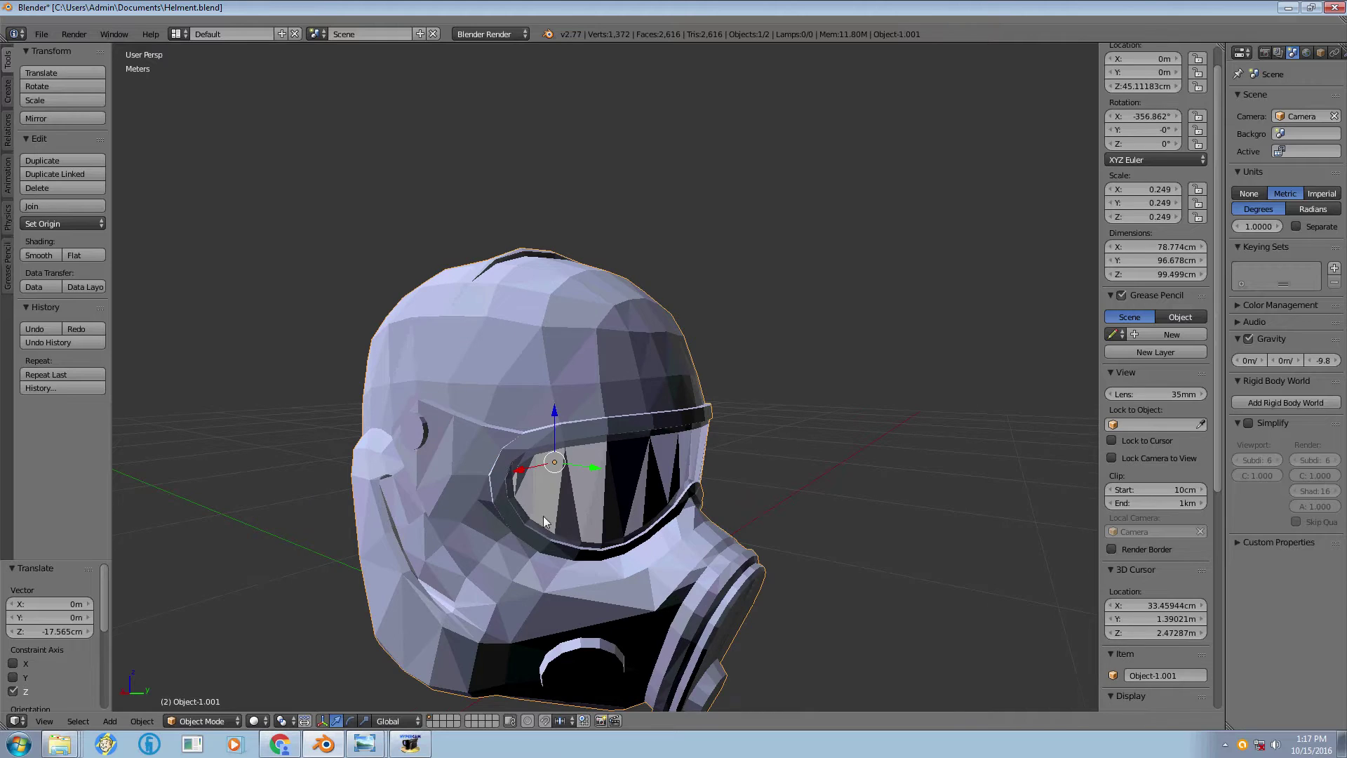
{"action": "scroll", "coordinate": [543, 515], "scroll_direction": "down", "scroll_amount": 2}
{"action": "mouse_move", "coordinate": [450, 482]}
{"action": "middle_mouse_down"}
{"action": "mouse_move", "coordinate": [469, 356]}
{"action": "mouse_move", "coordinate": [702, 415]}
{"action": "mouse_move", "coordinate": [454, 470]}
{"action": "middle_mouse_up"}
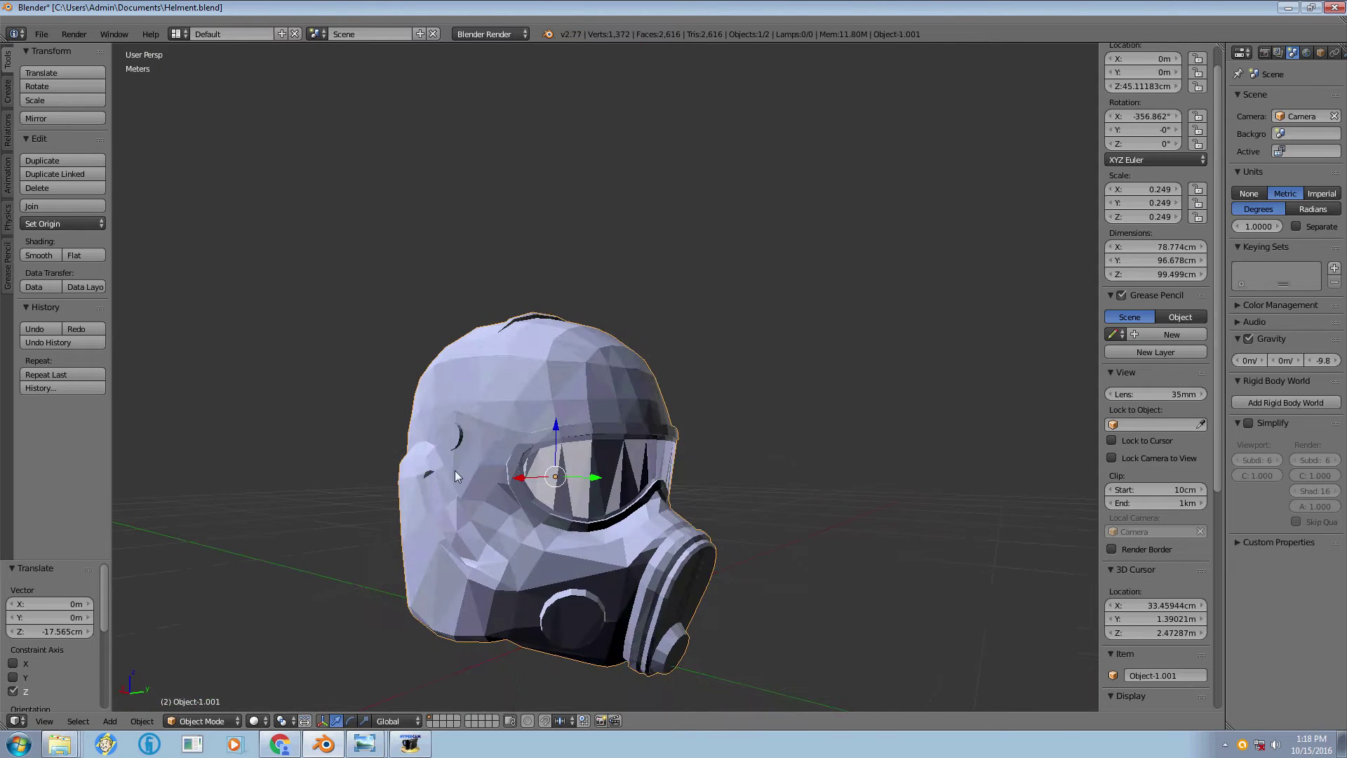
{"action": "scroll", "coordinate": [592, 458], "scroll_direction": "down", "scroll_amount": 2}
{"action": "scroll", "coordinate": [591, 457], "scroll_direction": "up", "scroll_amount": 5}
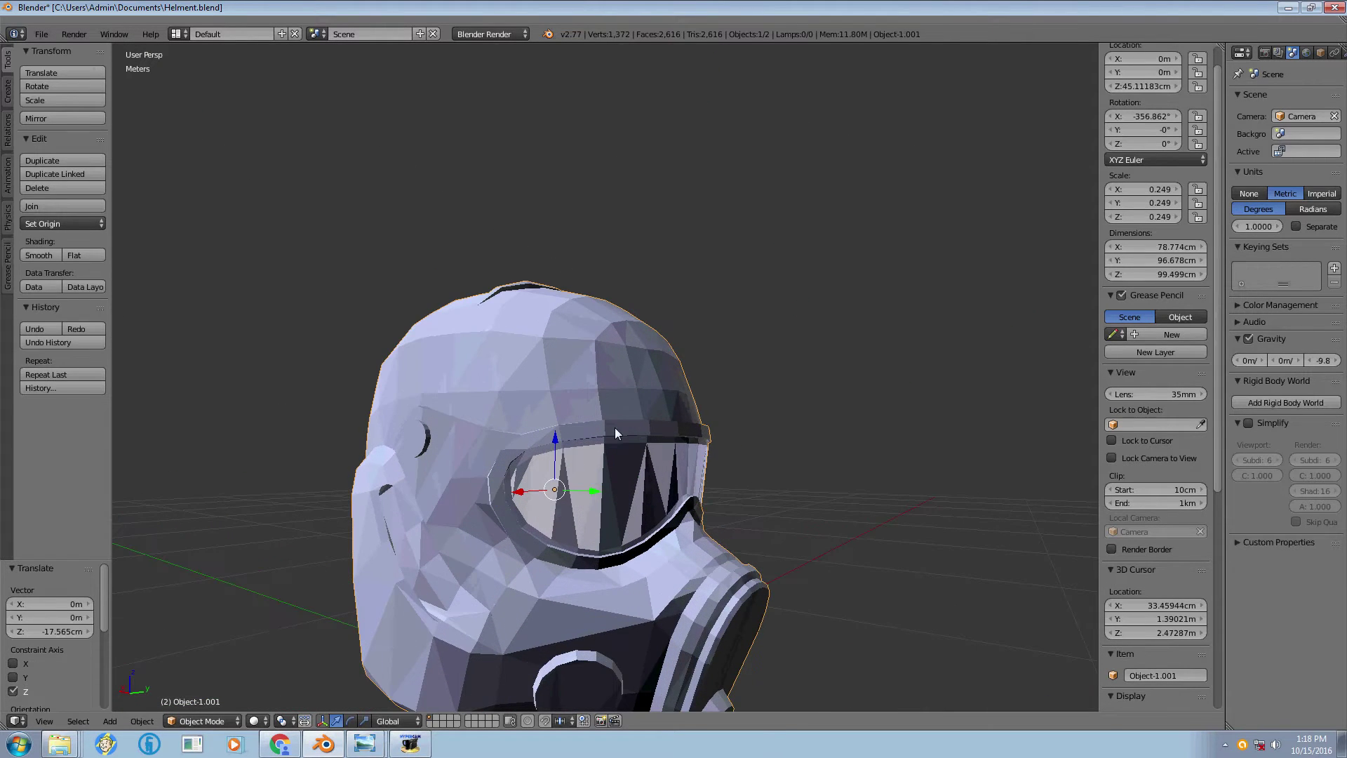
{"action": "scroll", "coordinate": [592, 461], "scroll_direction": "down", "scroll_amount": 3}
{"action": "middle_click_drag", "start_coordinate": [592, 462], "coordinate": [489, 621]}
{"action": "scroll", "coordinate": [566, 549], "scroll_direction": "up", "scroll_amount": 3}
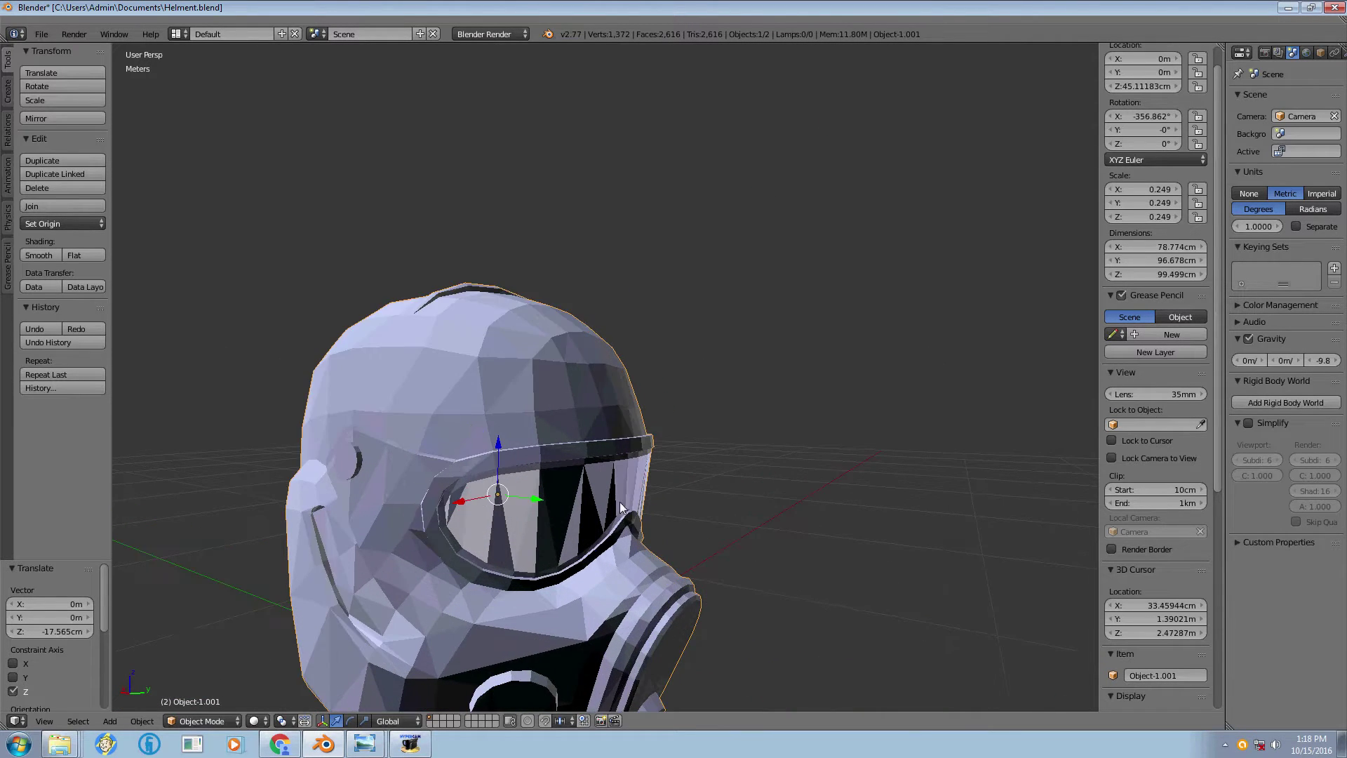
{"action": "scroll", "coordinate": [540, 571], "scroll_direction": "down", "scroll_amount": 4}
{"action": "middle_click_drag", "start_coordinate": [540, 574], "coordinate": [448, 667]}
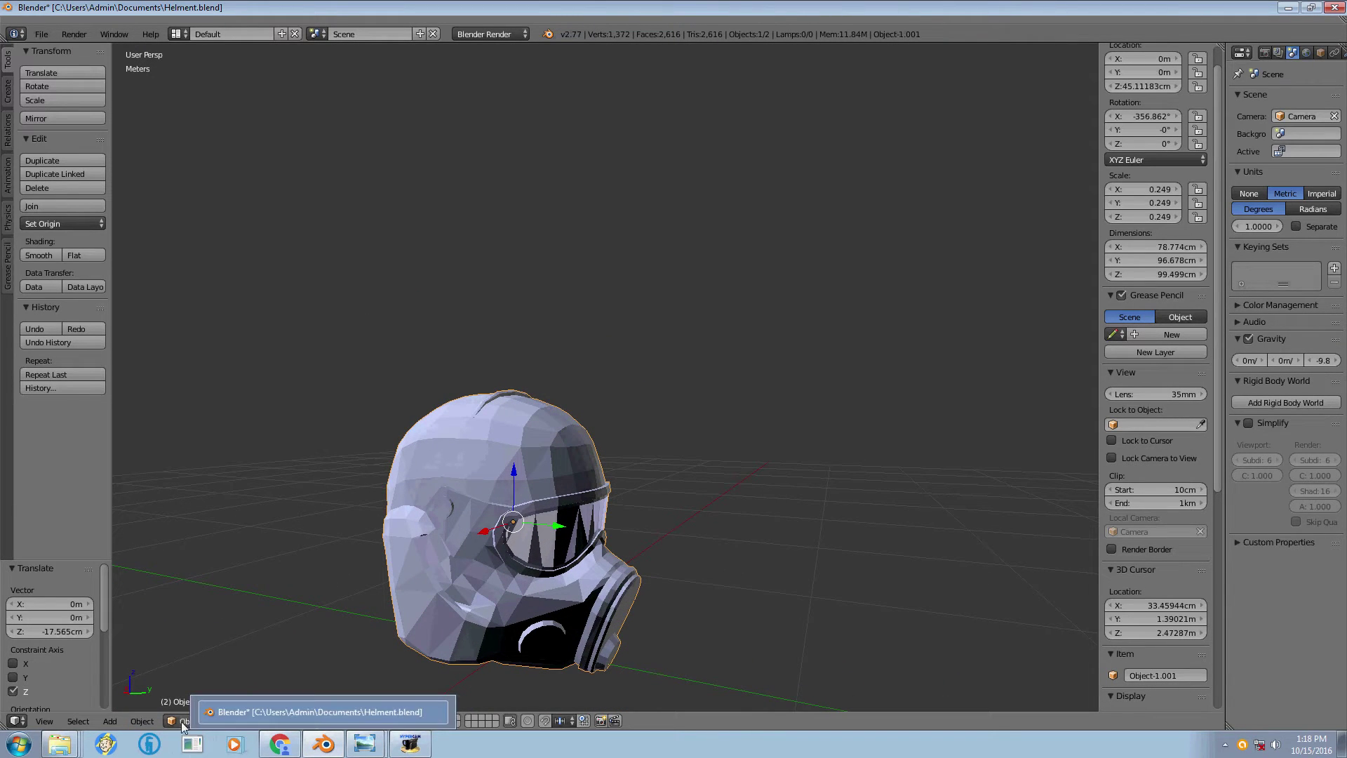
{"action": "left_click", "coordinate": [198, 690]}
- Select the linked mask section (837 of 1,372 vertices) starting from one mask face
{"action": "scroll", "coordinate": [551, 609], "scroll_direction": "up", "scroll_amount": 4}
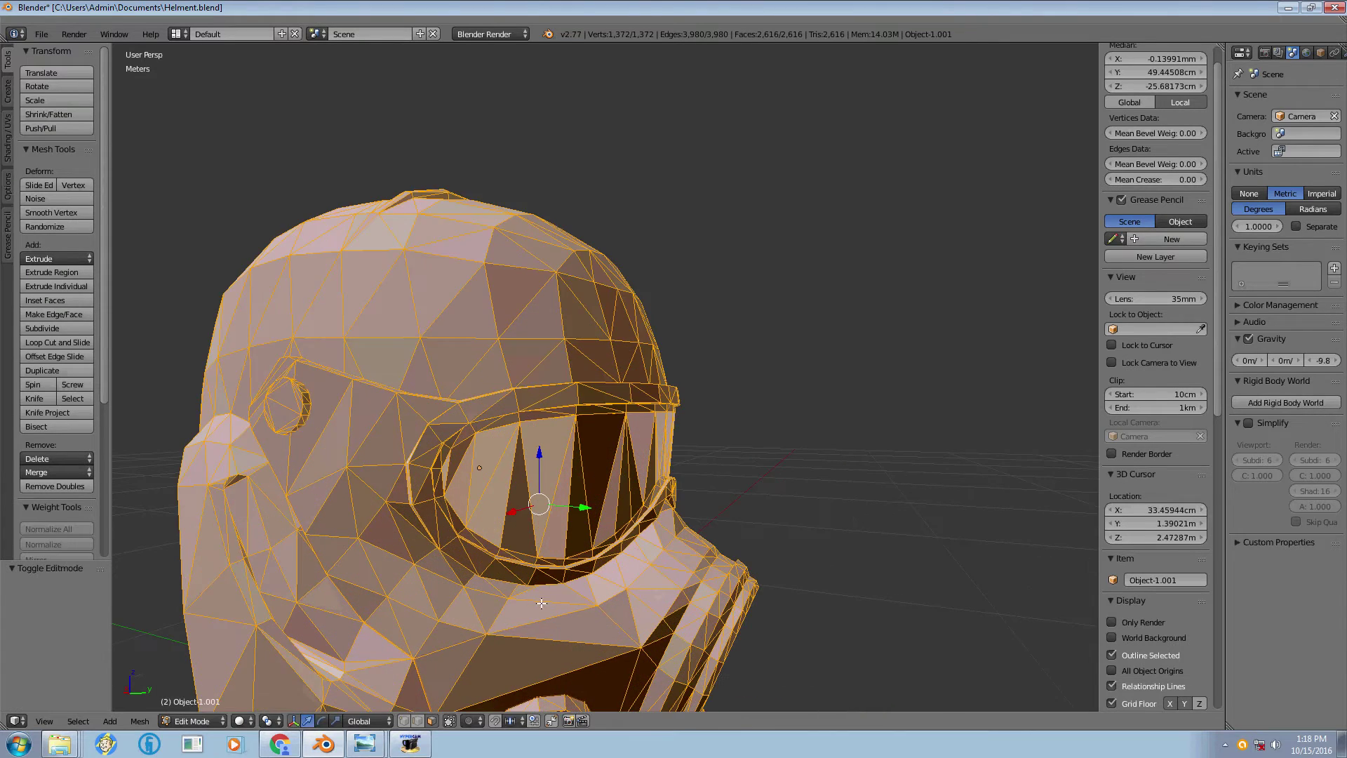
{"action": "scroll", "coordinate": [576, 622], "scroll_direction": "down", "scroll_amount": 3}
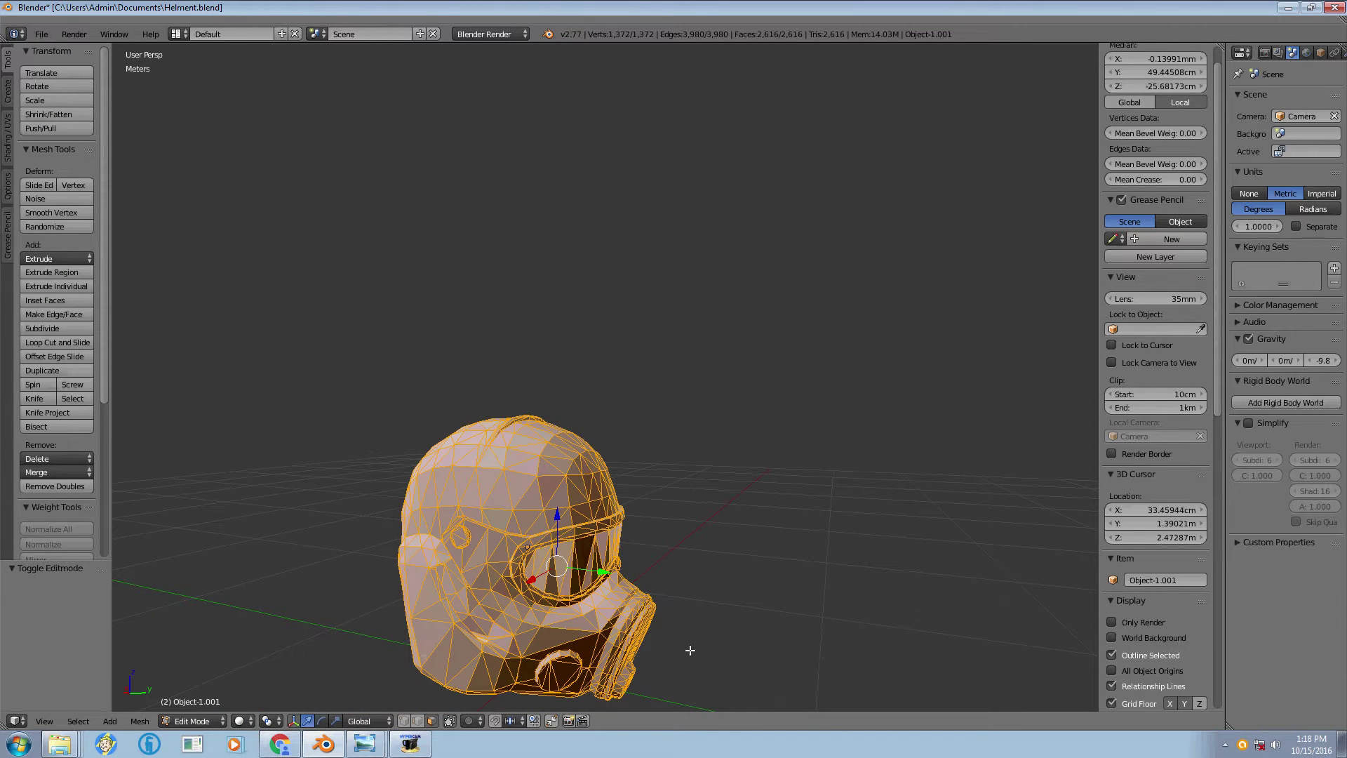
{"action": "right_click", "coordinate": [578, 555]}
{"action": "scroll", "coordinate": [626, 622], "scroll_direction": "up", "scroll_amount": 1}
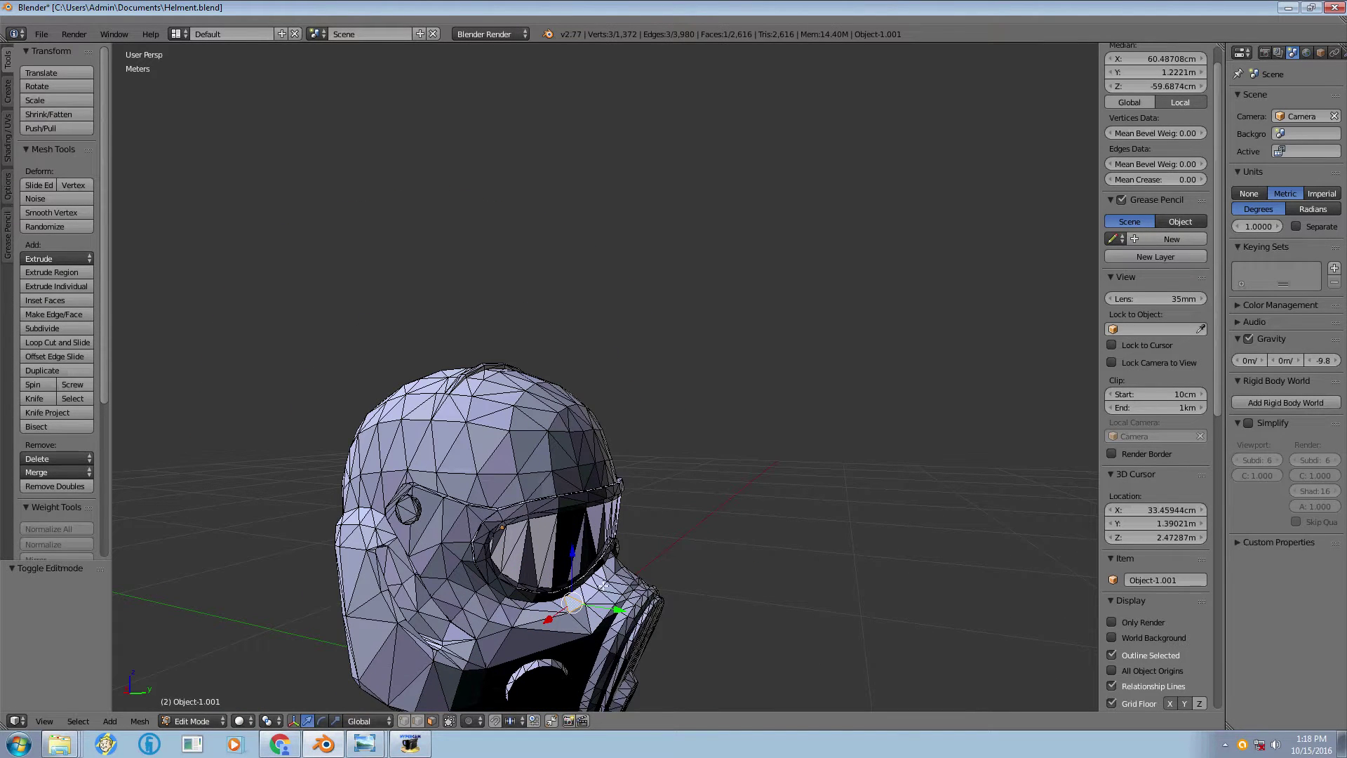
{"action": "key", "text": "l"}
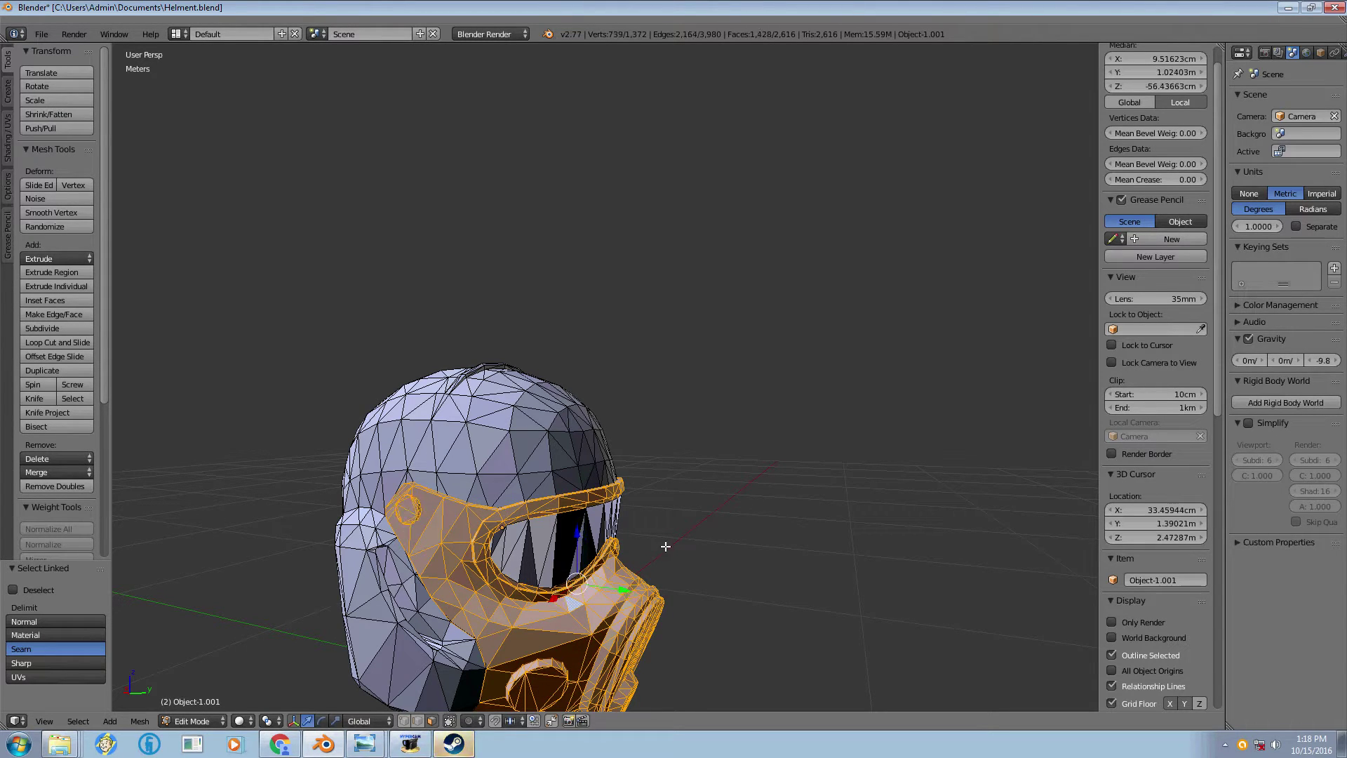
{"action": "middle_click_drag", "start_coordinate": [665, 546], "coordinate": [496, 546]}
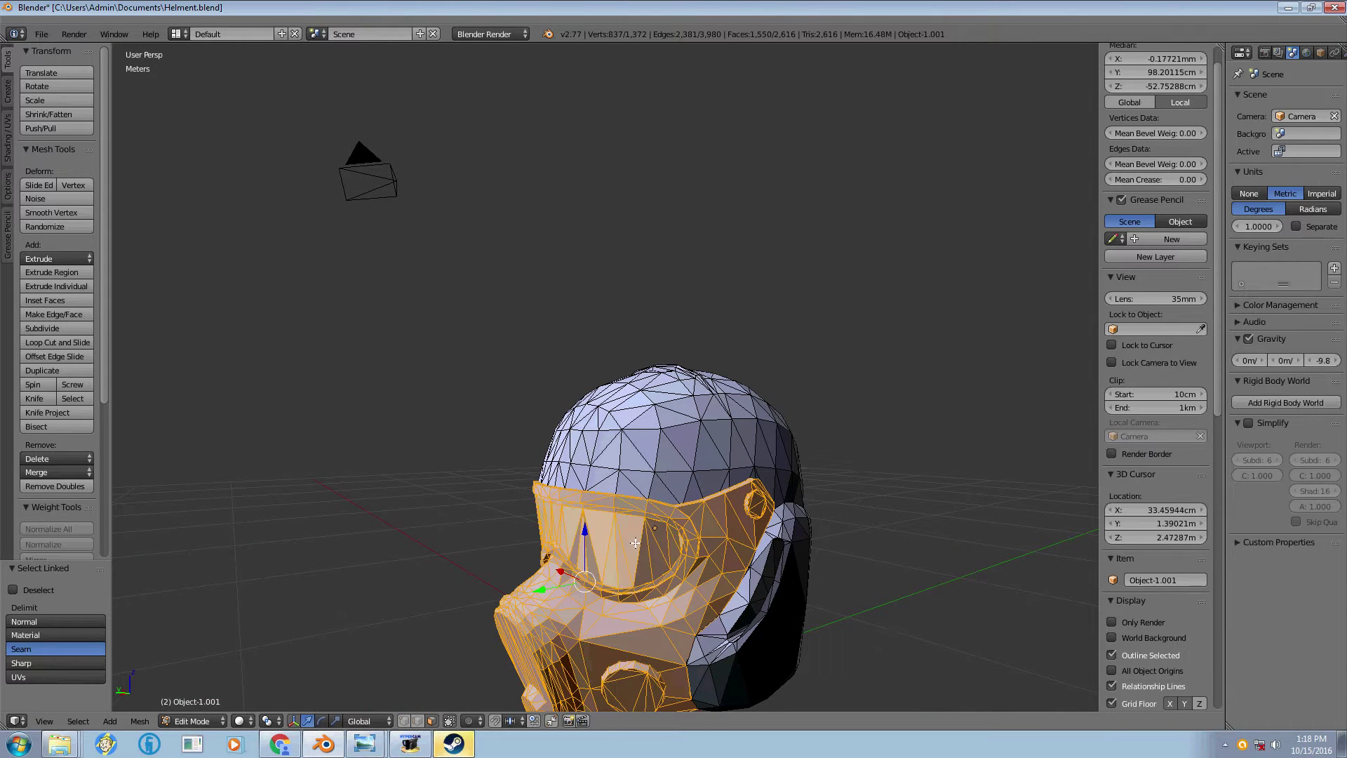
{"action": "scroll", "coordinate": [635, 543], "scroll_direction": "down", "scroll_amount": 5}
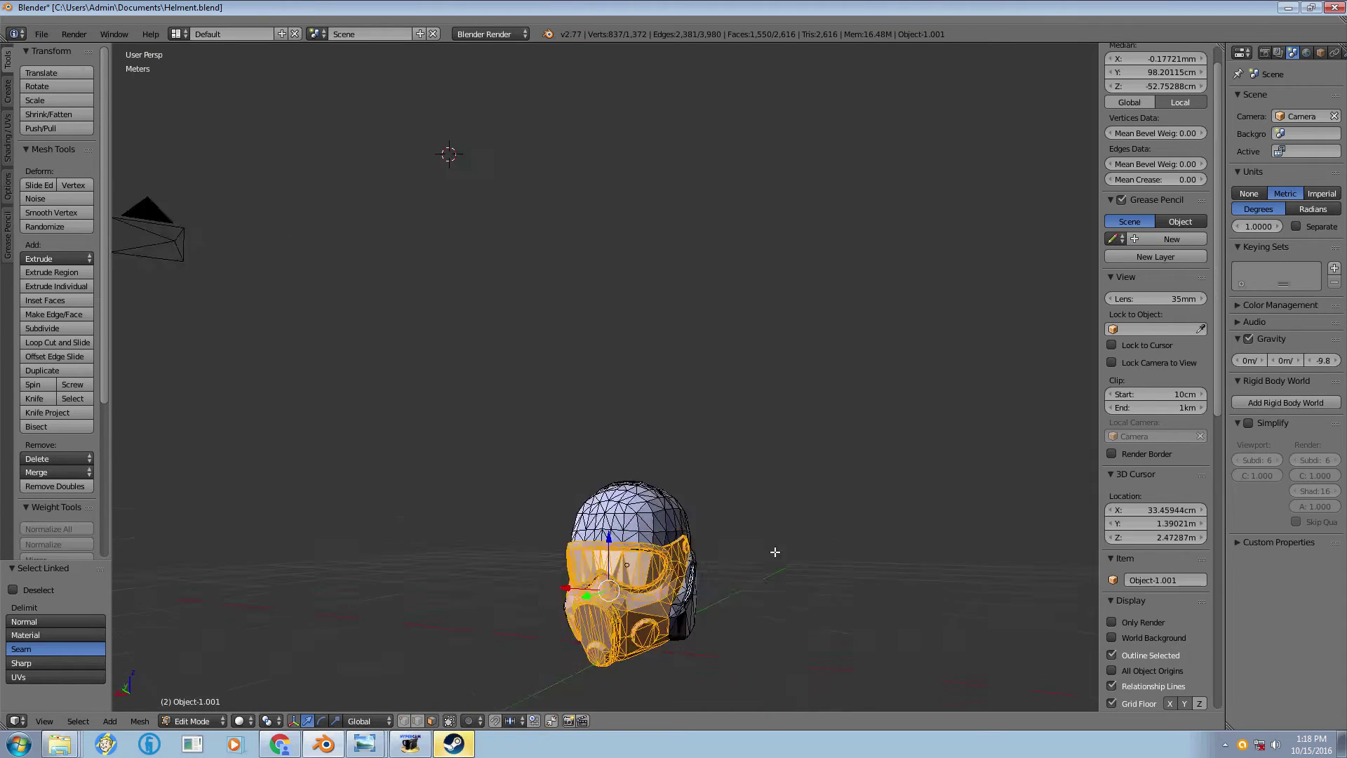
- Move the mask piece 1.609 m along Y, then select the linked helmet shell
{"action": "middle_click_drag", "start_coordinate": [774, 552], "coordinate": [604, 613]}
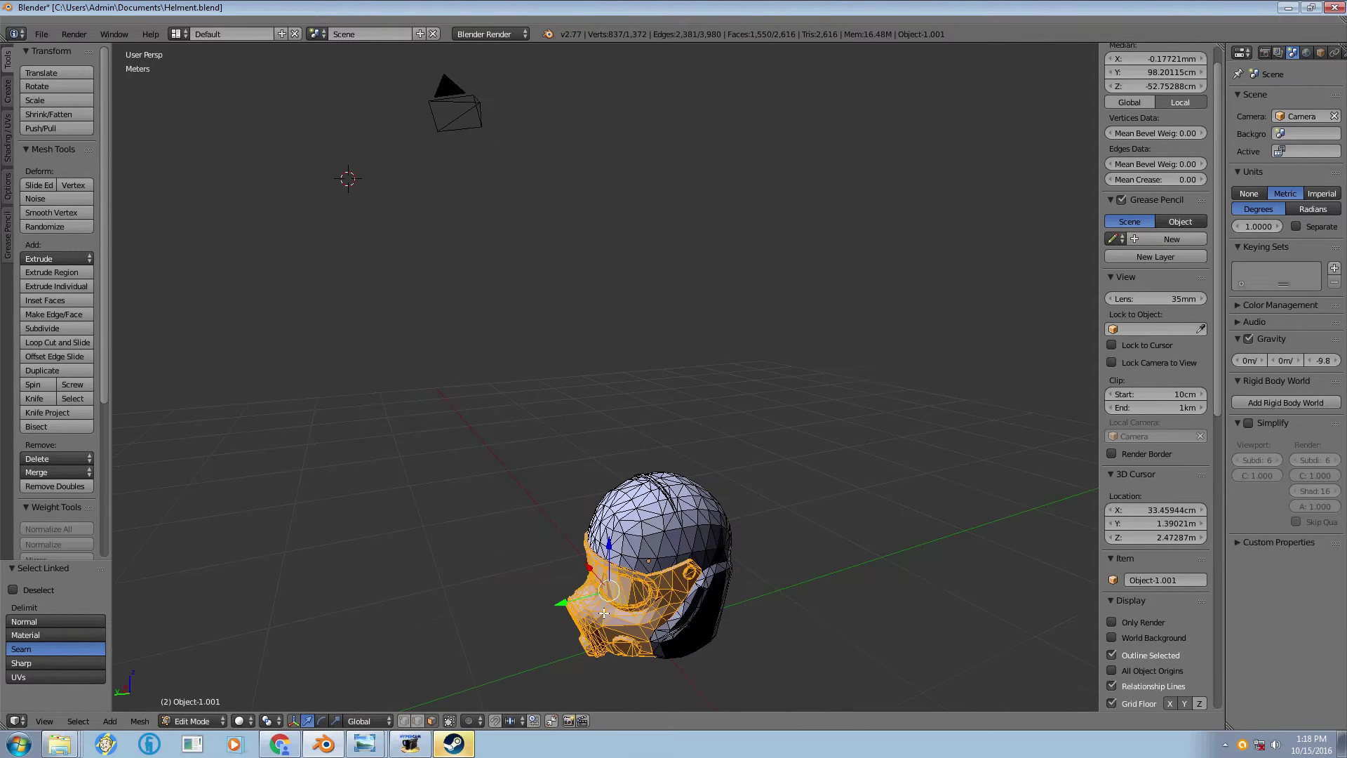
{"action": "left_click_drag", "start_coordinate": [586, 595], "coordinate": [576, 601]}
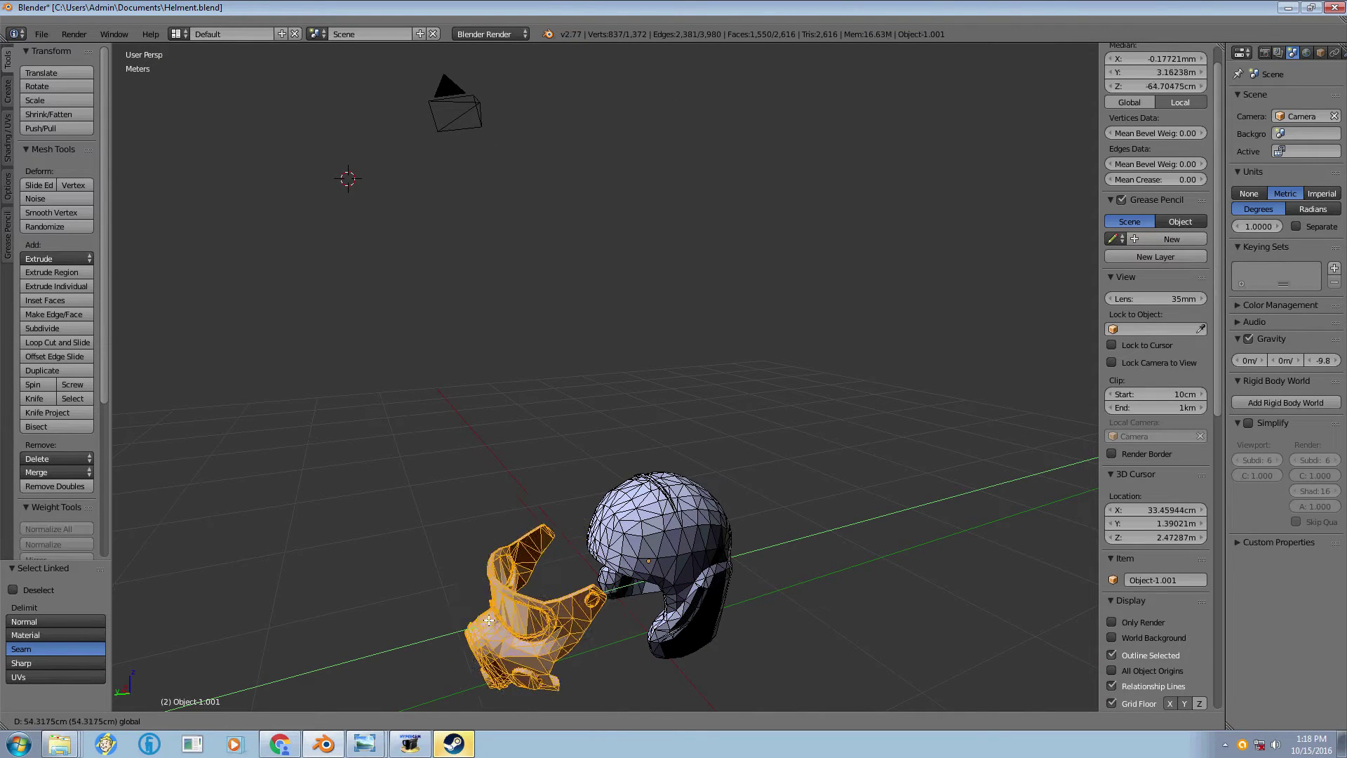
{"action": "left_click_drag", "start_coordinate": [489, 620], "coordinate": [255, 631]}
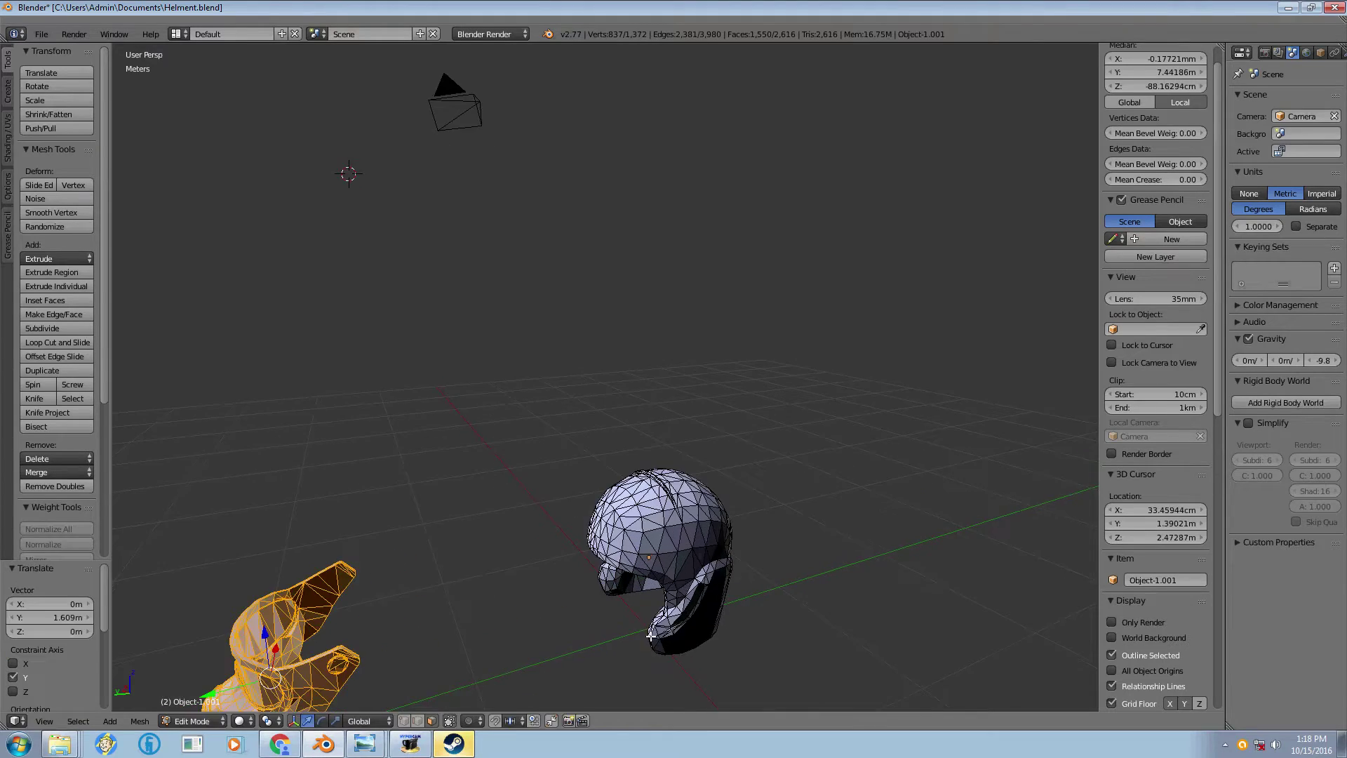
{"action": "scroll", "coordinate": [634, 607], "scroll_direction": "up", "scroll_amount": 10}
{"action": "scroll", "coordinate": [642, 582], "scroll_direction": "down", "scroll_amount": 10}
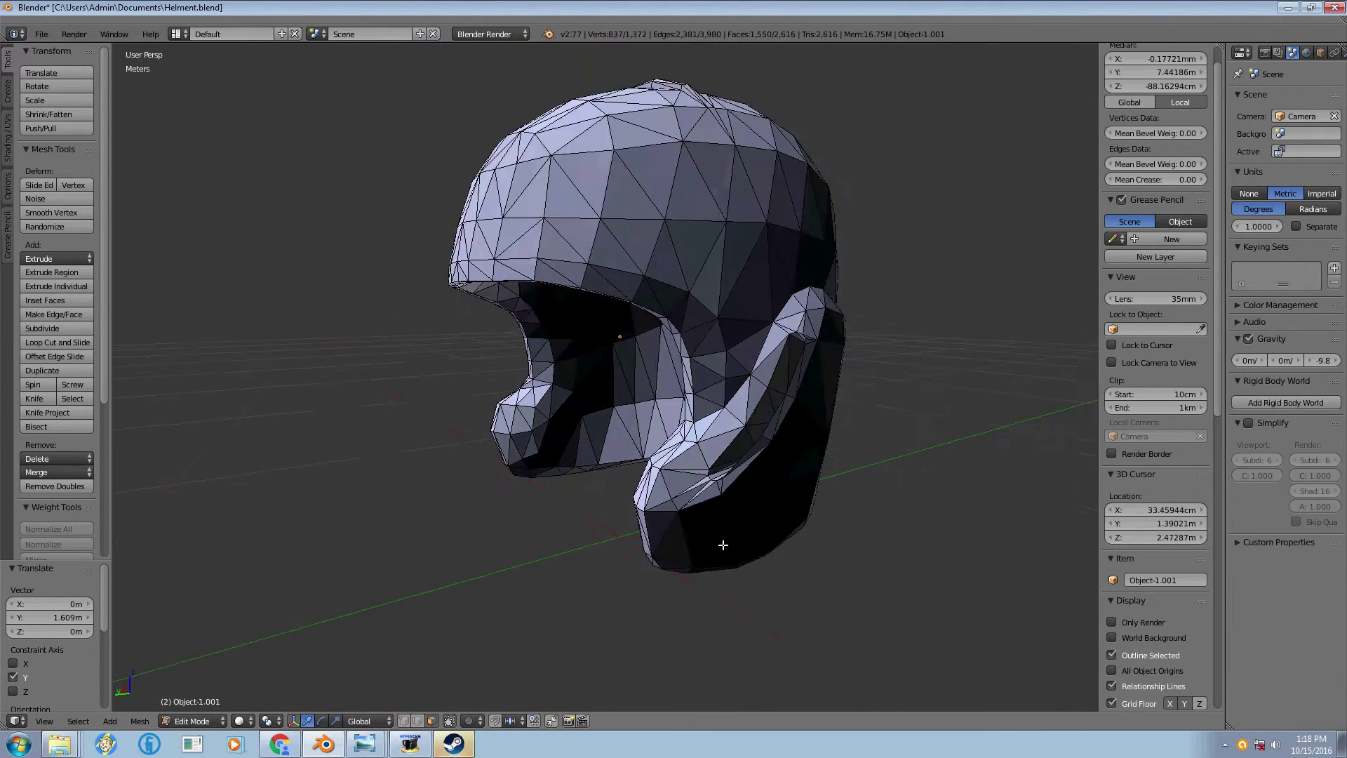
{"action": "scroll", "coordinate": [701, 547], "scroll_direction": "up", "scroll_amount": 7}
{"action": "scroll", "coordinate": [688, 547], "scroll_direction": "down", "scroll_amount": 7}
{"action": "scroll", "coordinate": [696, 440], "scroll_direction": "up", "scroll_amount": 3}
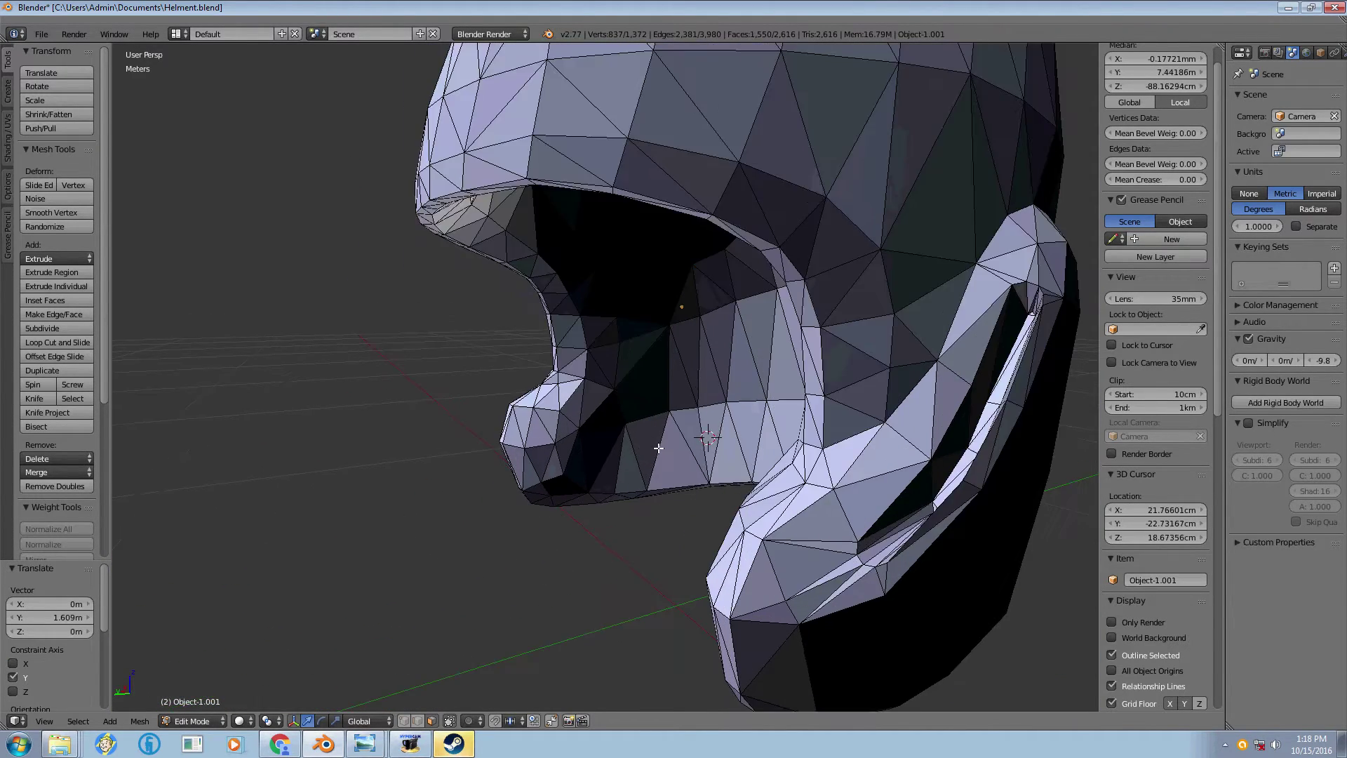
{"action": "scroll", "coordinate": [760, 460], "scroll_direction": "down", "scroll_amount": 10}
{"action": "scroll", "coordinate": [676, 454], "scroll_direction": "up", "scroll_amount": 10}
{"action": "scroll", "coordinate": [676, 444], "scroll_direction": "up", "scroll_amount": 3}
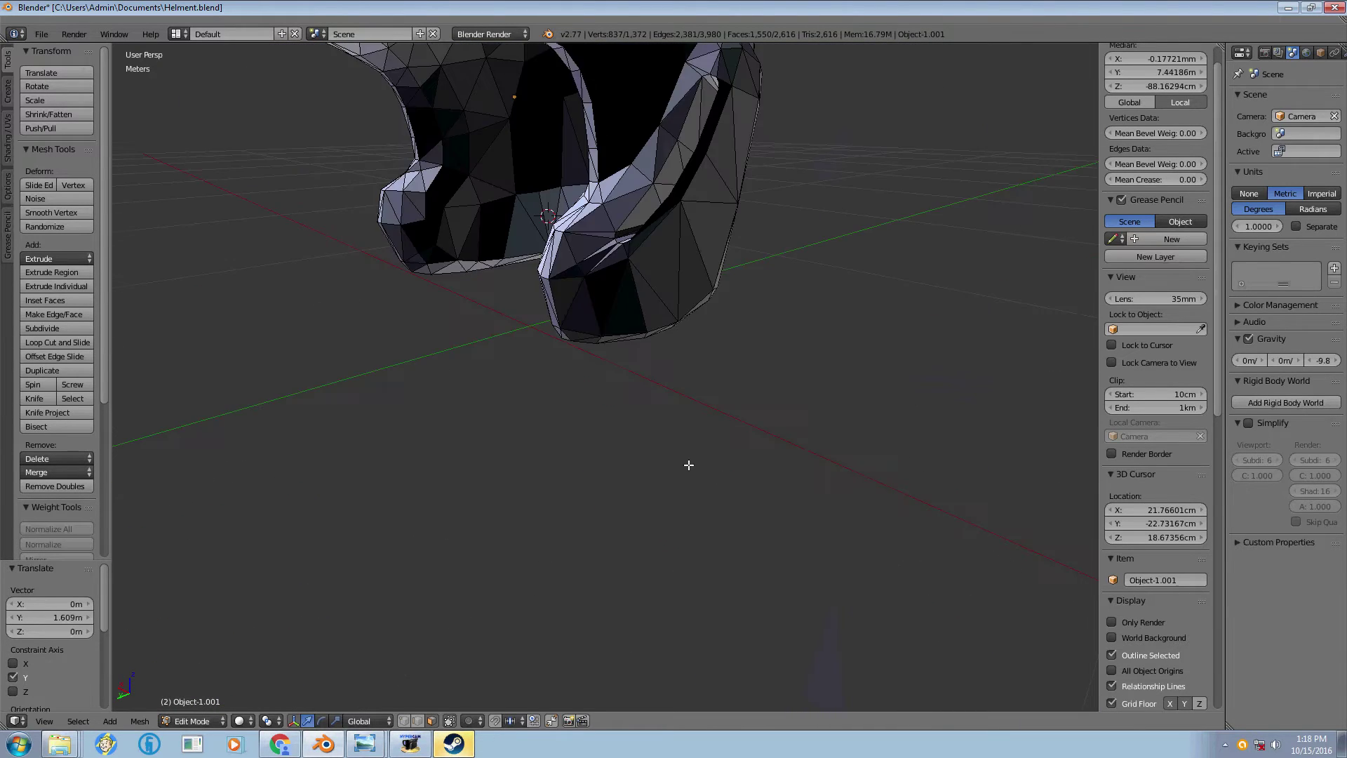
{"action": "scroll", "coordinate": [388, 442], "scroll_direction": "down", "scroll_amount": 10}
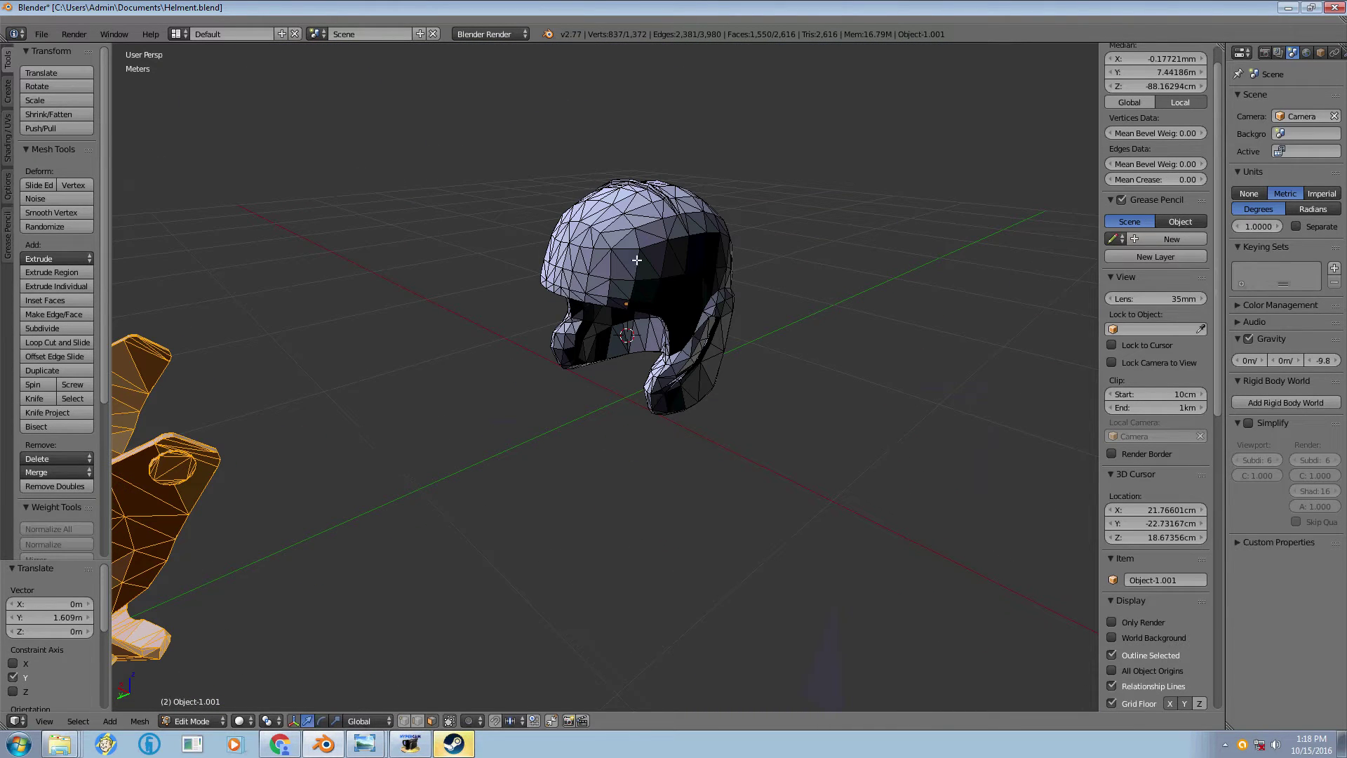
{"action": "key", "text": "l"}
{"action": "right_click", "coordinate": [699, 262]}
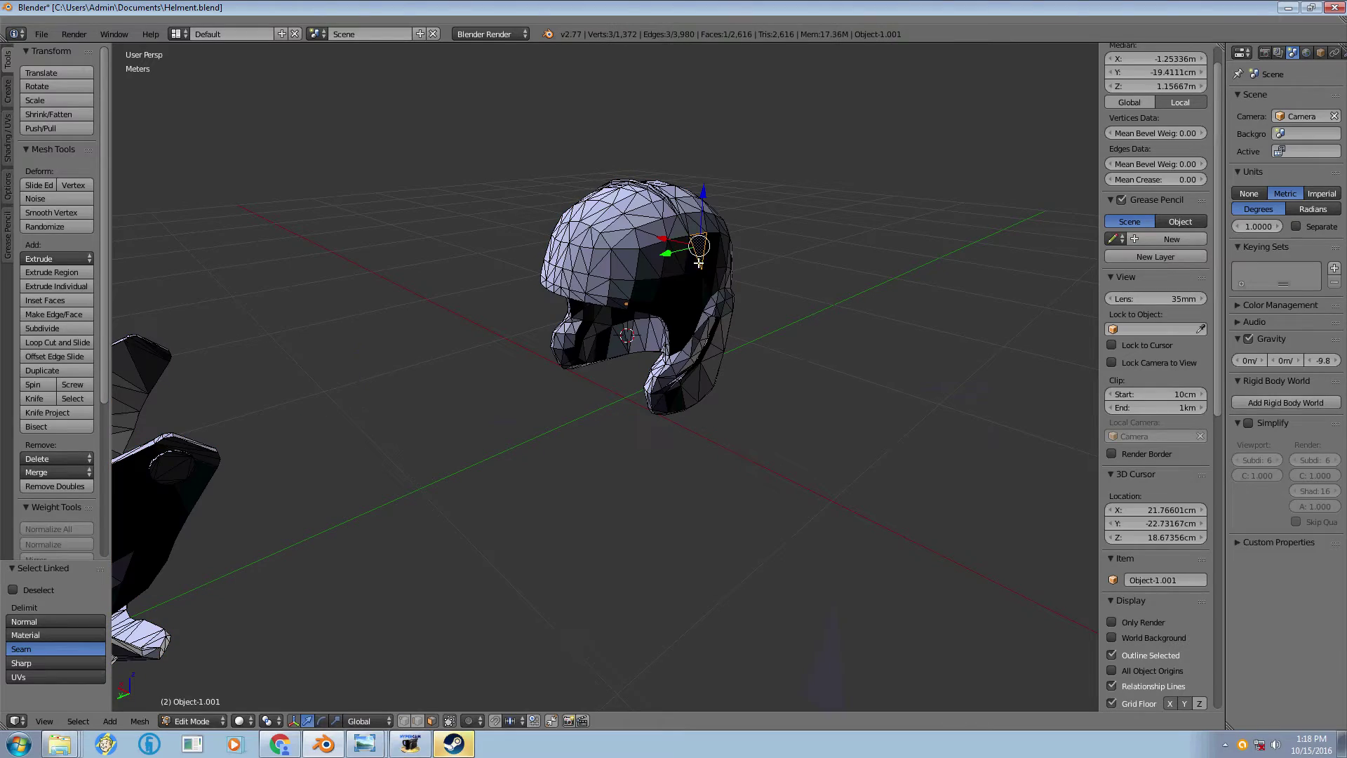
{"action": "scroll", "coordinate": [627, 320], "scroll_direction": "up", "scroll_amount": 5}
{"action": "scroll", "coordinate": [628, 336], "scroll_direction": "down", "scroll_amount": 5}
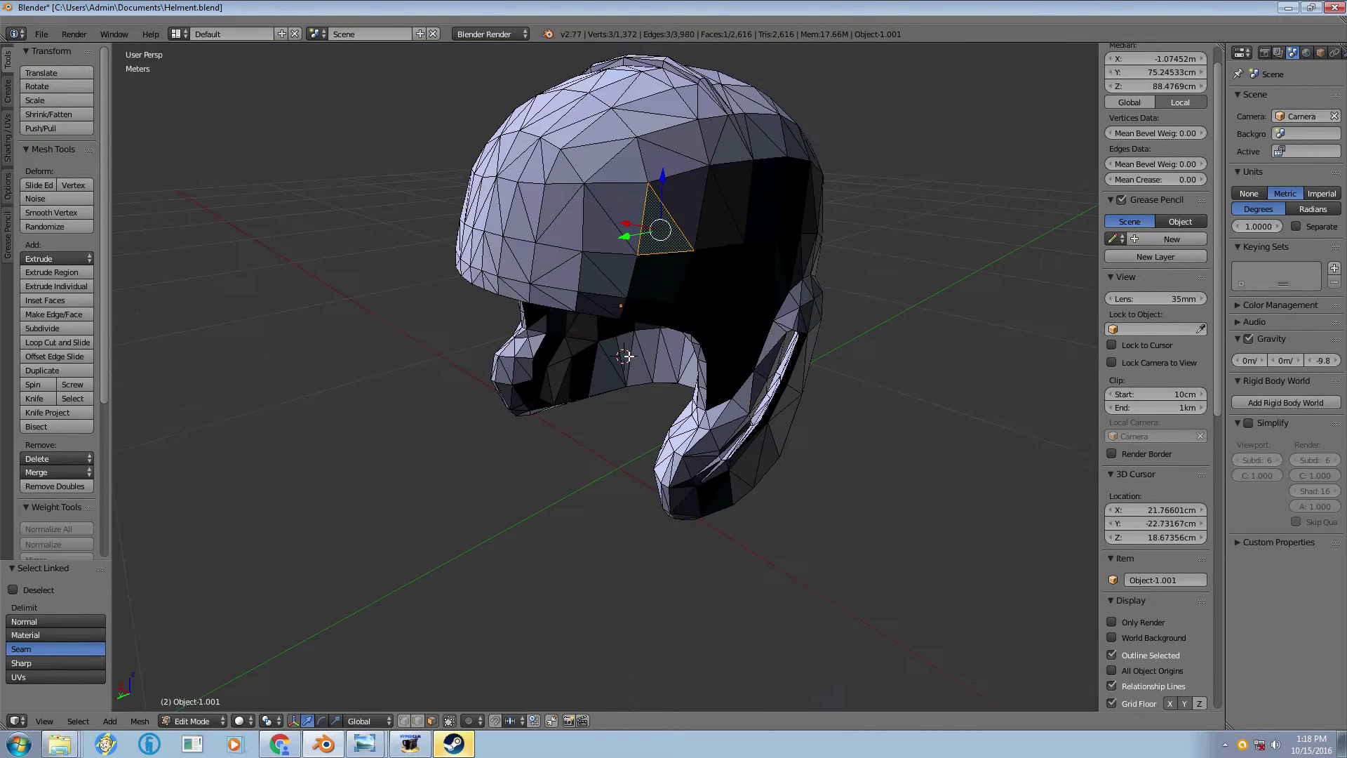
{"action": "middle_click_drag", "start_coordinate": [629, 351], "coordinate": [680, 301]}
{"action": "scroll", "coordinate": [804, 265], "scroll_direction": "up", "scroll_amount": 5}
{"action": "scroll", "coordinate": [529, 317], "scroll_direction": "down", "scroll_amount": 3}
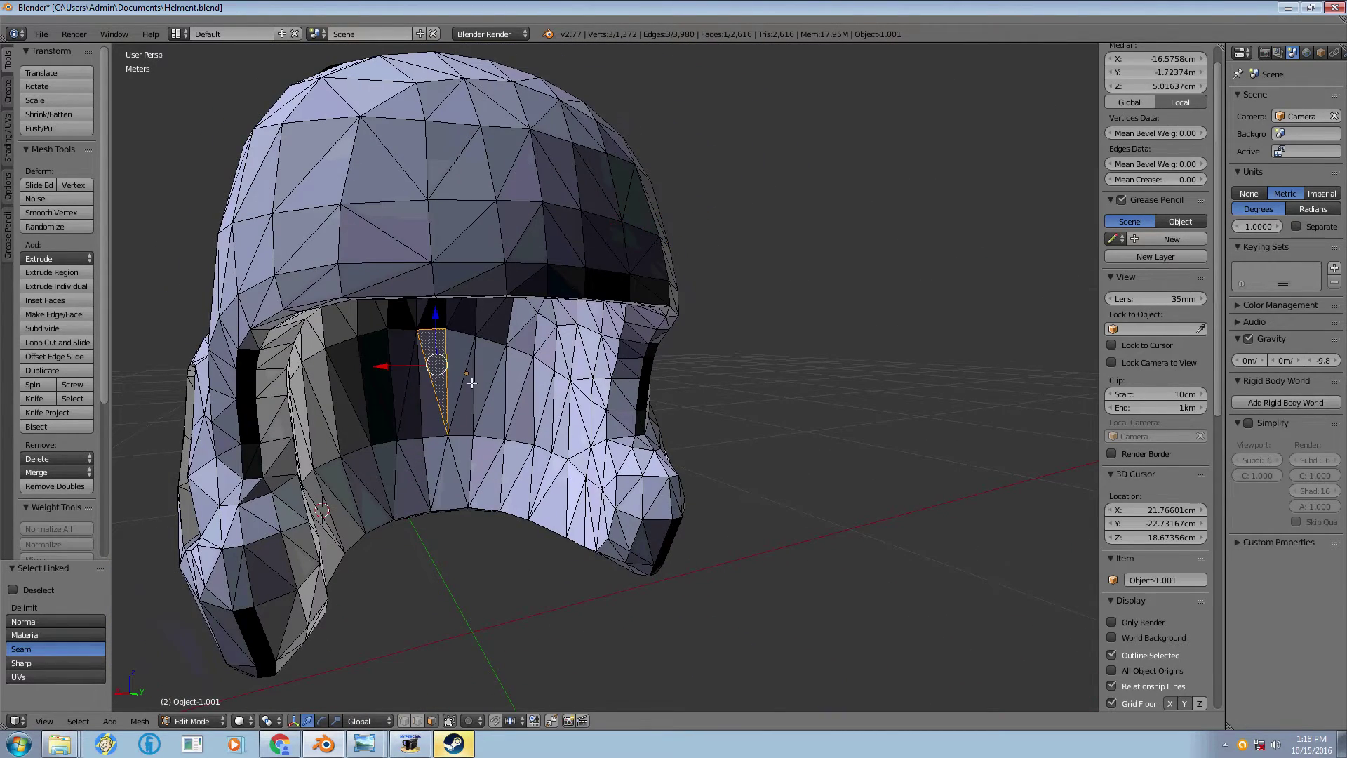
{"action": "middle_click_drag", "start_coordinate": [472, 383], "coordinate": [416, 418]}
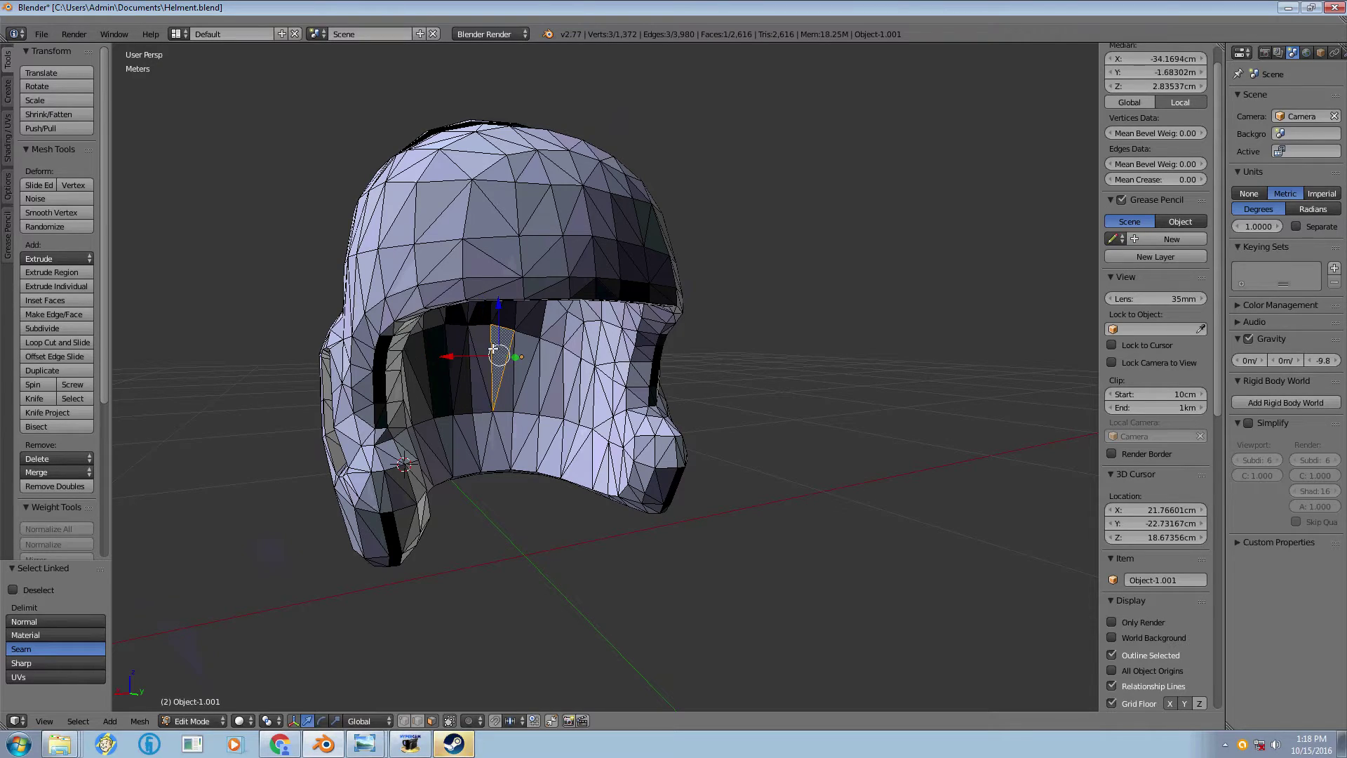
{"action": "middle_click_drag", "start_coordinate": [445, 350], "coordinate": [572, 308]}
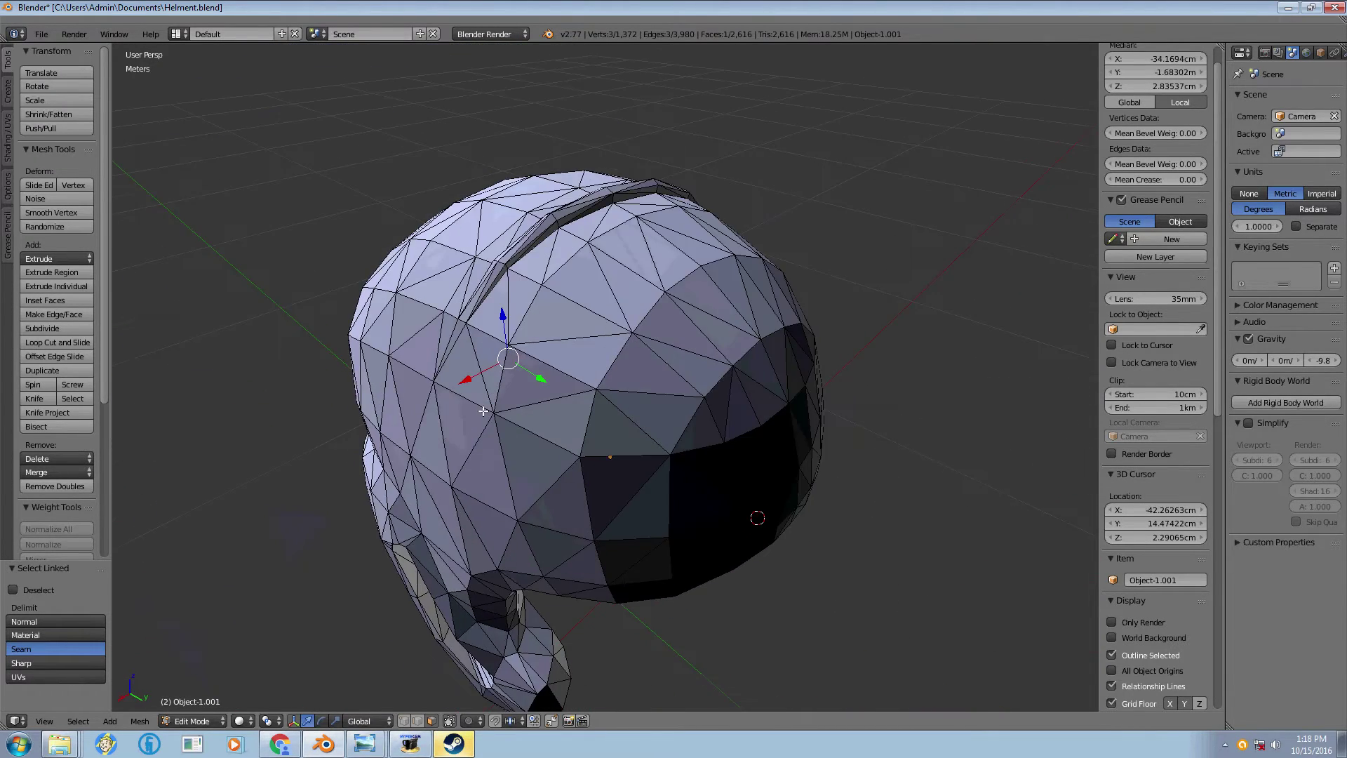
{"action": "right_click", "coordinate": [571, 308]}
{"action": "scroll", "coordinate": [572, 309], "scroll_direction": "down", "scroll_amount": 3}
{"action": "scroll", "coordinate": [593, 391], "scroll_direction": "up", "scroll_amount": 6}
{"action": "key", "text": "g"}
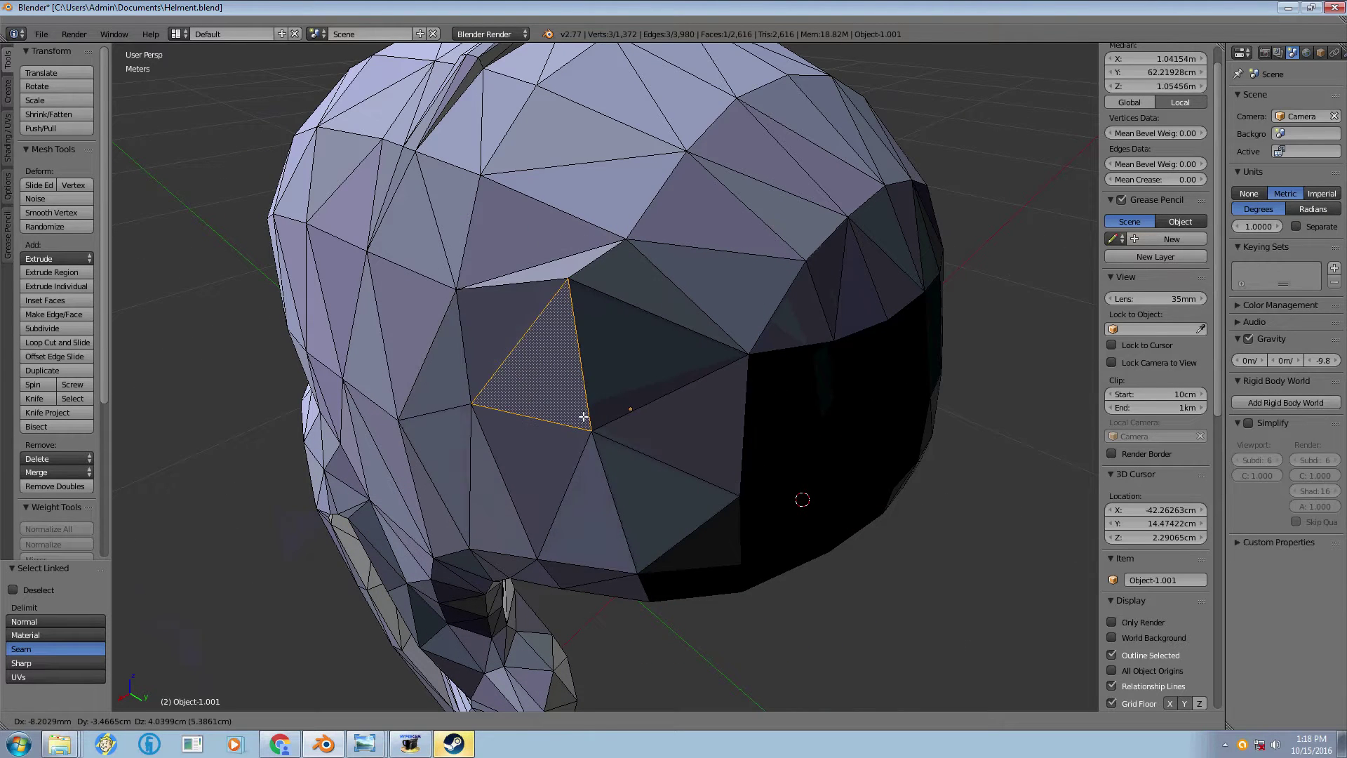
{"action": "left_click", "coordinate": [526, 488]}
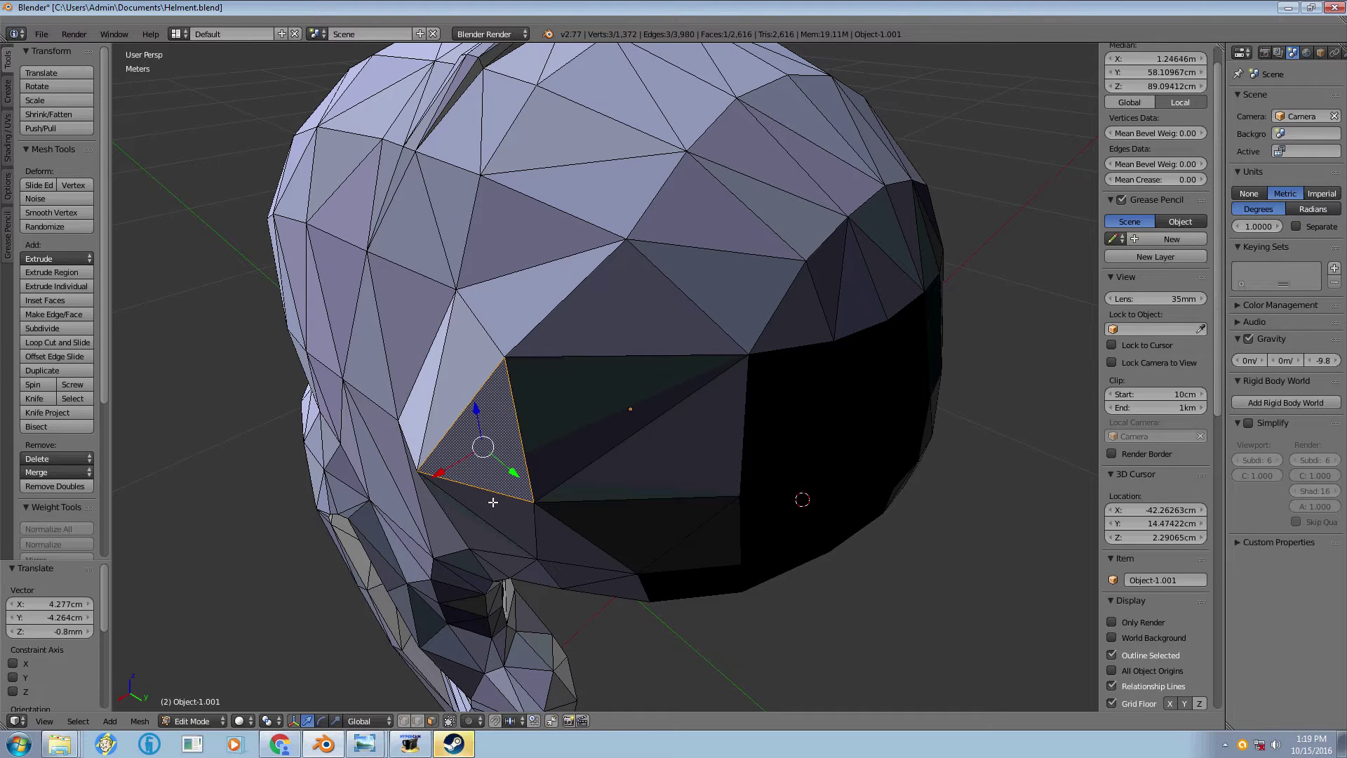
{"action": "key", "text": "ctrl+z"}
{"action": "scroll", "coordinate": [851, 588], "scroll_direction": "down", "scroll_amount": 4}
{"action": "middle_click_drag", "start_coordinate": [851, 622], "coordinate": [767, 584]}
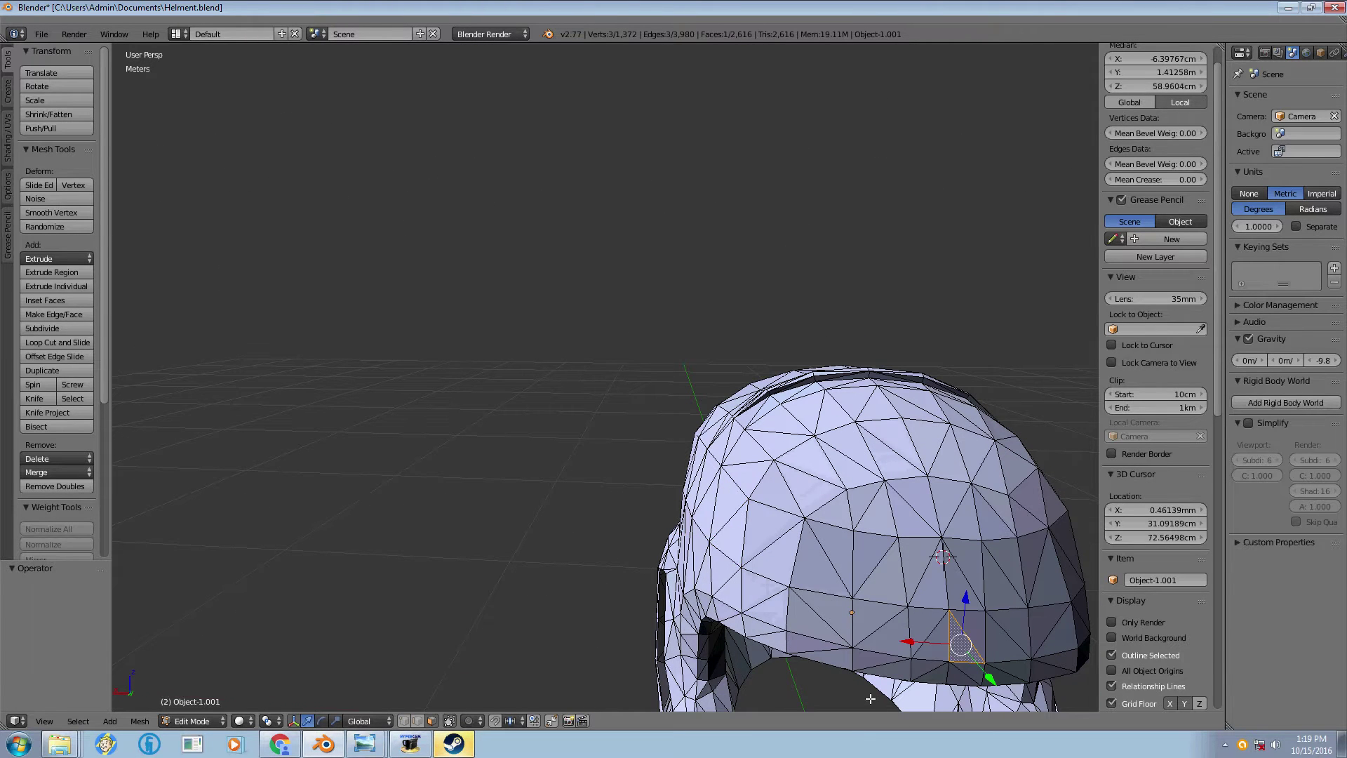
{"action": "scroll", "coordinate": [870, 698], "scroll_direction": "down", "scroll_amount": 5}
{"action": "scroll", "coordinate": [866, 707], "scroll_direction": "up", "scroll_amount": 4}
{"action": "middle_click_drag", "start_coordinate": [866, 707], "coordinate": [912, 695]}
{"action": "scroll", "coordinate": [973, 679], "scroll_direction": "down", "scroll_amount": 5}
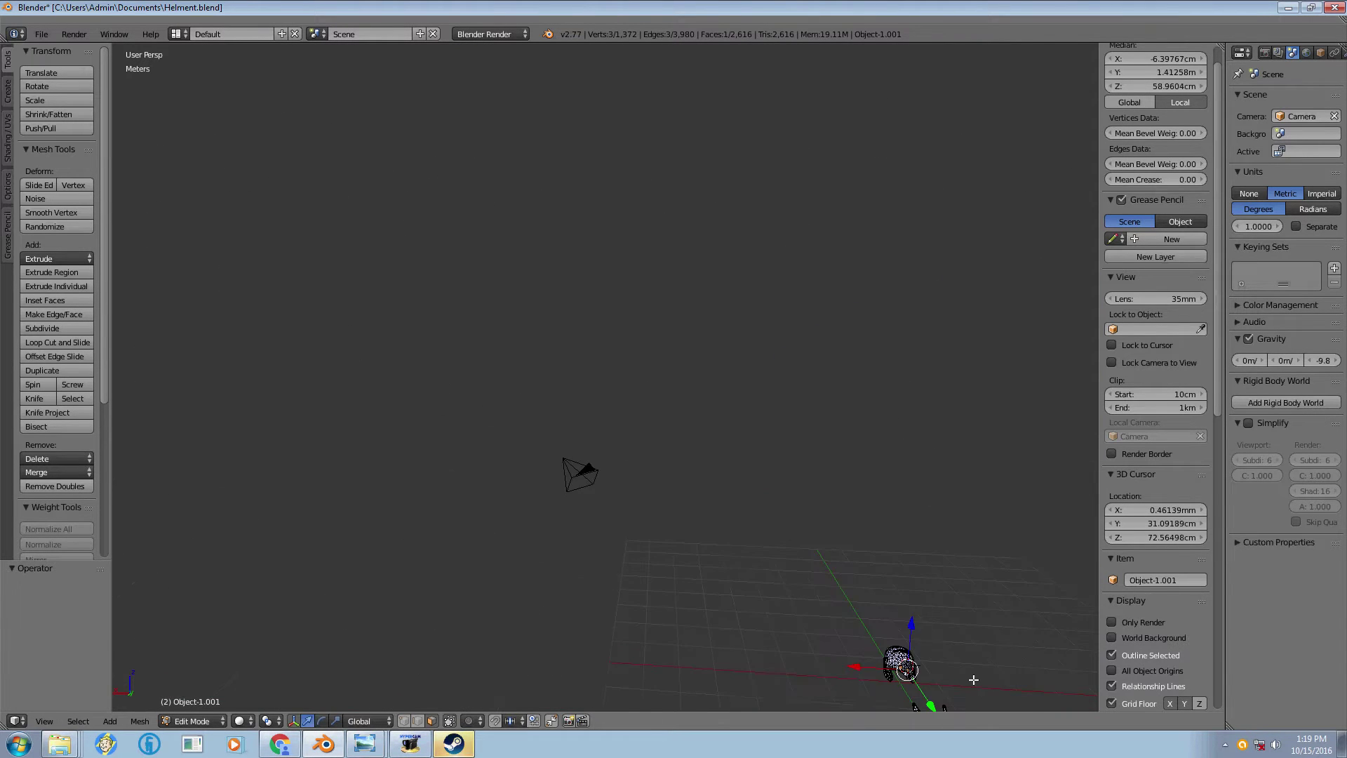
{"action": "middle_click_drag", "start_coordinate": [1022, 708], "coordinate": [754, 631]}
{"action": "scroll", "coordinate": [754, 631], "scroll_direction": "up", "scroll_amount": 8}
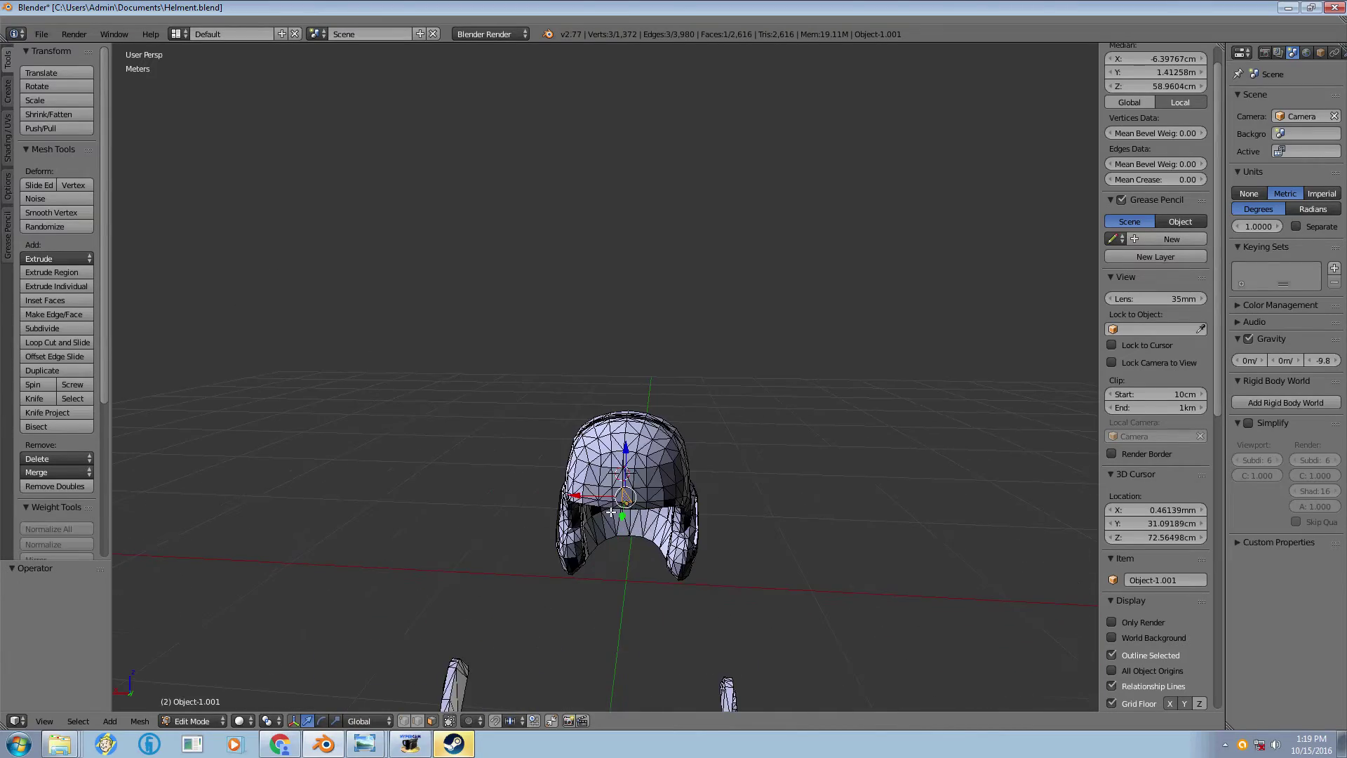
{"action": "scroll", "coordinate": [674, 598], "scroll_direction": "up", "scroll_amount": 4}
{"action": "scroll", "coordinate": [689, 604], "scroll_direction": "down", "scroll_amount": 3}
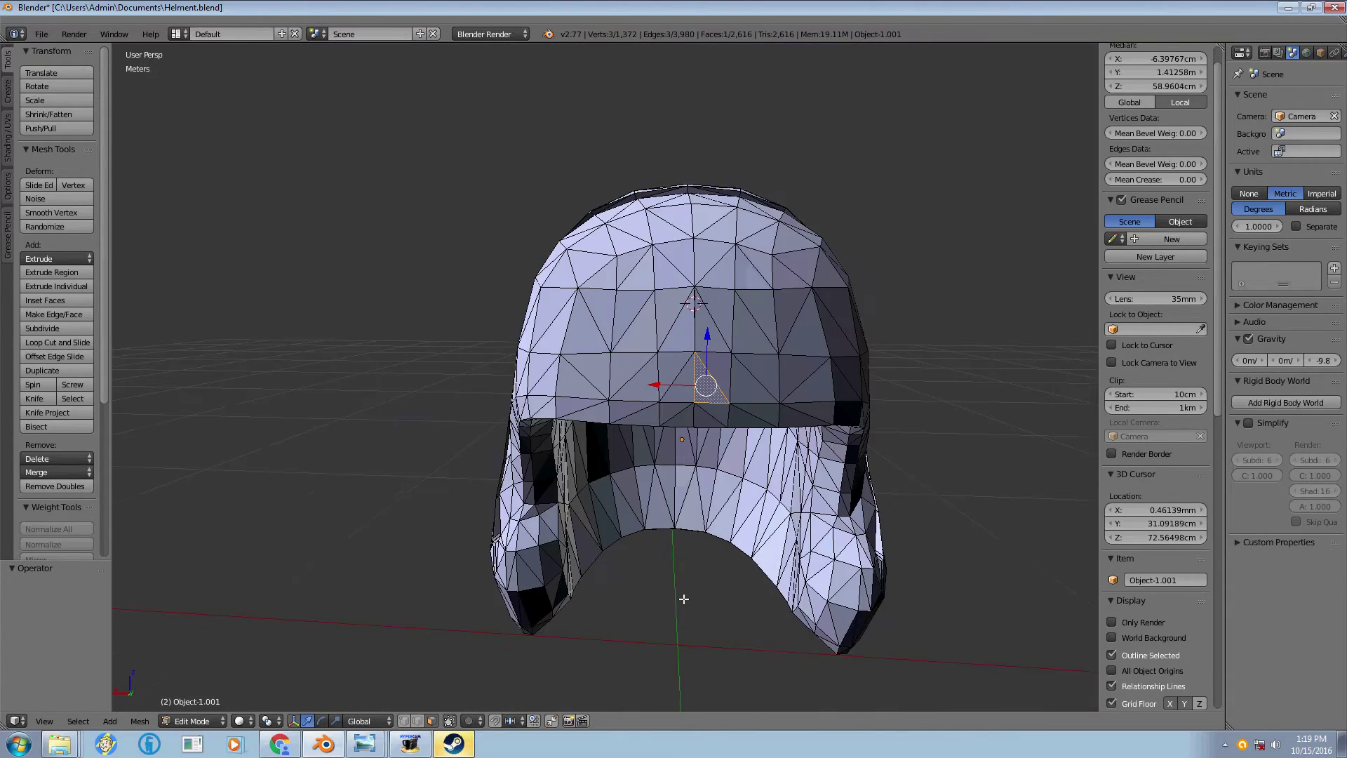
{"action": "scroll", "coordinate": [683, 599], "scroll_direction": "up", "scroll_amount": 2}
{"action": "scroll", "coordinate": [685, 596], "scroll_direction": "up", "scroll_amount": 1}
{"action": "middle_click_drag", "start_coordinate": [679, 588], "coordinate": [655, 481]}
{"action": "scroll", "coordinate": [741, 593], "scroll_direction": "down", "scroll_amount": 3}
{"action": "scroll", "coordinate": [742, 593], "scroll_direction": "down", "scroll_amount": 3}
{"action": "scroll", "coordinate": [757, 583], "scroll_direction": "up", "scroll_amount": 3}
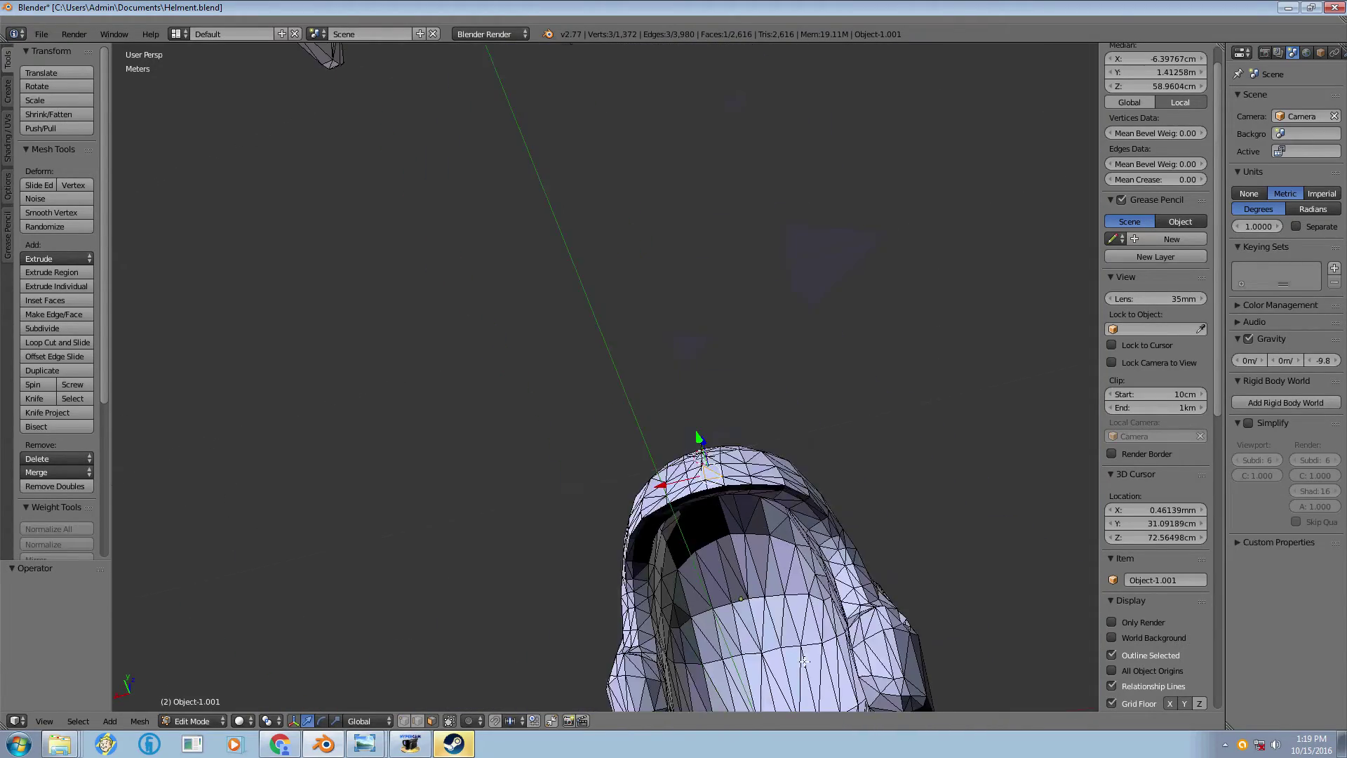
{"action": "scroll", "coordinate": [778, 575], "scroll_direction": "down", "scroll_amount": 3}
{"action": "middle_click_drag", "start_coordinate": [784, 573], "coordinate": [539, 580]}
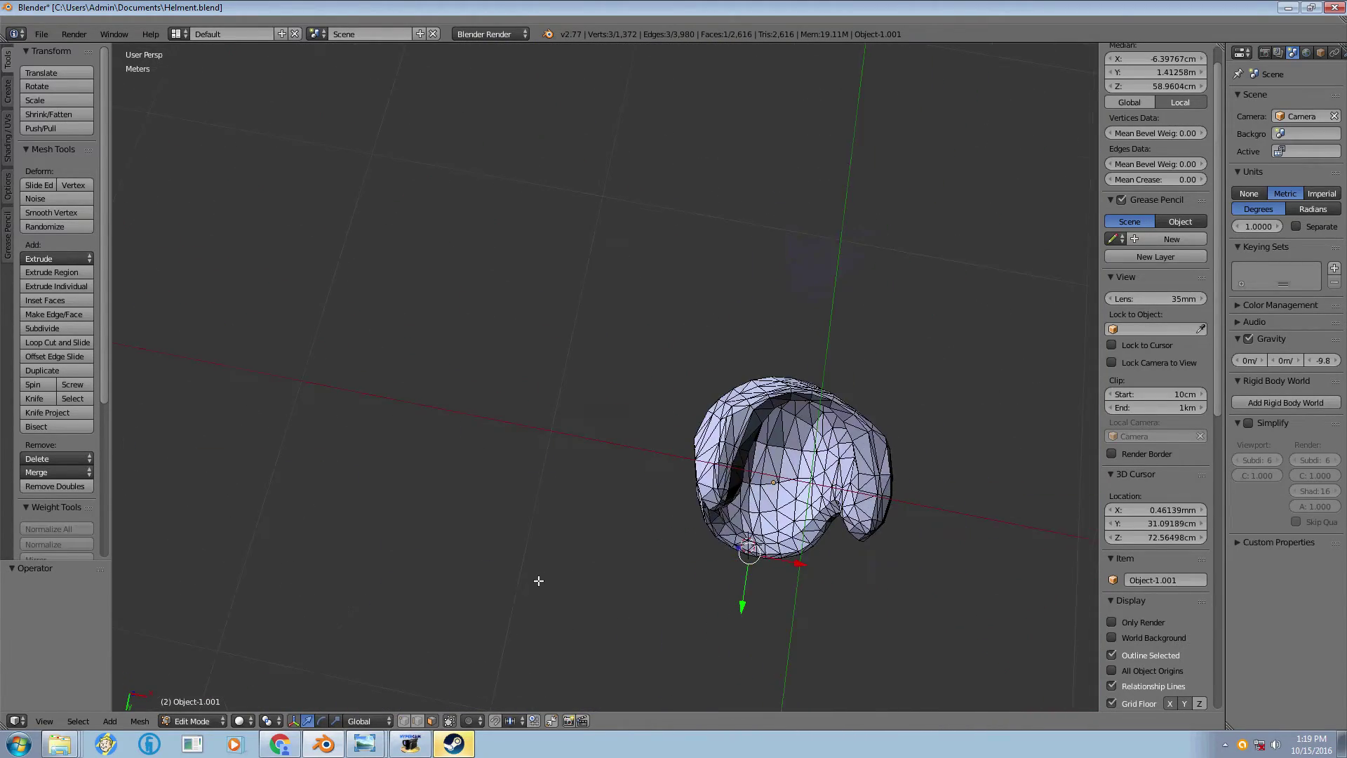
{"action": "key", "text": "KP_Decimal"}
{"action": "scroll", "coordinate": [645, 443], "scroll_direction": "down", "scroll_amount": 3}
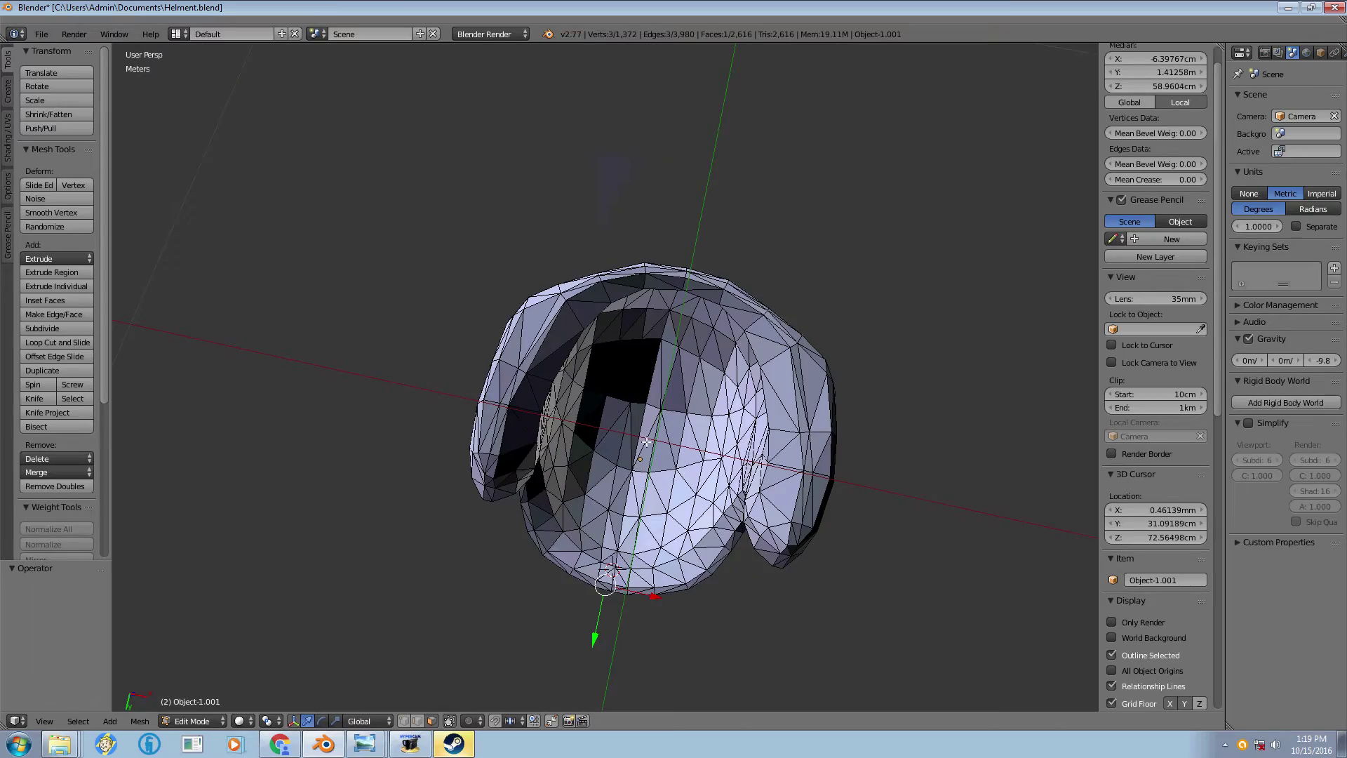
{"action": "scroll", "coordinate": [663, 396], "scroll_direction": "up", "scroll_amount": 2}
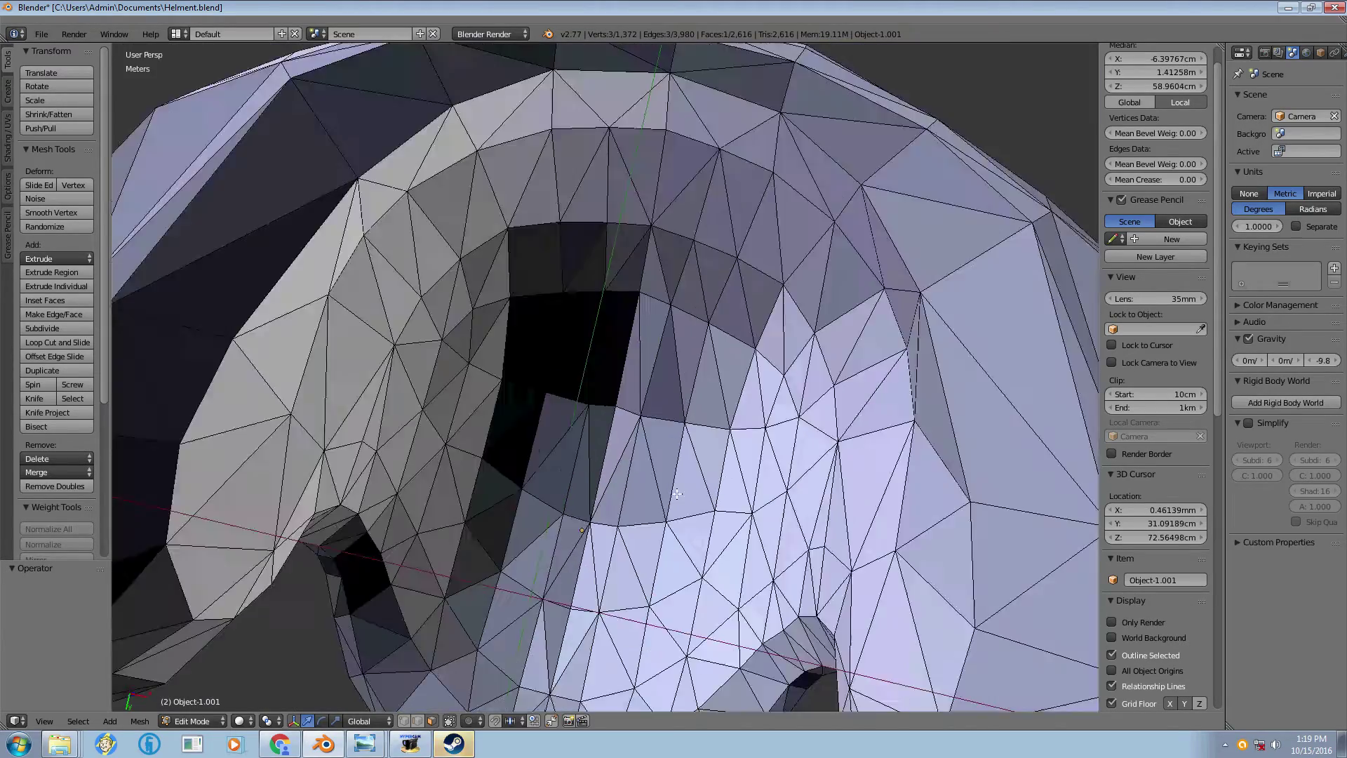
{"action": "scroll", "coordinate": [677, 494], "scroll_direction": "down", "scroll_amount": 8}
{"action": "scroll", "coordinate": [677, 493], "scroll_direction": "up", "scroll_amount": 6}
{"action": "middle_click_drag", "start_coordinate": [677, 494], "coordinate": [742, 624]}
{"action": "scroll", "coordinate": [550, 692], "scroll_direction": "down", "scroll_amount": 6}
{"action": "scroll", "coordinate": [883, 619], "scroll_direction": "down", "scroll_amount": 3}
{"action": "scroll", "coordinate": [733, 677], "scroll_direction": "up", "scroll_amount": 5}
{"action": "scroll", "coordinate": [765, 637], "scroll_direction": "down", "scroll_amount": 3}
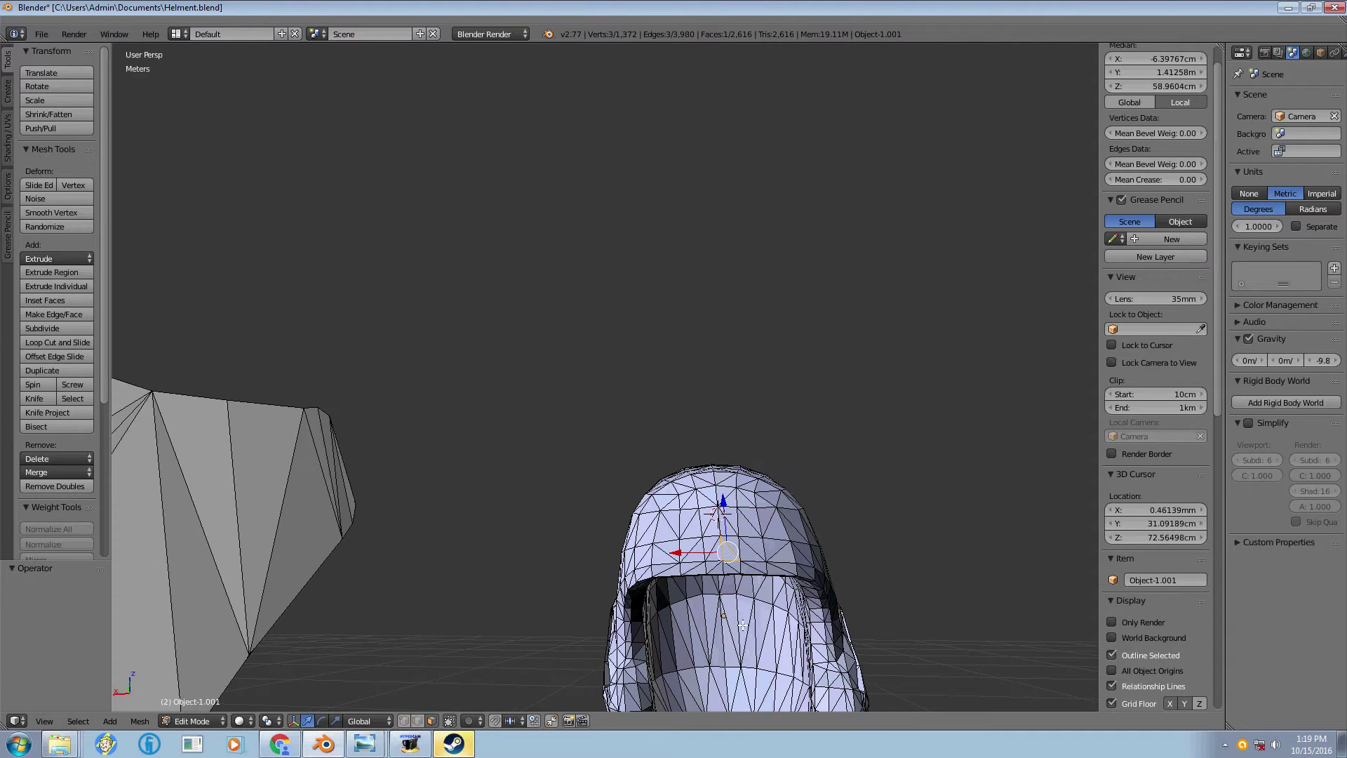
{"action": "scroll", "coordinate": [742, 624], "scroll_direction": "up", "scroll_amount": 3}
{"action": "mouse_move", "coordinate": [352, 732]}
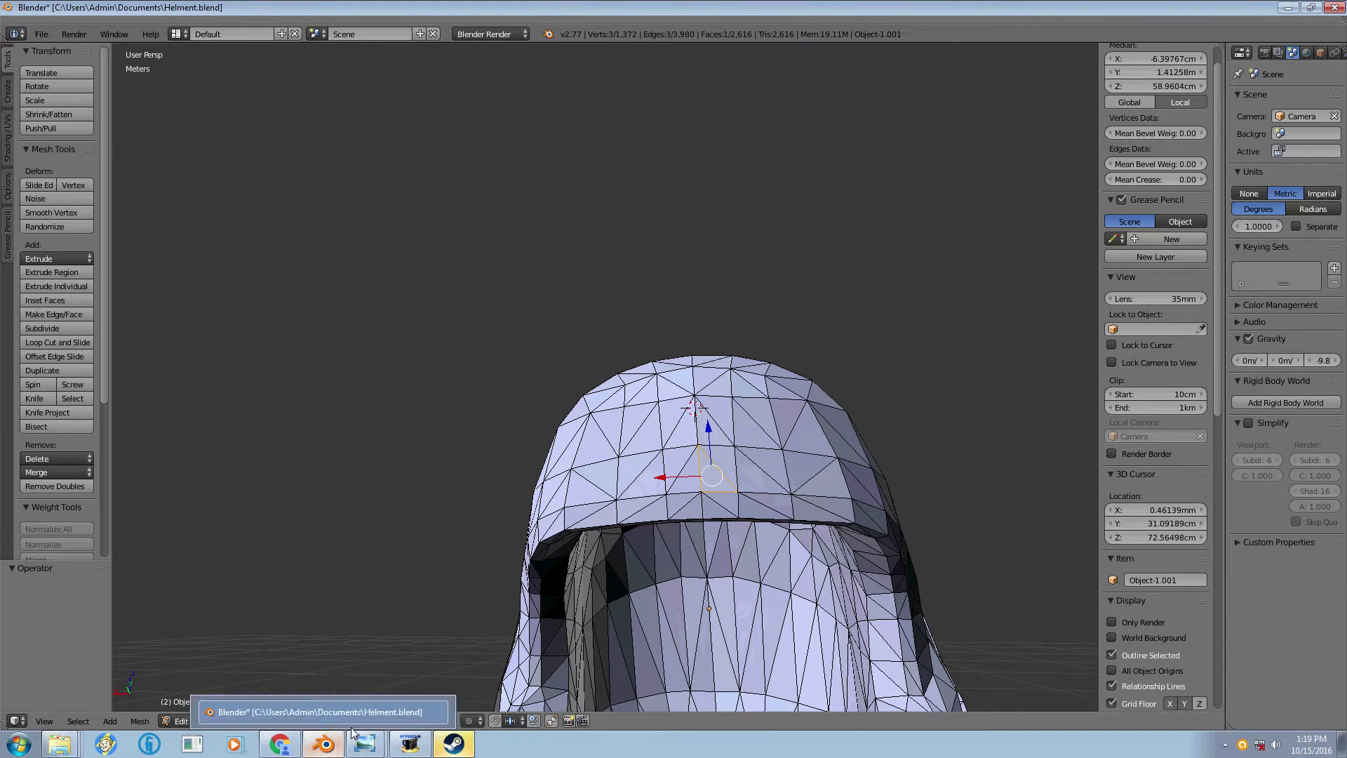
{"action": "left_click", "coordinate": [357, 685]}
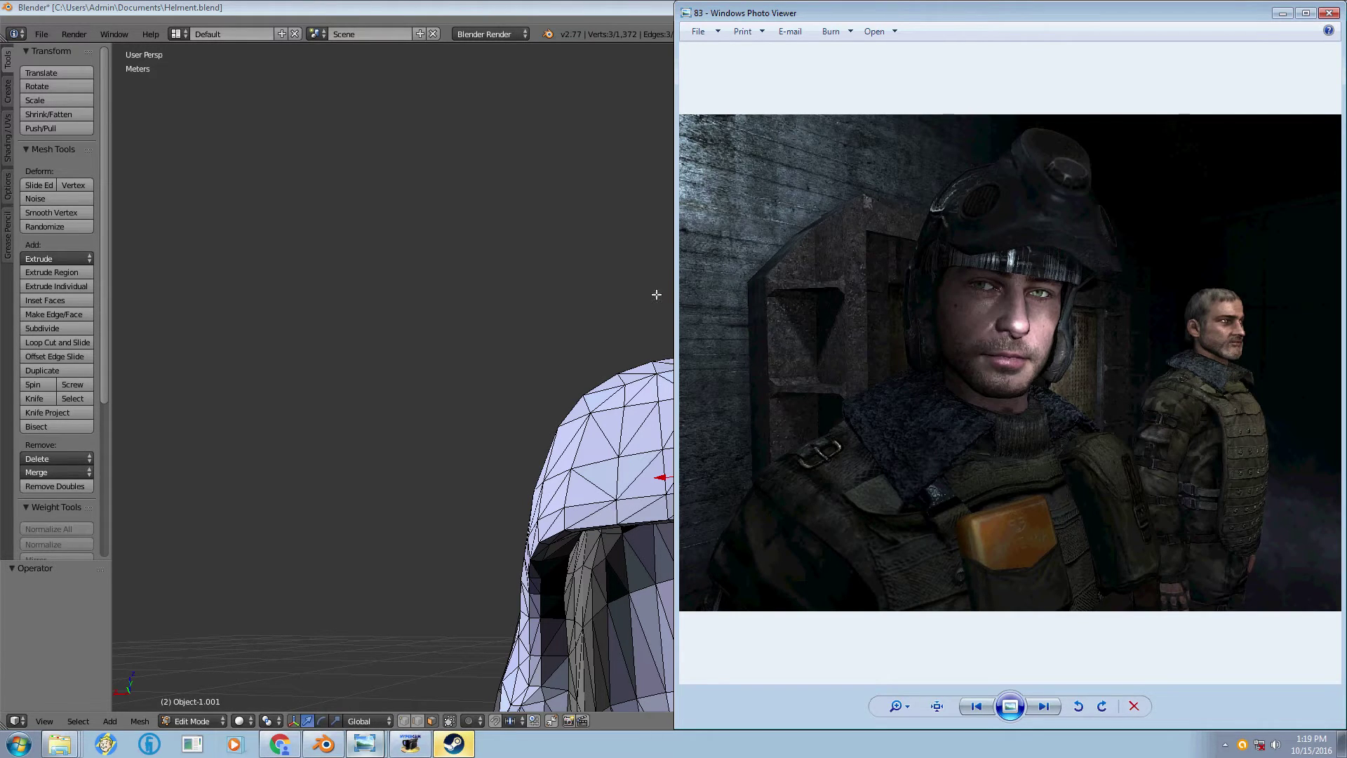
{"action": "left_click", "coordinate": [1283, 13]}
{"action": "key", "text": "KP_Decimal"}
- Raise the 3D cursor's Y location by 2 cm
{"action": "scroll", "coordinate": [748, 506], "scroll_direction": "up", "scroll_amount": 3}
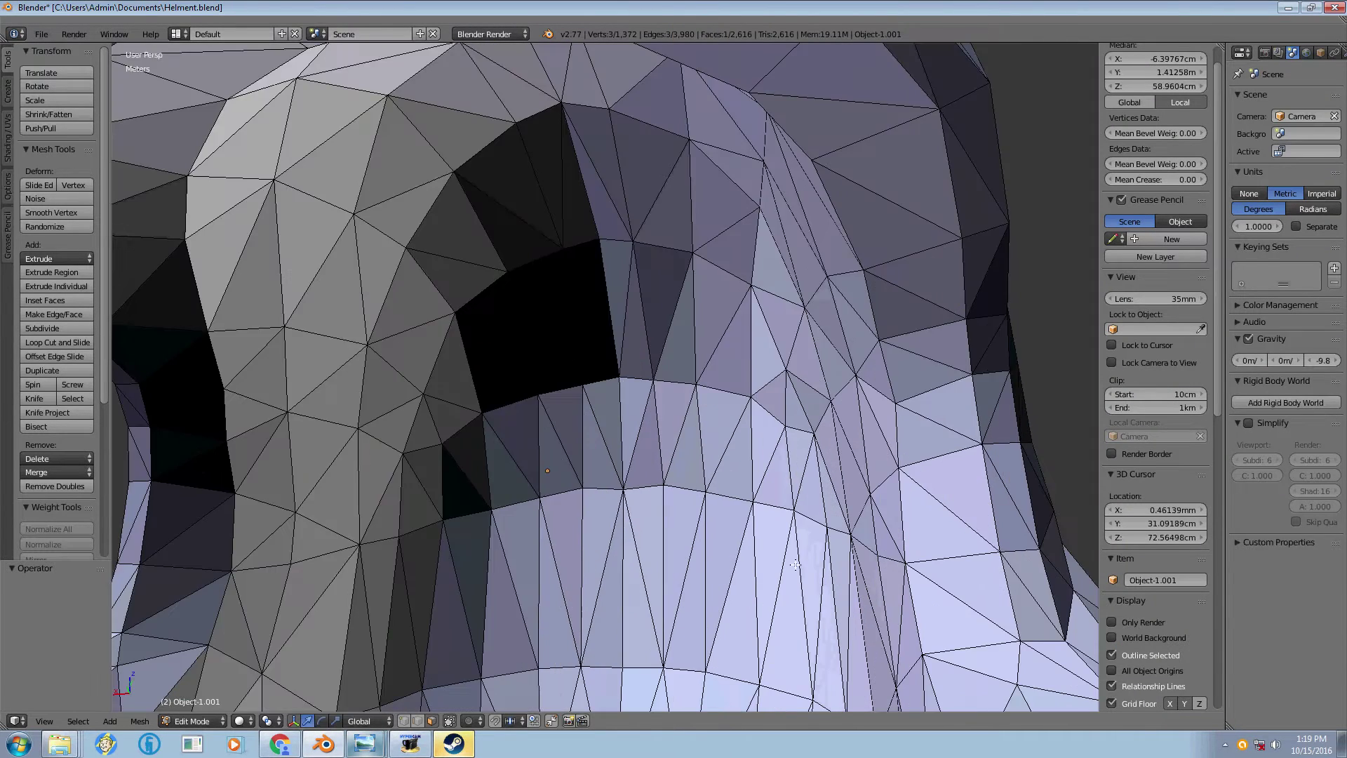
{"action": "scroll", "coordinate": [747, 507], "scroll_direction": "down", "scroll_amount": 3}
{"action": "scroll", "coordinate": [747, 506], "scroll_direction": "up", "scroll_amount": 2}
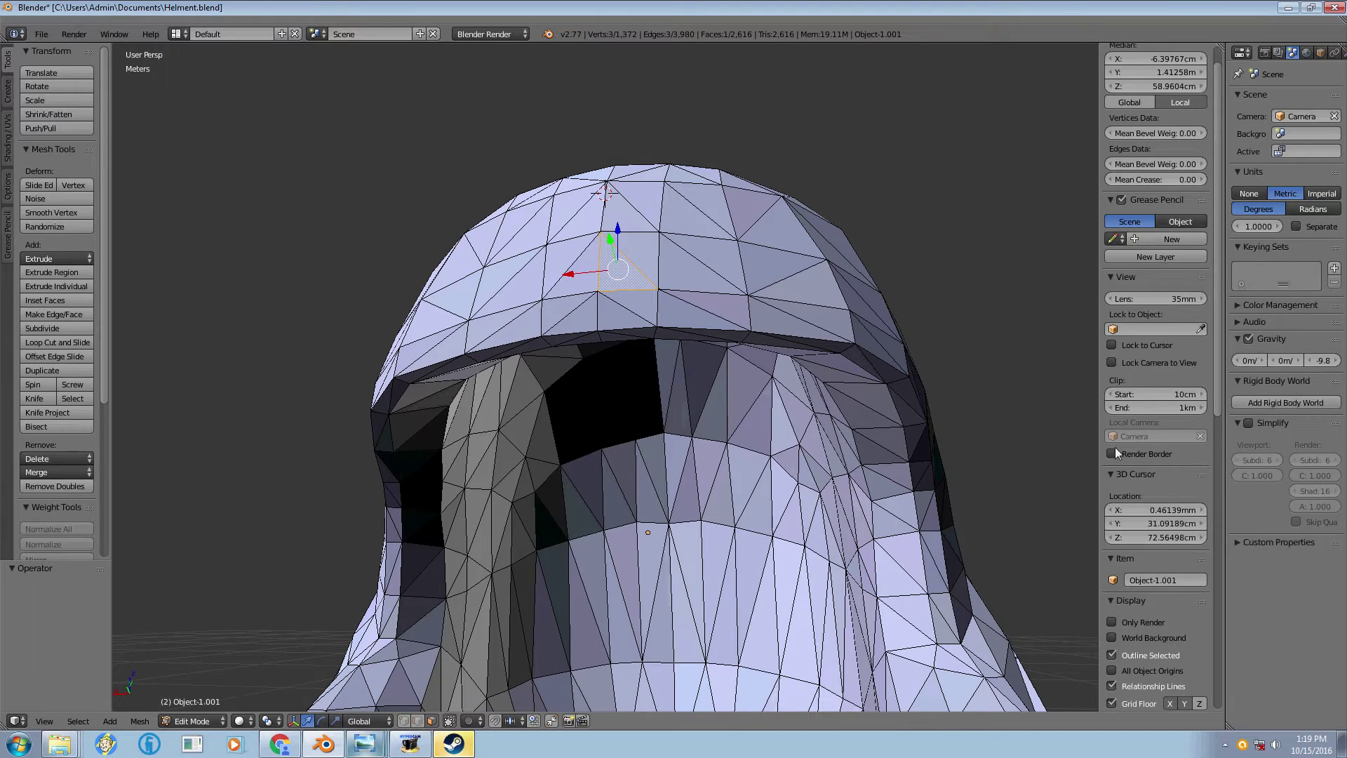
{"action": "mouse_move", "coordinate": [1176, 521]}
{"action": "left_mouse_down"}
{"action": "mouse_move", "coordinate": [1204, 521]}
{"action": "mouse_move", "coordinate": [1115, 510]}
{"action": "mouse_move", "coordinate": [1157, 510]}
{"action": "left_mouse_up"}
- Measure the 51.94384 cm span across the helmet's inner opening with the ruler
{"action": "scroll", "coordinate": [793, 583], "scroll_direction": "up", "scroll_amount": 4}
{"action": "scroll", "coordinate": [792, 585], "scroll_direction": "down", "scroll_amount": 5}
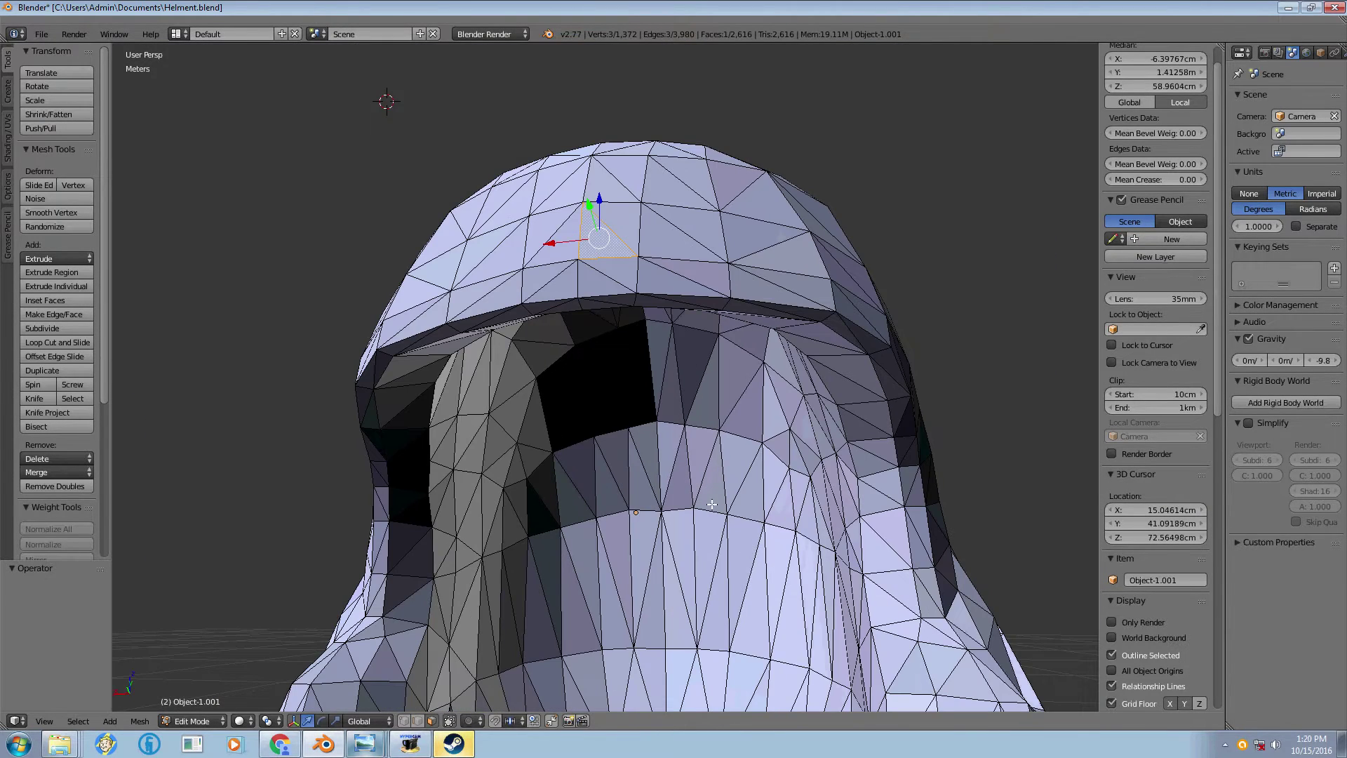
{"action": "scroll", "coordinate": [718, 425], "scroll_direction": "down", "scroll_amount": 5}
{"action": "scroll", "coordinate": [761, 493], "scroll_direction": "up", "scroll_amount": 1}
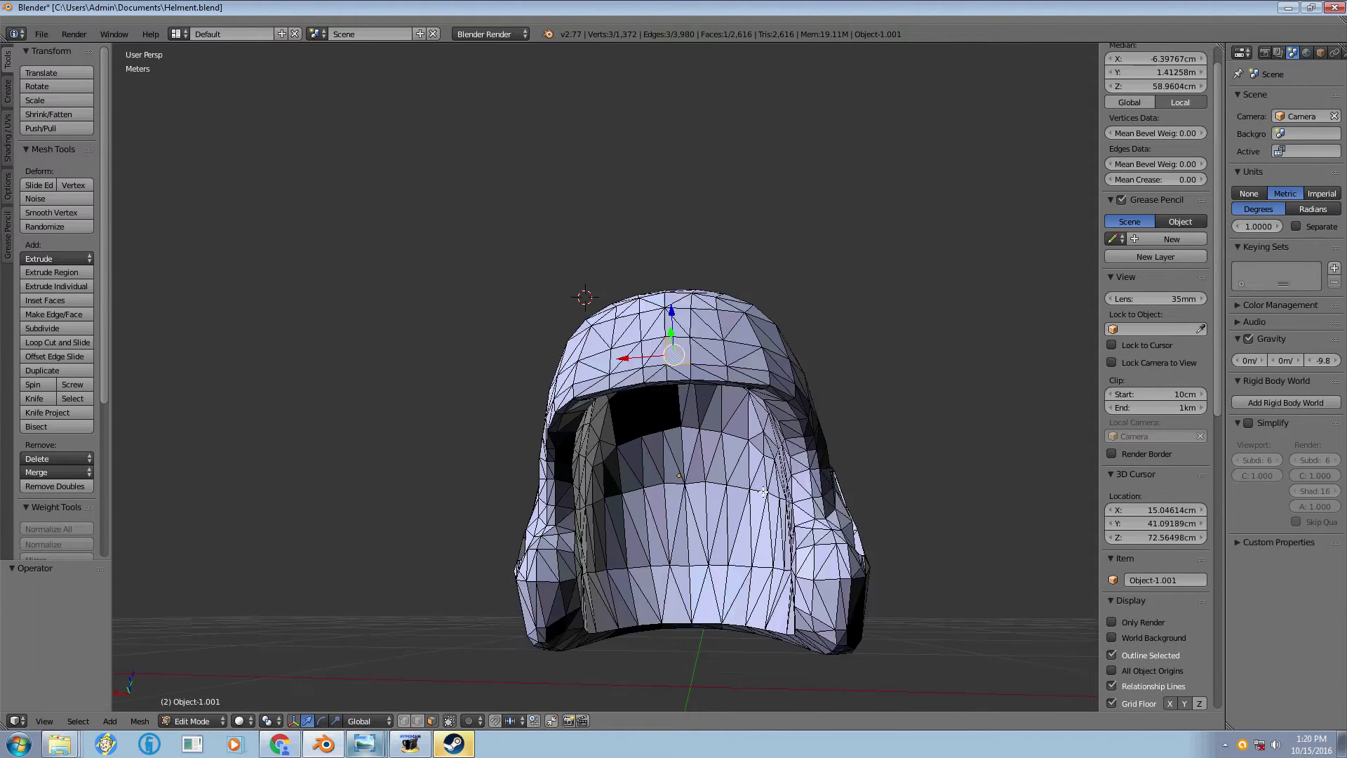
{"action": "middle_click_drag", "start_coordinate": [761, 493], "coordinate": [763, 491]}
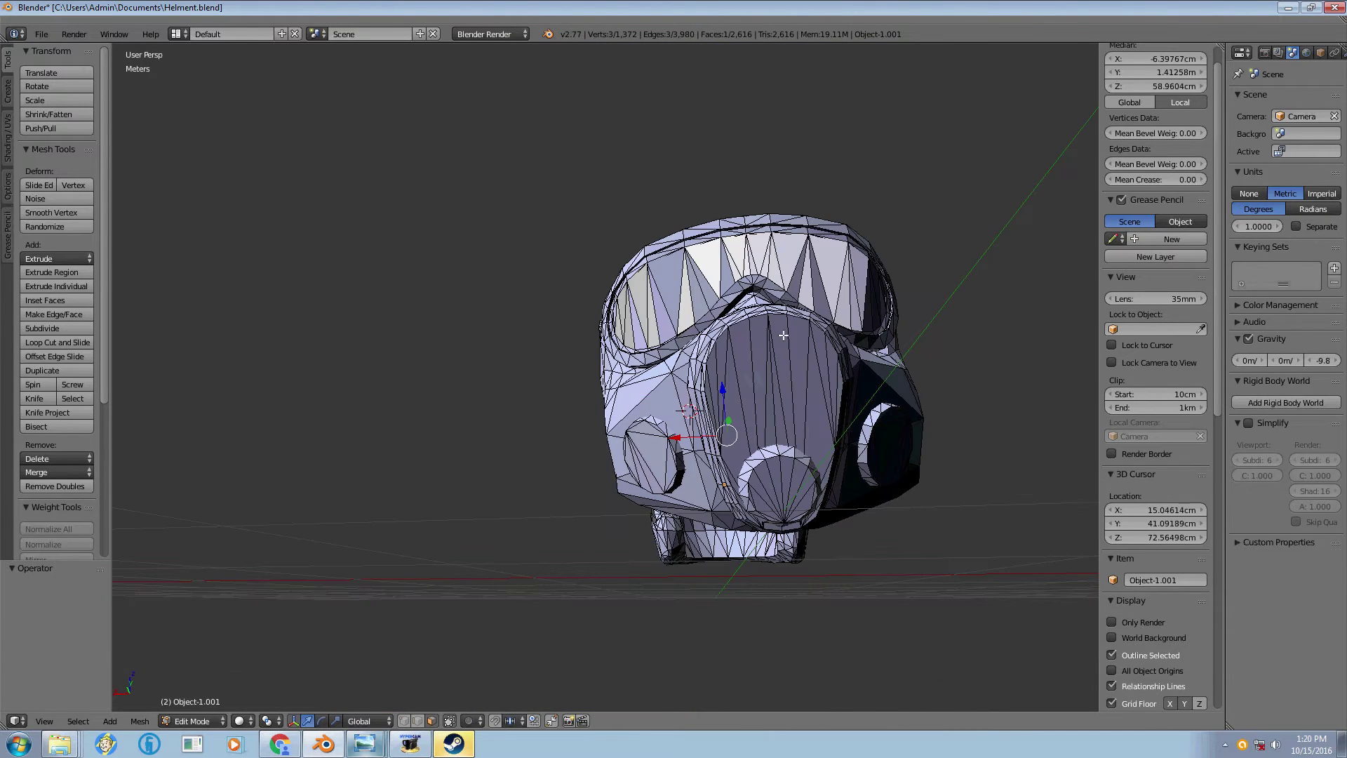
{"action": "scroll", "coordinate": [729, 526], "scroll_direction": "up", "scroll_amount": 3}
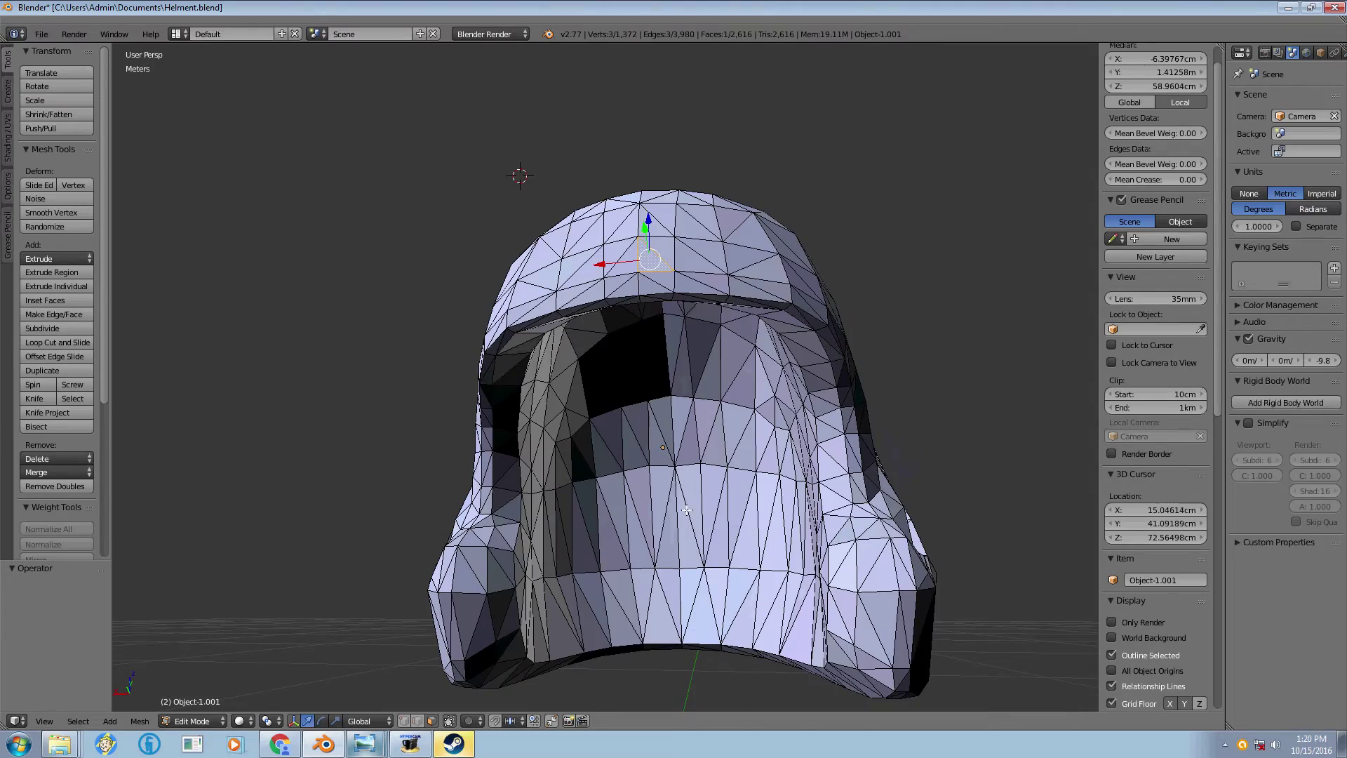
{"action": "scroll", "coordinate": [656, 493], "scroll_direction": "up", "scroll_amount": 2}
{"action": "scroll", "coordinate": [578, 381], "scroll_direction": "up", "scroll_amount": 2}
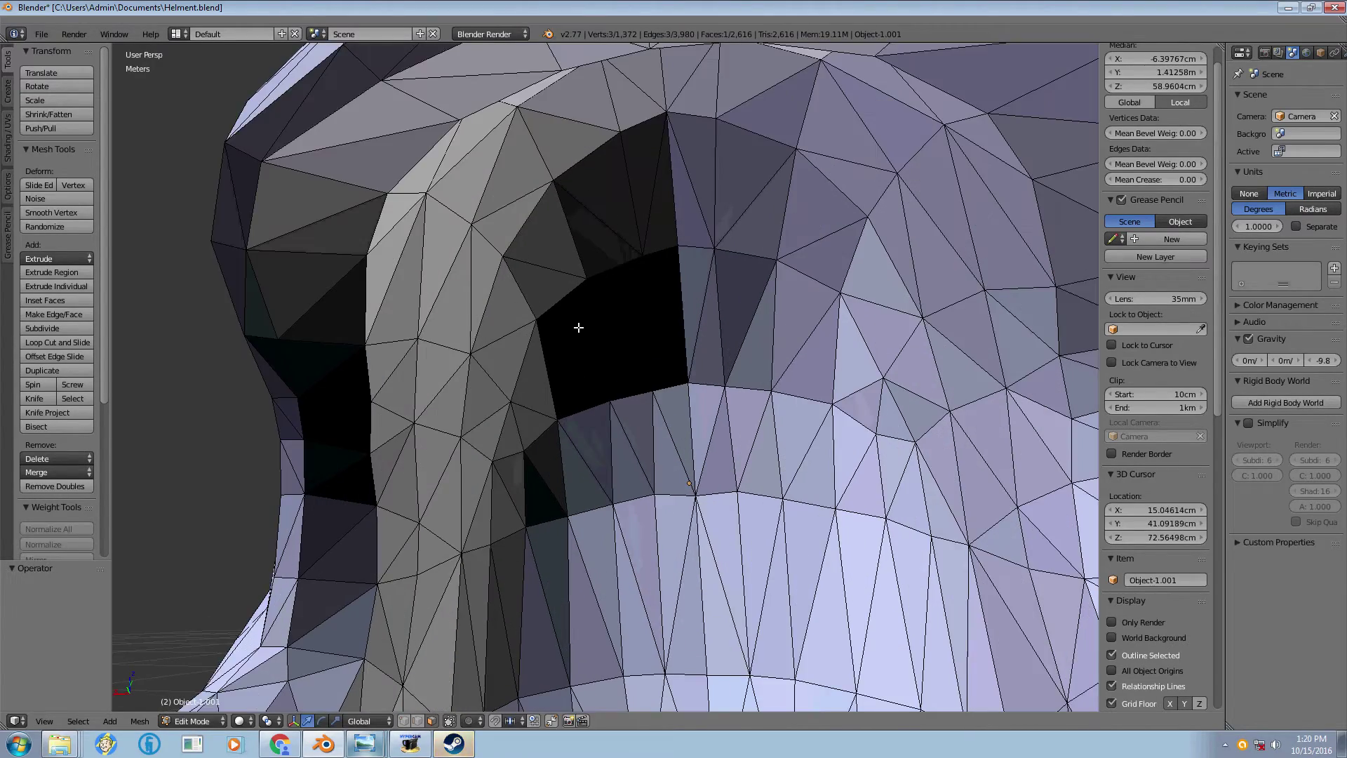
{"action": "scroll", "coordinate": [577, 325], "scroll_direction": "down", "scroll_amount": 2}
{"action": "scroll", "coordinate": [662, 210], "scroll_direction": "down", "scroll_amount": 3}
{"action": "middle_click_drag", "start_coordinate": [635, 225], "coordinate": [669, 266]}
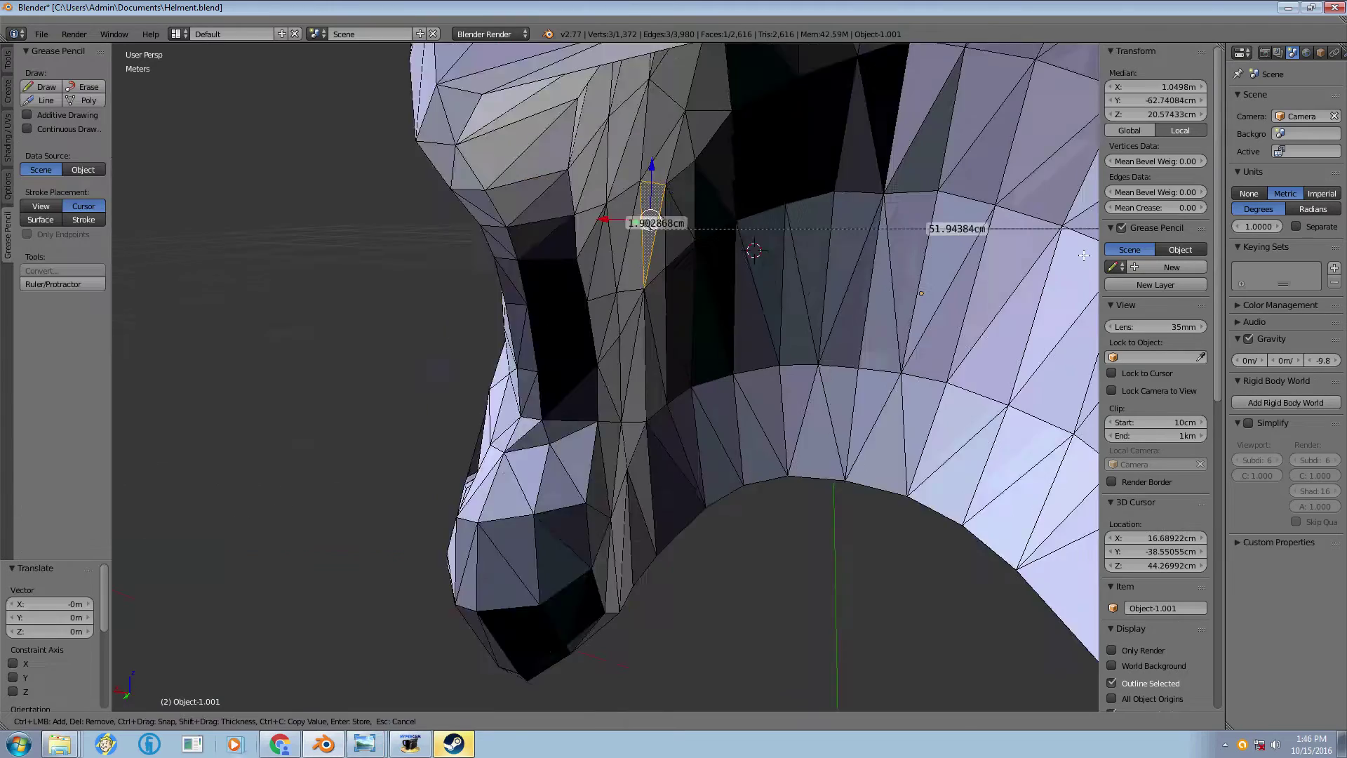
{"action": "middle_click_drag", "start_coordinate": [755, 246], "coordinate": [1047, 200]}
- Switch back to Object Mode and zoom out to view the whole helmet
{"action": "scroll", "coordinate": [1047, 201], "scroll_direction": "up", "scroll_amount": 3}
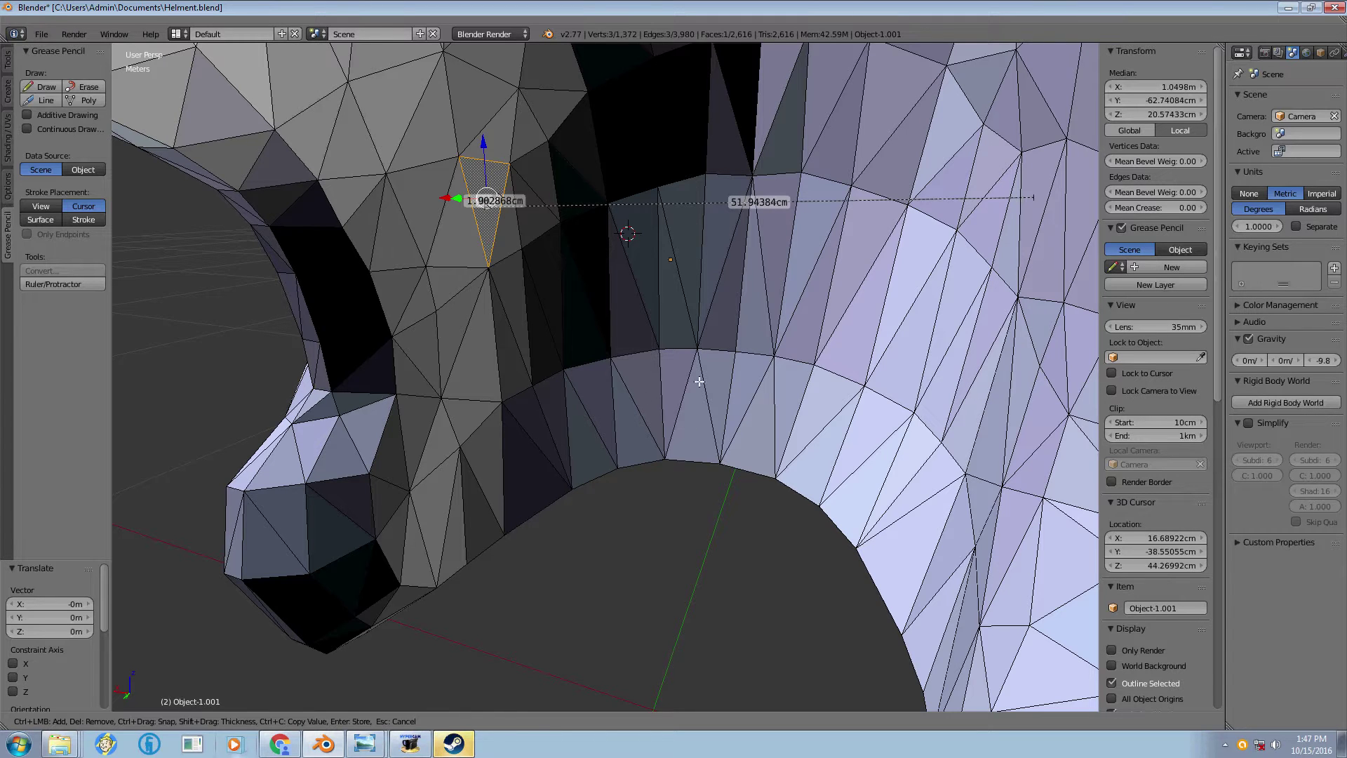
{"action": "scroll", "coordinate": [705, 364], "scroll_direction": "down", "scroll_amount": 5}
{"action": "scroll", "coordinate": [617, 463], "scroll_direction": "up", "scroll_amount": 5}
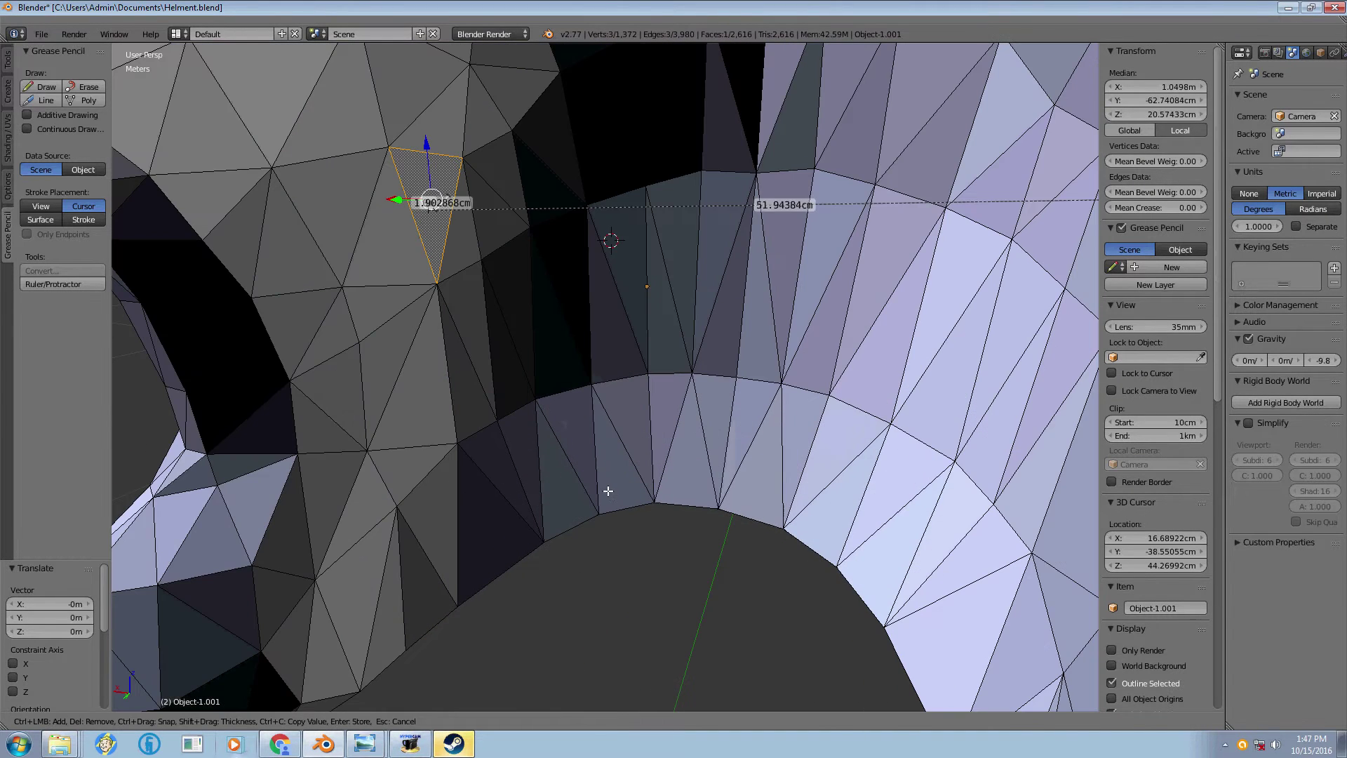
{"action": "key", "text": "Tab"}
{"action": "scroll", "coordinate": [717, 356], "scroll_direction": "down", "scroll_amount": 5}
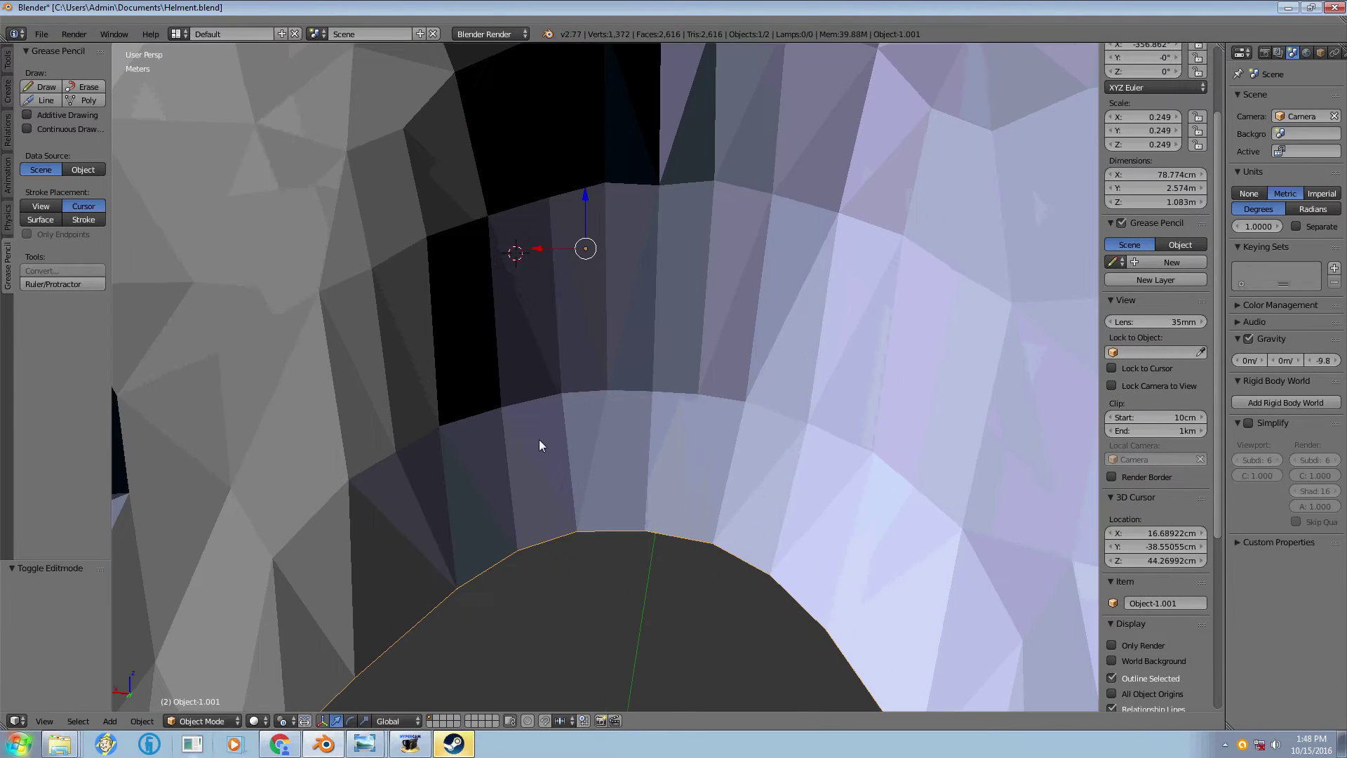
{"action": "scroll", "coordinate": [492, 252], "scroll_direction": "up", "scroll_amount": 2}
{"action": "scroll", "coordinate": [702, 365], "scroll_direction": "down", "scroll_amount": 4}
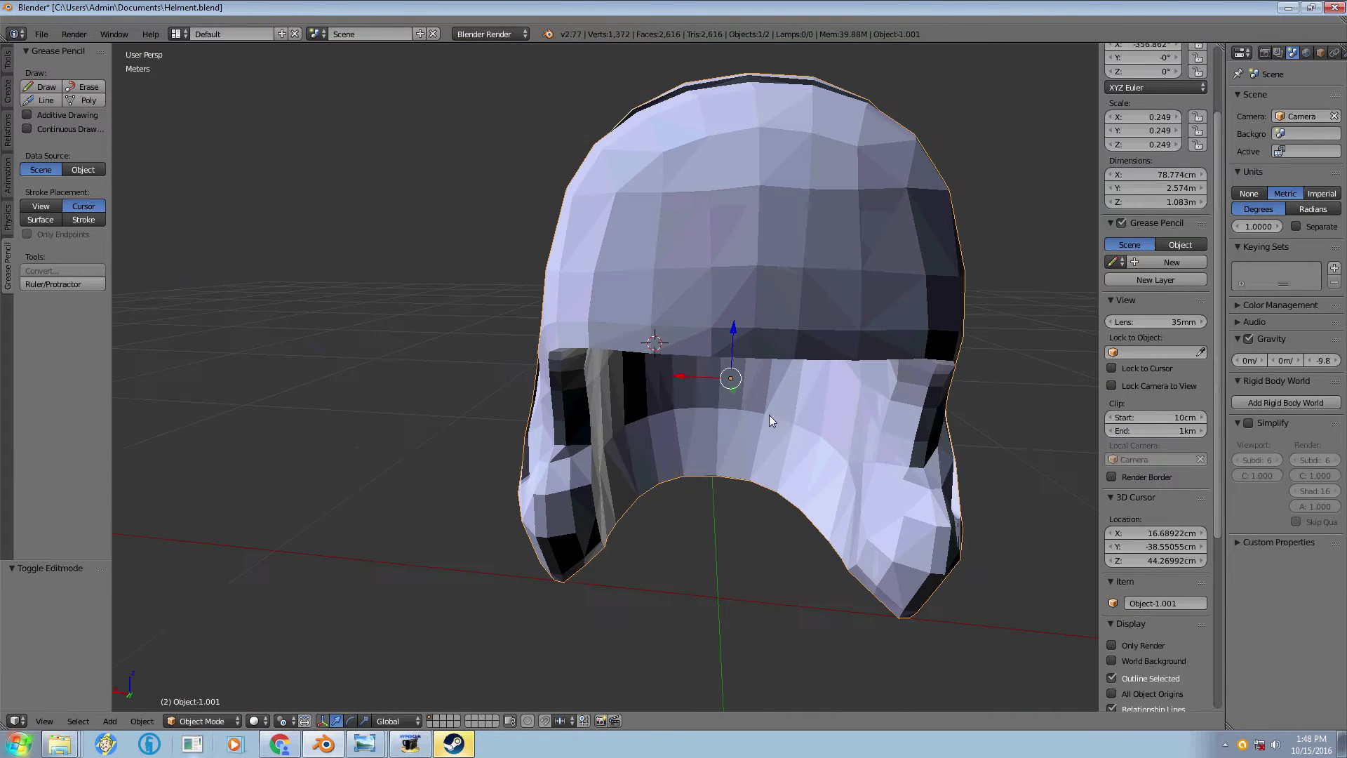
{"action": "scroll", "coordinate": [856, 458], "scroll_direction": "up", "scroll_amount": 5}
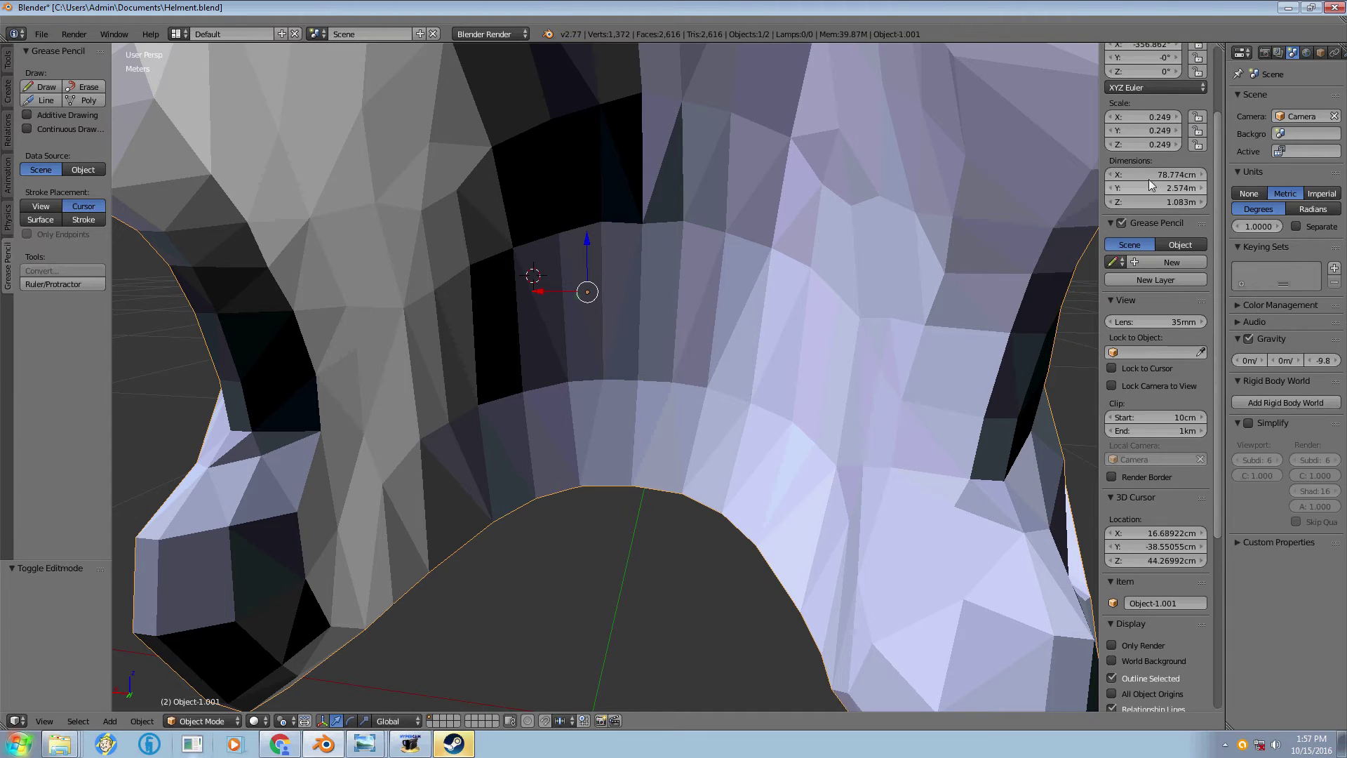
- Set Object-1.001's X dimension to 285.8 mm (28.58 cm)
{"action": "scroll", "coordinate": [1029, 190], "scroll_direction": "down", "scroll_amount": 5}
{"action": "scroll", "coordinate": [1050, 141], "scroll_direction": "up", "scroll_amount": 8}
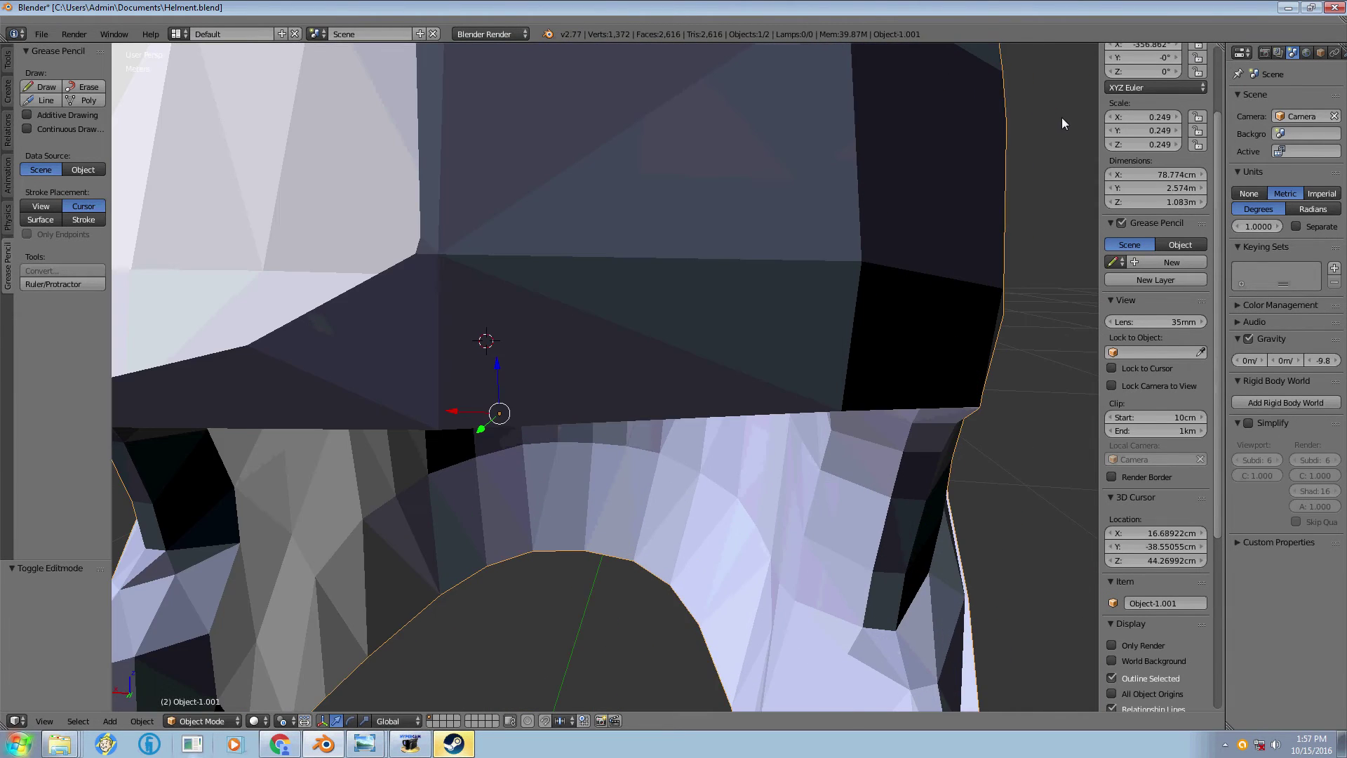
{"action": "scroll", "coordinate": [1059, 119], "scroll_direction": "down", "scroll_amount": 4}
{"action": "scroll", "coordinate": [1043, 127], "scroll_direction": "up", "scroll_amount": 1}
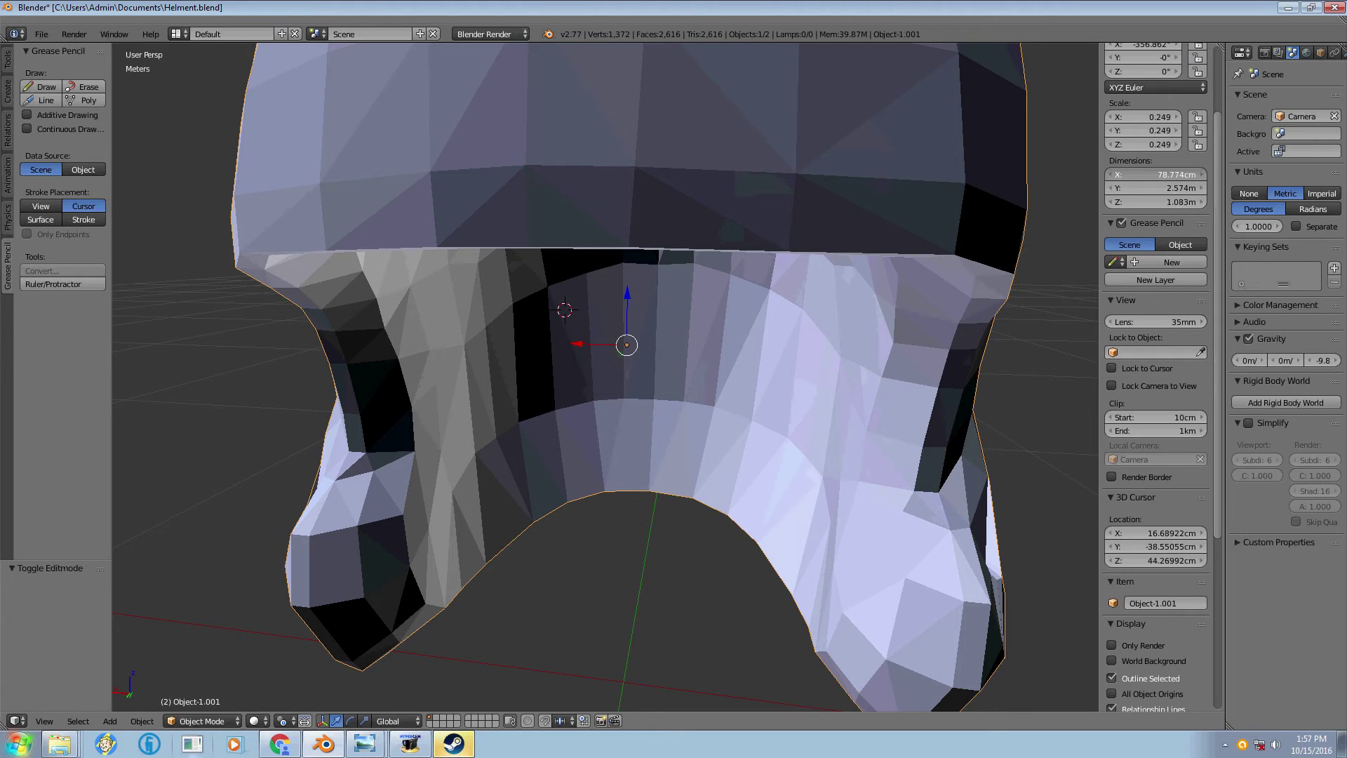
{"action": "left_click", "coordinate": [1161, 175]}
{"action": "type", "text": "28"}
{"action": "type", "text": "mm"}
{"action": "key", "text": "Return"}
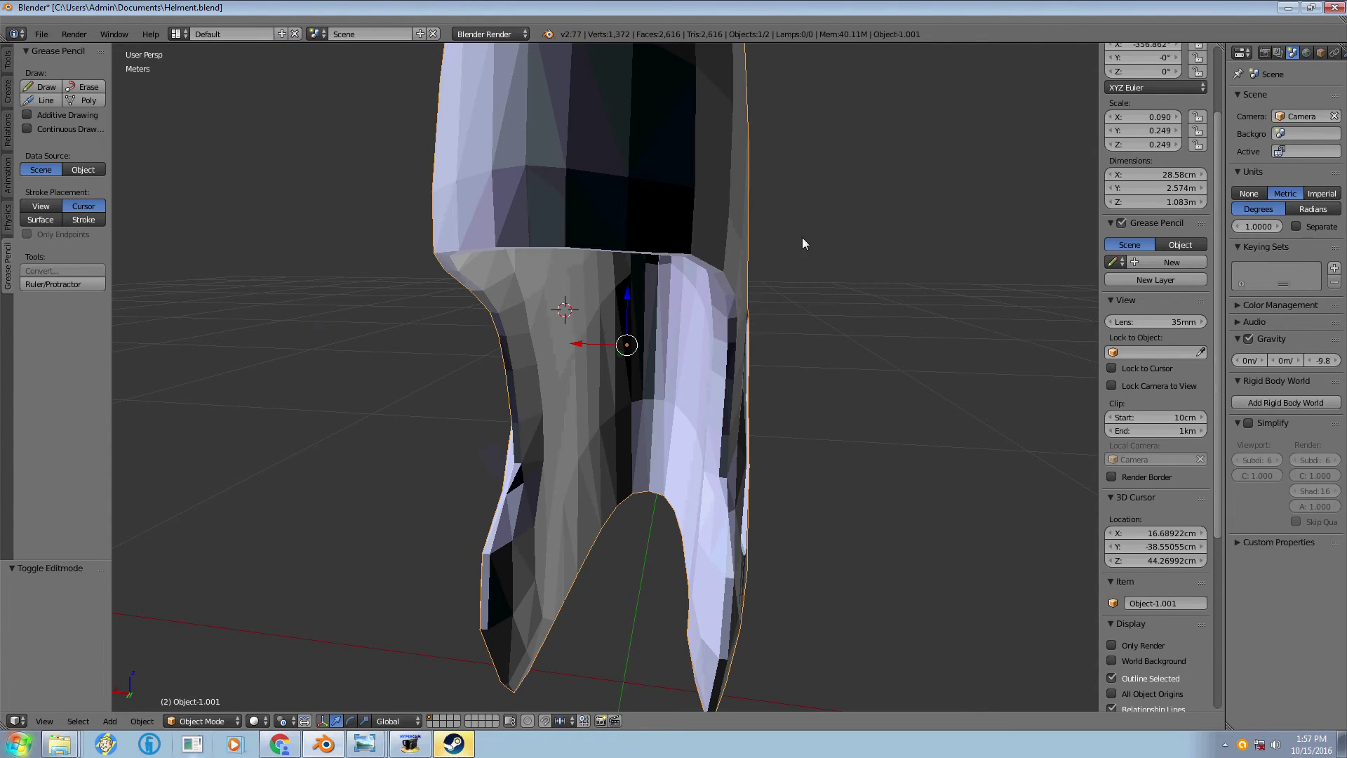
- Set the Y and Z scale to 0.09 for a uniform 0.090 scale
{"action": "scroll", "coordinate": [639, 261], "scroll_direction": "down", "scroll_amount": 4}
{"action": "scroll", "coordinate": [610, 264], "scroll_direction": "up", "scroll_amount": 5}
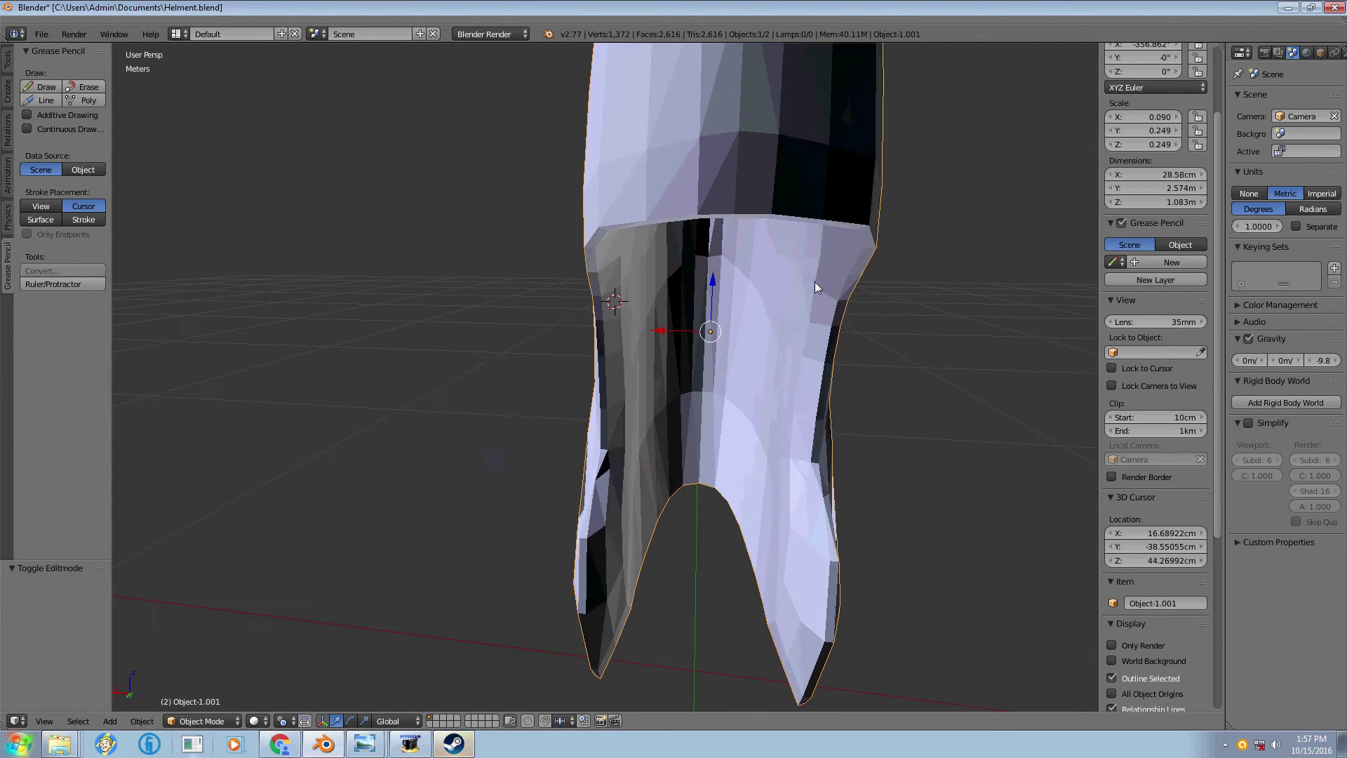
{"action": "scroll", "coordinate": [782, 287], "scroll_direction": "down", "scroll_amount": 3}
{"action": "scroll", "coordinate": [765, 279], "scroll_direction": "up", "scroll_amount": 4}
{"action": "scroll", "coordinate": [746, 272], "scroll_direction": "down", "scroll_amount": 4}
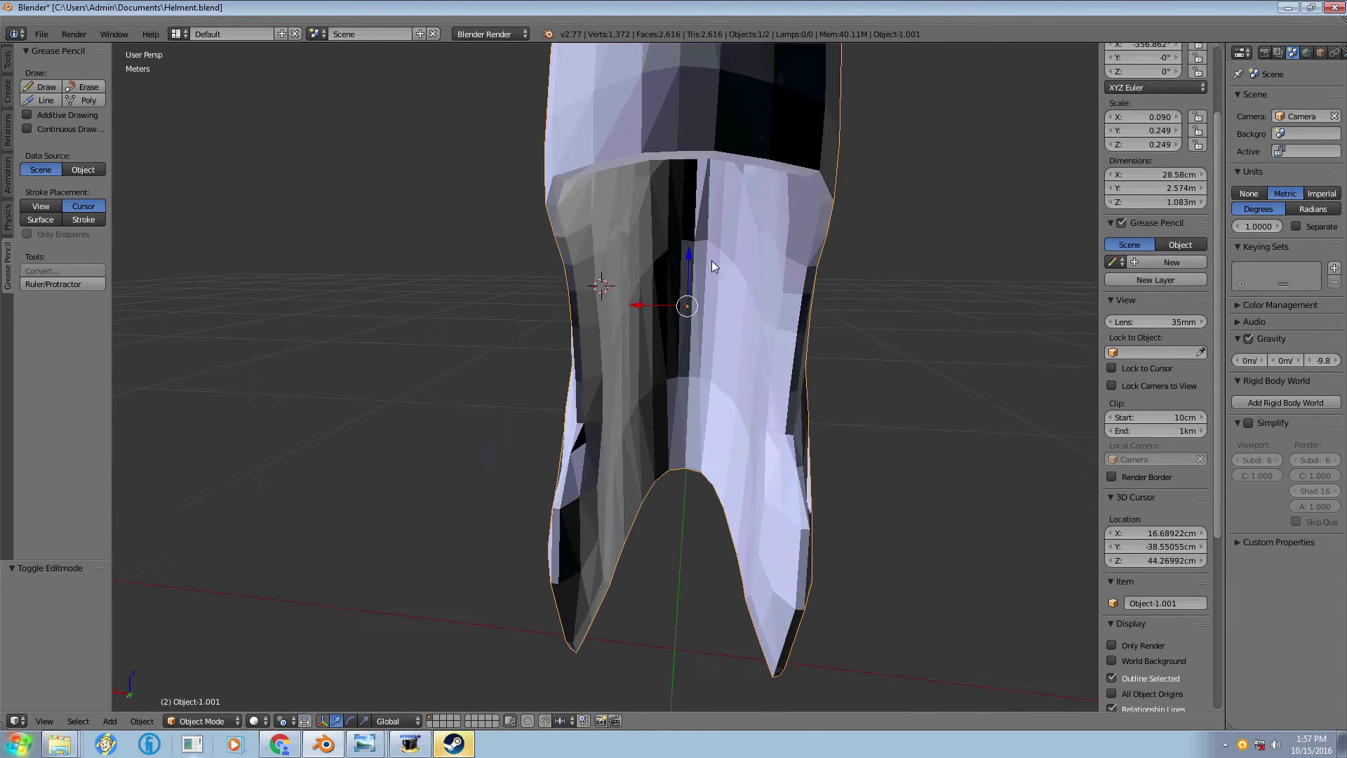
{"action": "scroll", "coordinate": [722, 265], "scroll_direction": "up", "scroll_amount": 3}
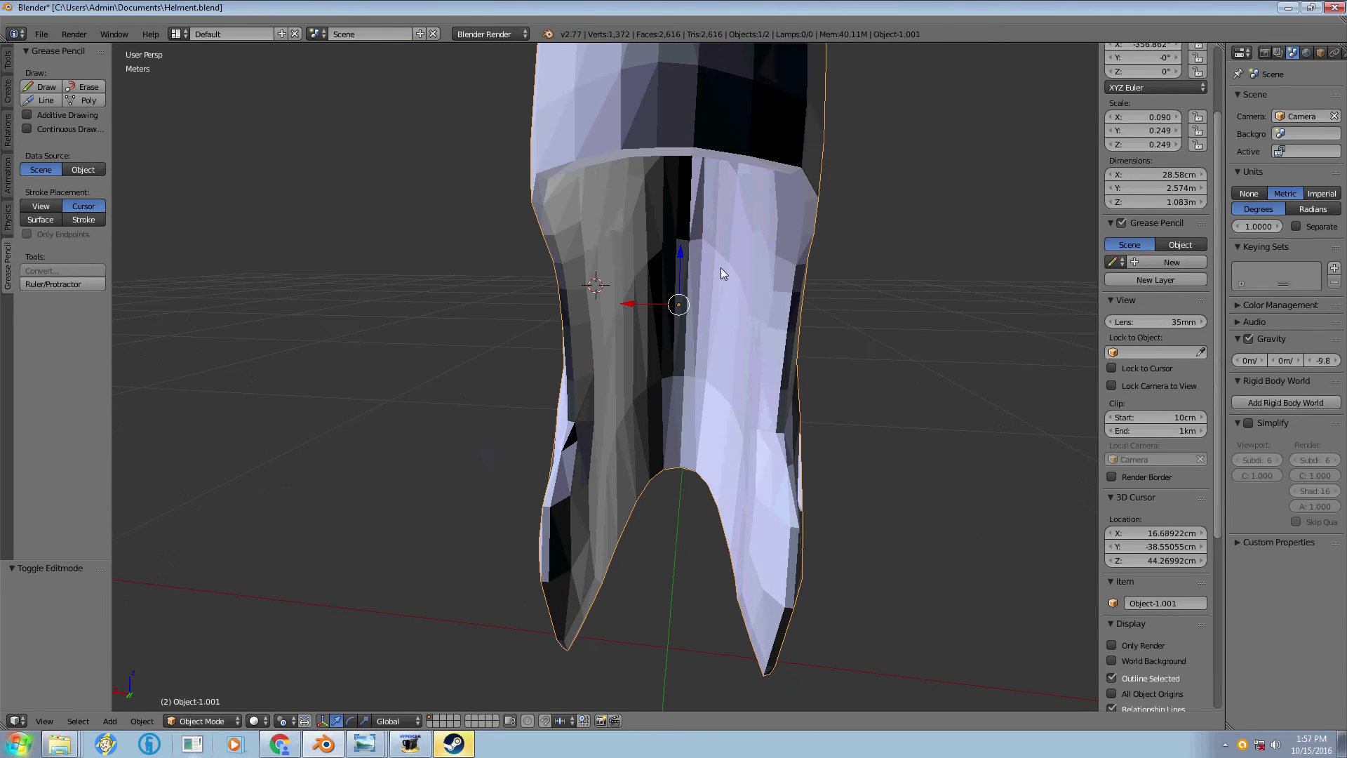
{"action": "left_click", "coordinate": [1166, 132]}
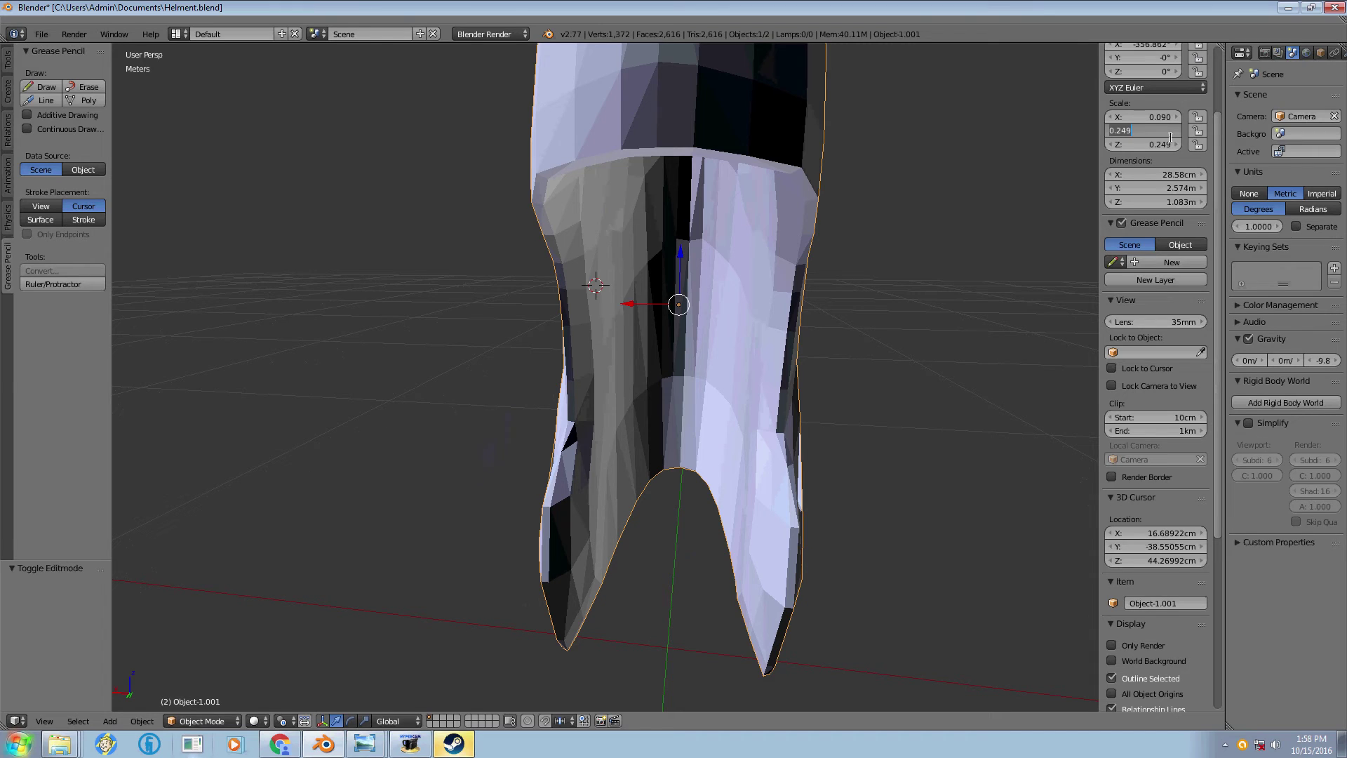
{"action": "type", "text": "0.09"}
{"action": "key", "text": "Return"}
- Deselect the helmet and orbit around it to prepare for cutting it into pieces
{"action": "scroll", "coordinate": [624, 448], "scroll_direction": "up", "scroll_amount": 3}
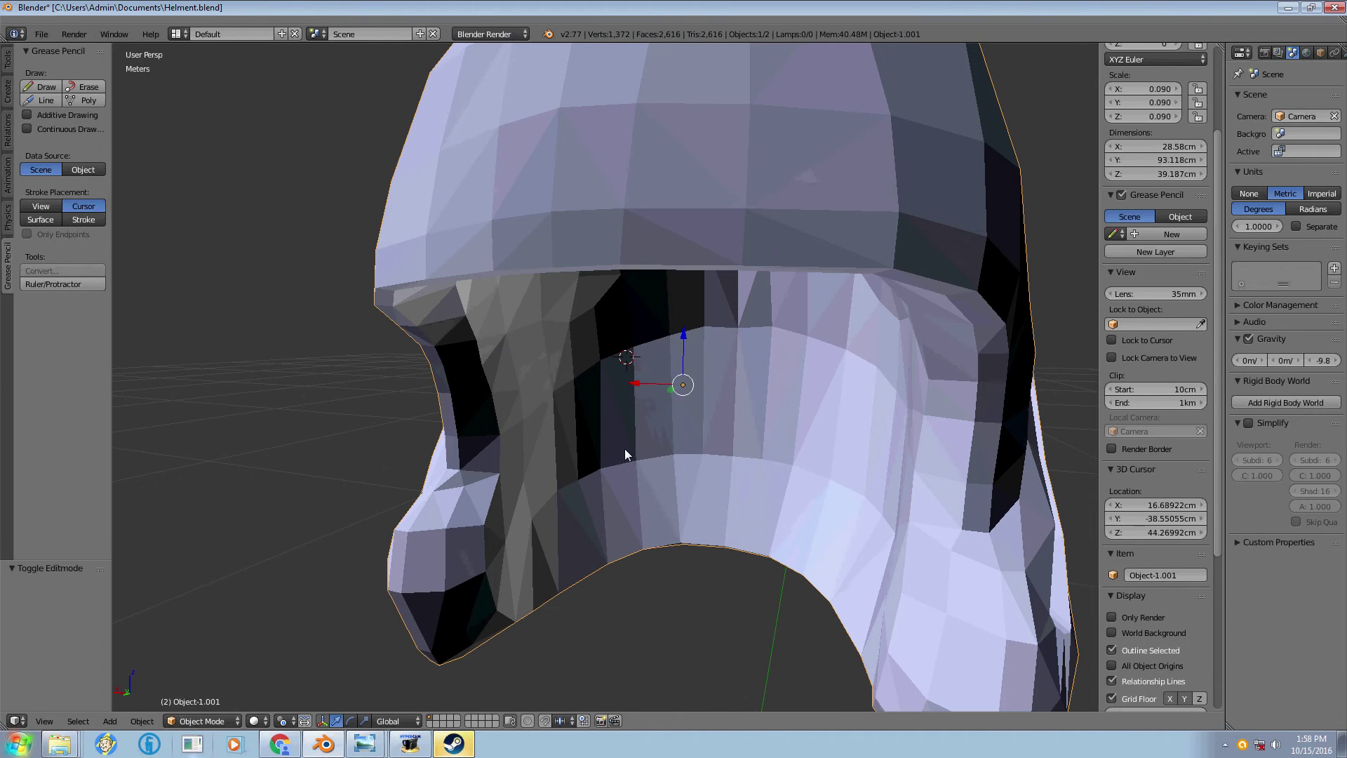
{"action": "scroll", "coordinate": [691, 435], "scroll_direction": "down", "scroll_amount": 4, "text": "shift"}
{"action": "key", "text": "a"}
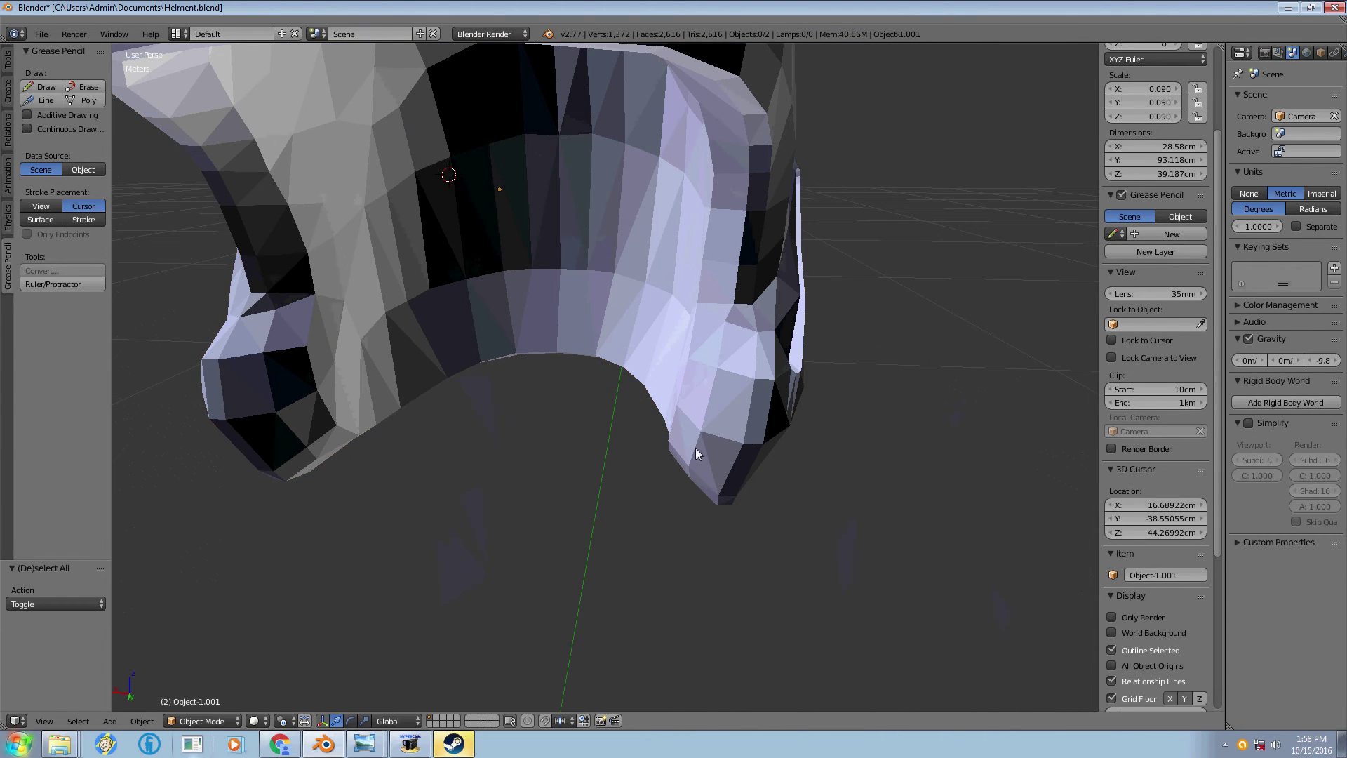
{"action": "middle_click_drag", "start_coordinate": [696, 448], "coordinate": [539, 348]}
{"action": "scroll", "coordinate": [449, 322], "scroll_direction": "up", "scroll_amount": 4}
{"action": "scroll", "coordinate": [648, 198], "scroll_direction": "down", "scroll_amount": 5}
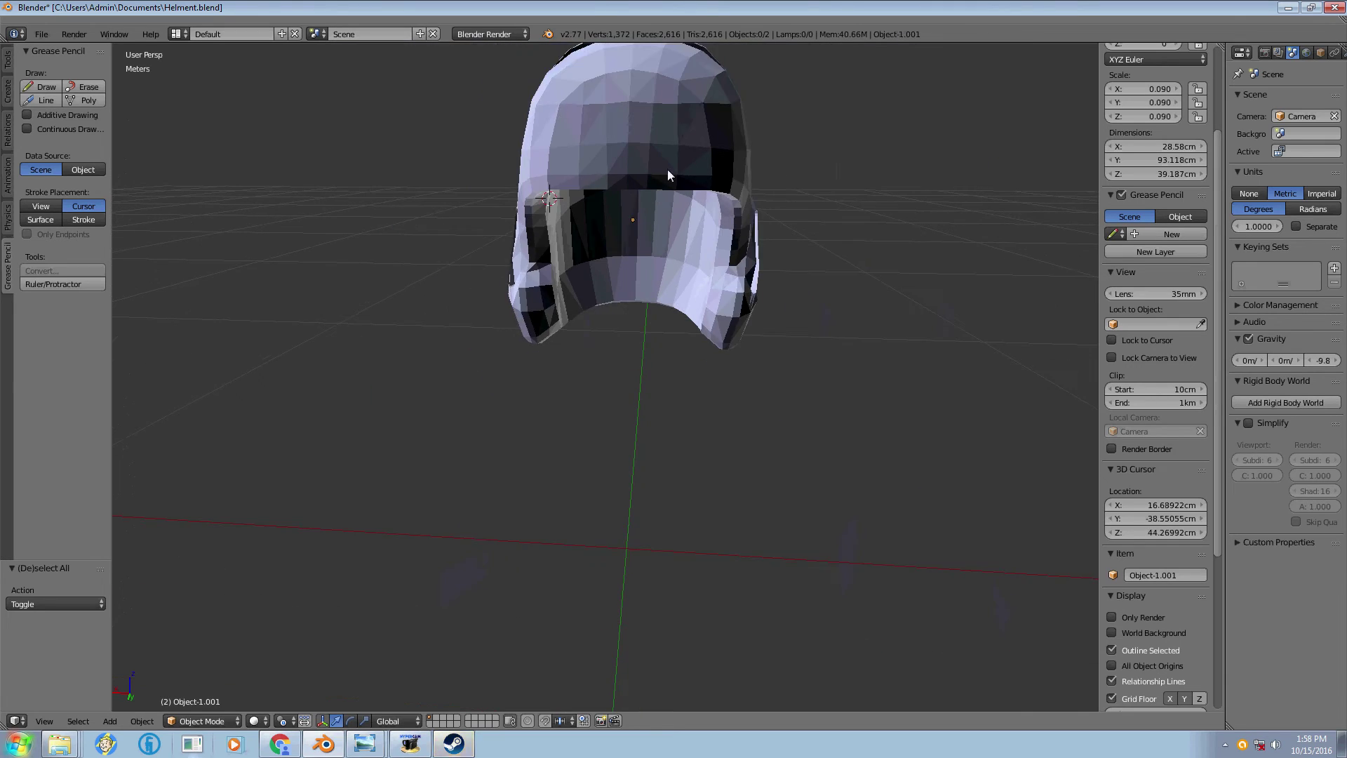
{"action": "scroll", "coordinate": [667, 170], "scroll_direction": "up", "scroll_amount": 2}
{"action": "scroll", "coordinate": [671, 158], "scroll_direction": "down", "scroll_amount": 1}
{"action": "scroll", "coordinate": [617, 174], "scroll_direction": "down", "scroll_amount": 1}
{"action": "scroll", "coordinate": [616, 174], "scroll_direction": "up", "scroll_amount": 5}
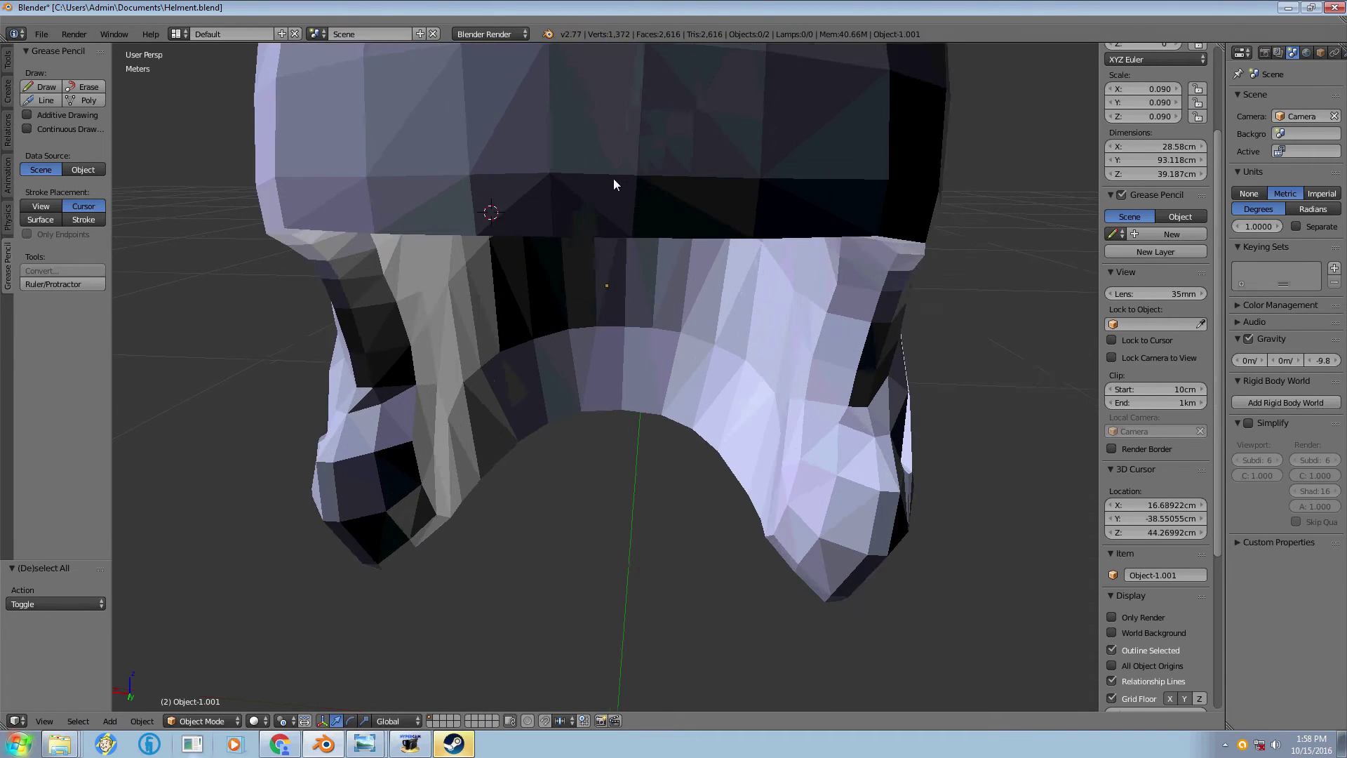
{"action": "scroll", "coordinate": [613, 178], "scroll_direction": "down", "scroll_amount": 2}
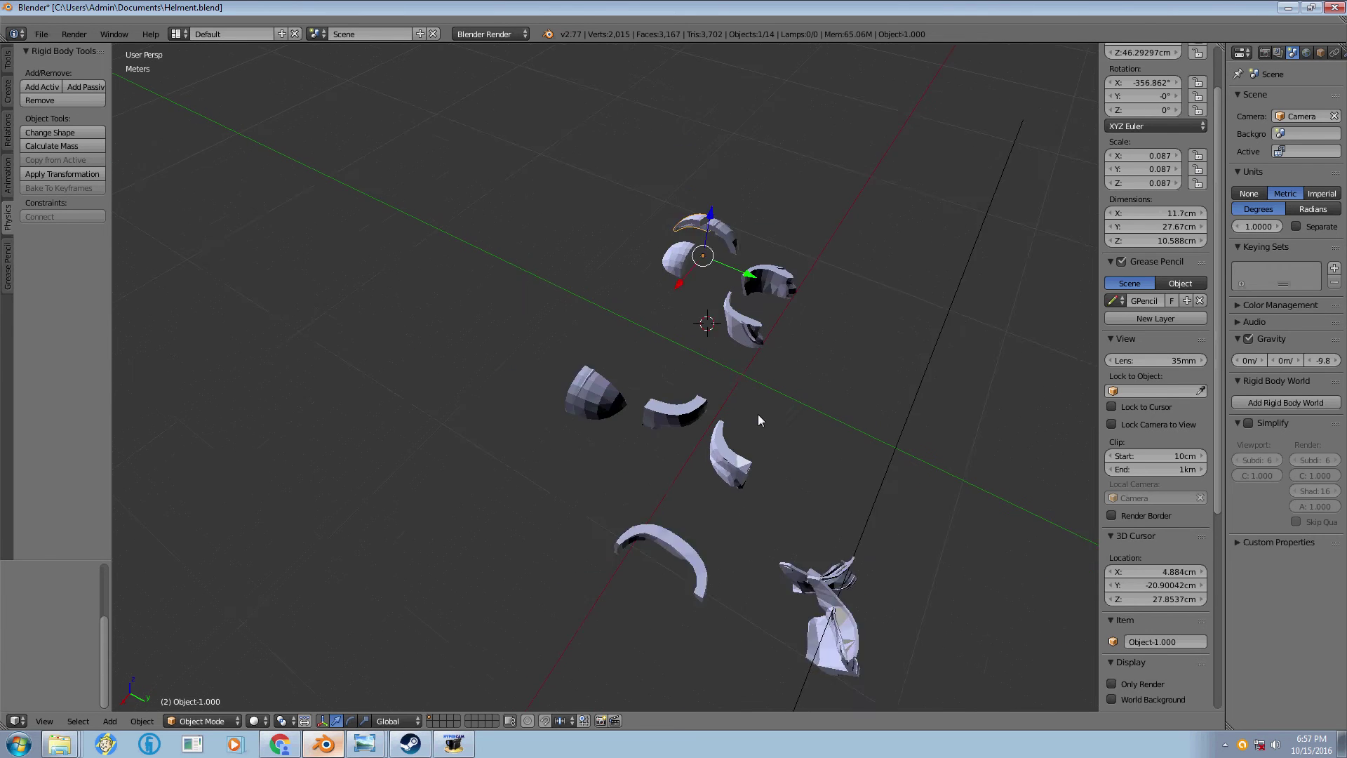
- Orbit the viewport to inspect the separated helmet pieces
{"action": "middle_click_drag", "start_coordinate": [757, 420], "coordinate": [669, 437]}
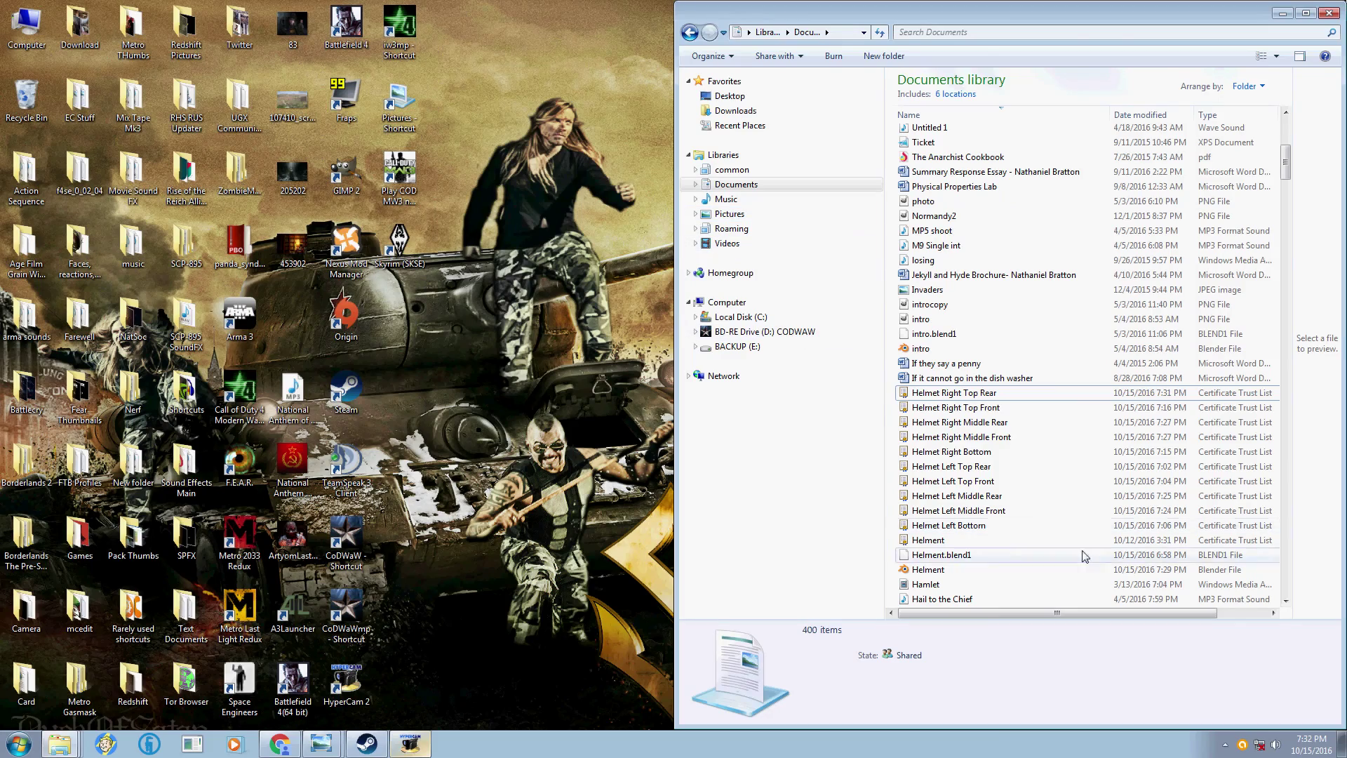
{"action": "double_click", "coordinate": [901, 17]}
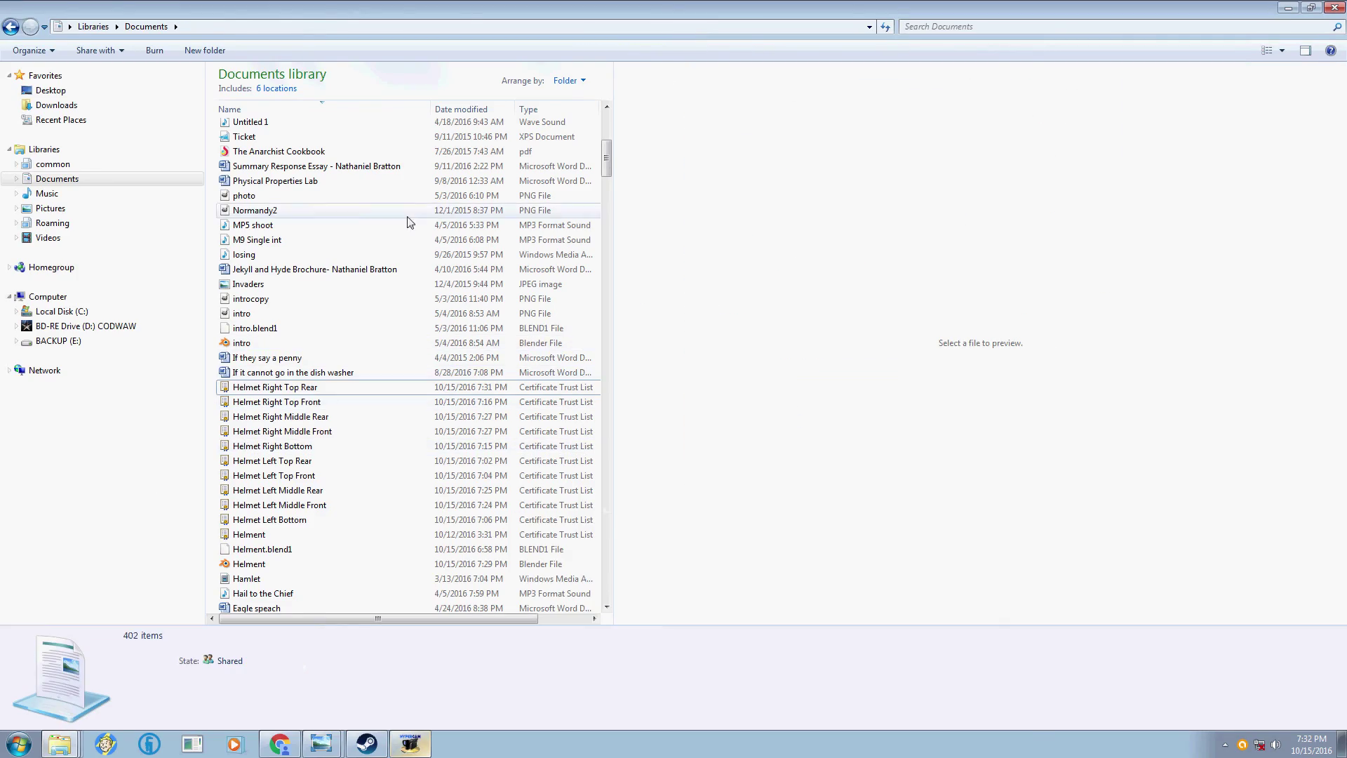
{"action": "key", "text": "super+Left"}
{"action": "scroll", "coordinate": [253, 358], "scroll_direction": "down", "scroll_amount": 1}
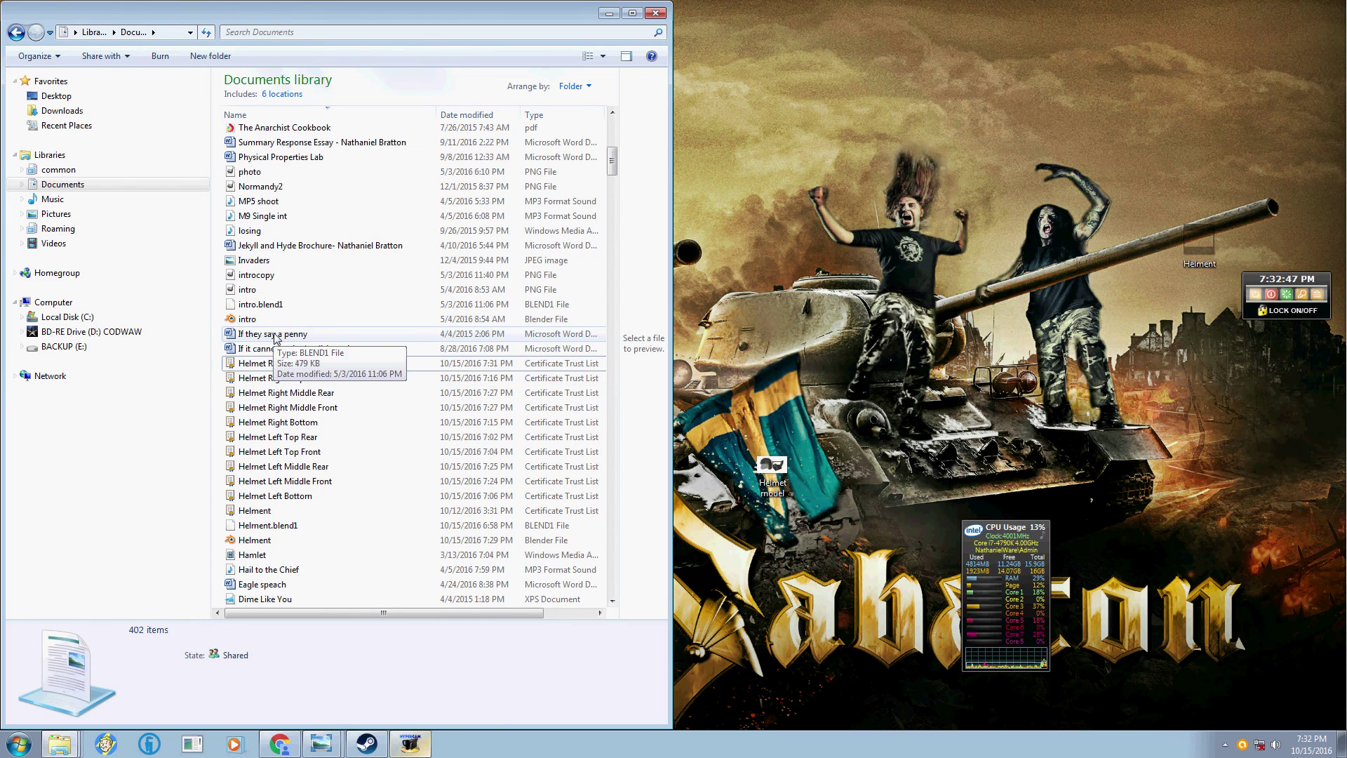
{"action": "left_click_drag", "start_coordinate": [221, 359], "coordinate": [345, 503]}
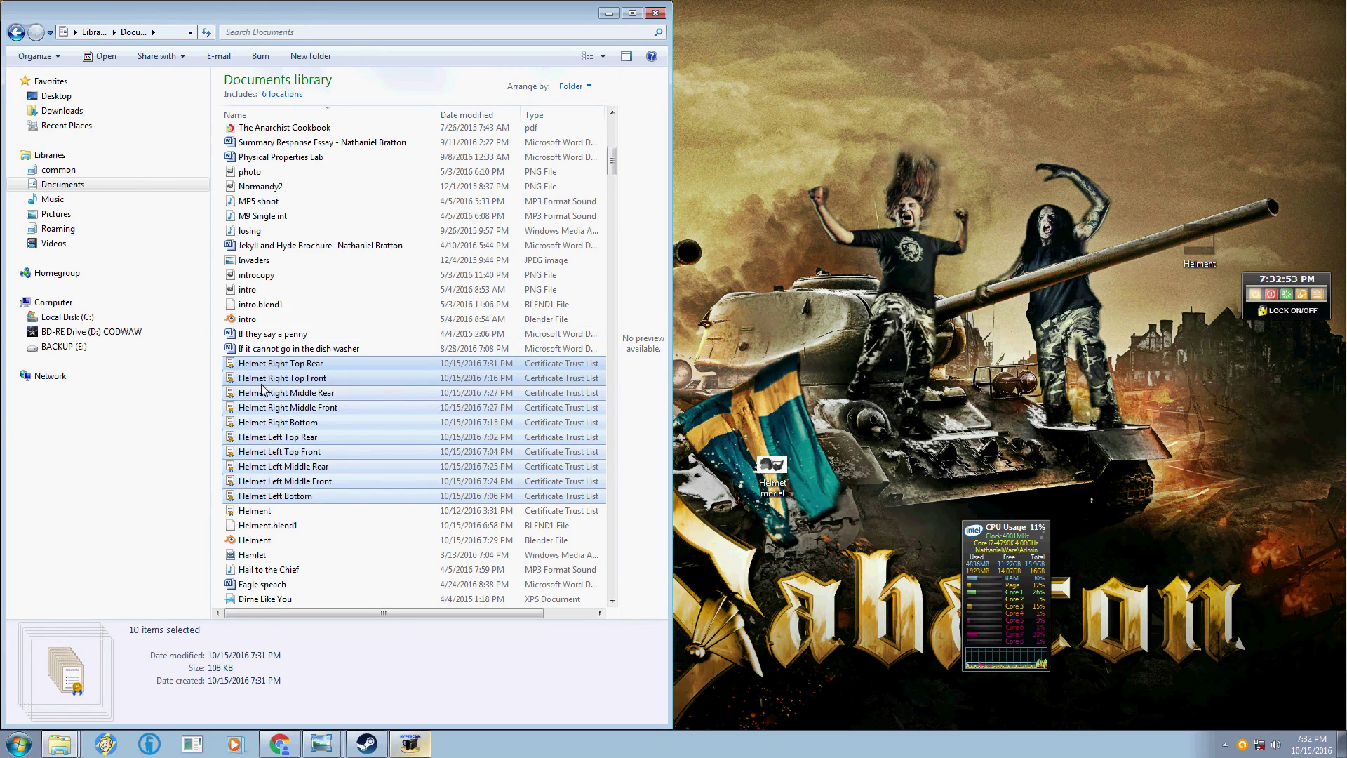
{"action": "scroll", "coordinate": [309, 451], "scroll_direction": "down", "scroll_amount": 4}
{"action": "scroll", "coordinate": [320, 397], "scroll_direction": "up", "scroll_amount": 1}
{"action": "scroll", "coordinate": [315, 395], "scroll_direction": "down", "scroll_amount": 12}
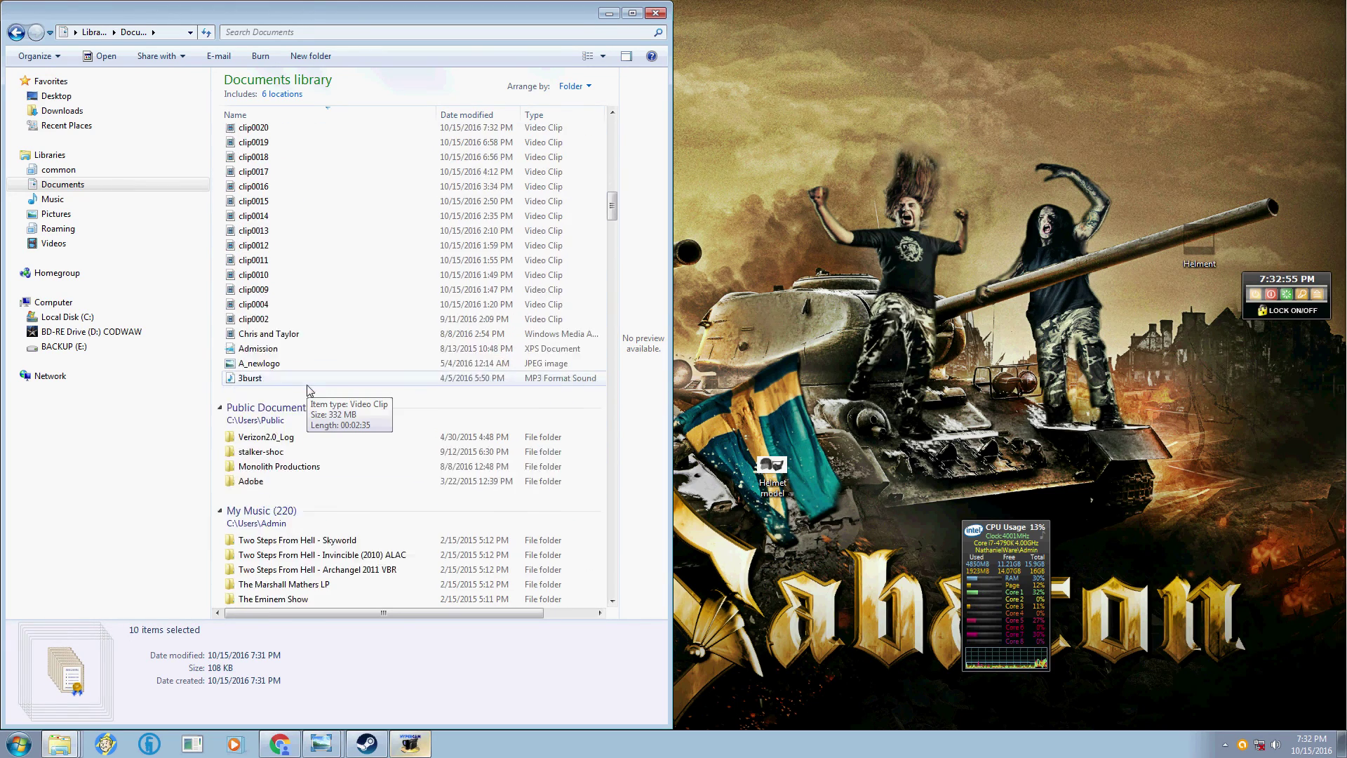
{"action": "scroll", "coordinate": [310, 391], "scroll_direction": "up", "scroll_amount": 7}
{"action": "scroll", "coordinate": [307, 390], "scroll_direction": "up", "scroll_amount": 15}
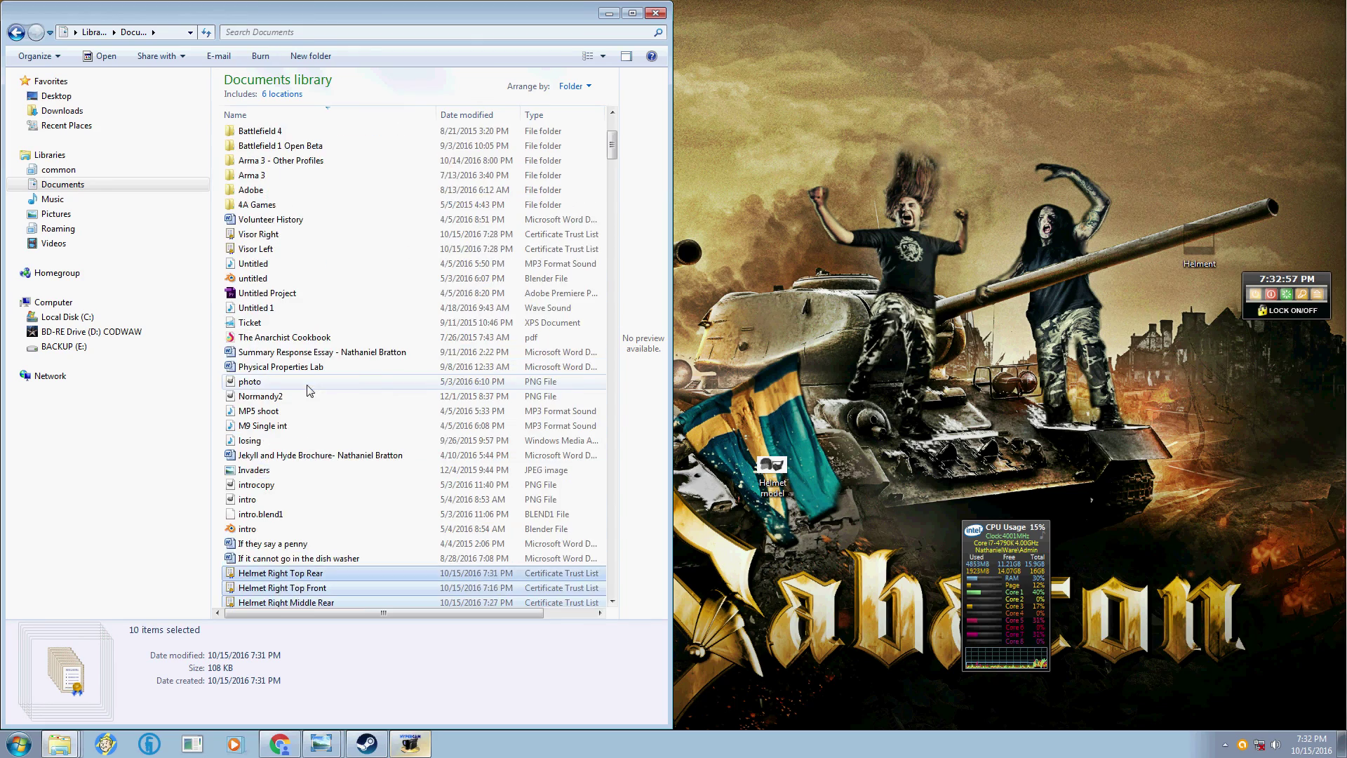
{"action": "left_click", "coordinate": [258, 351]}
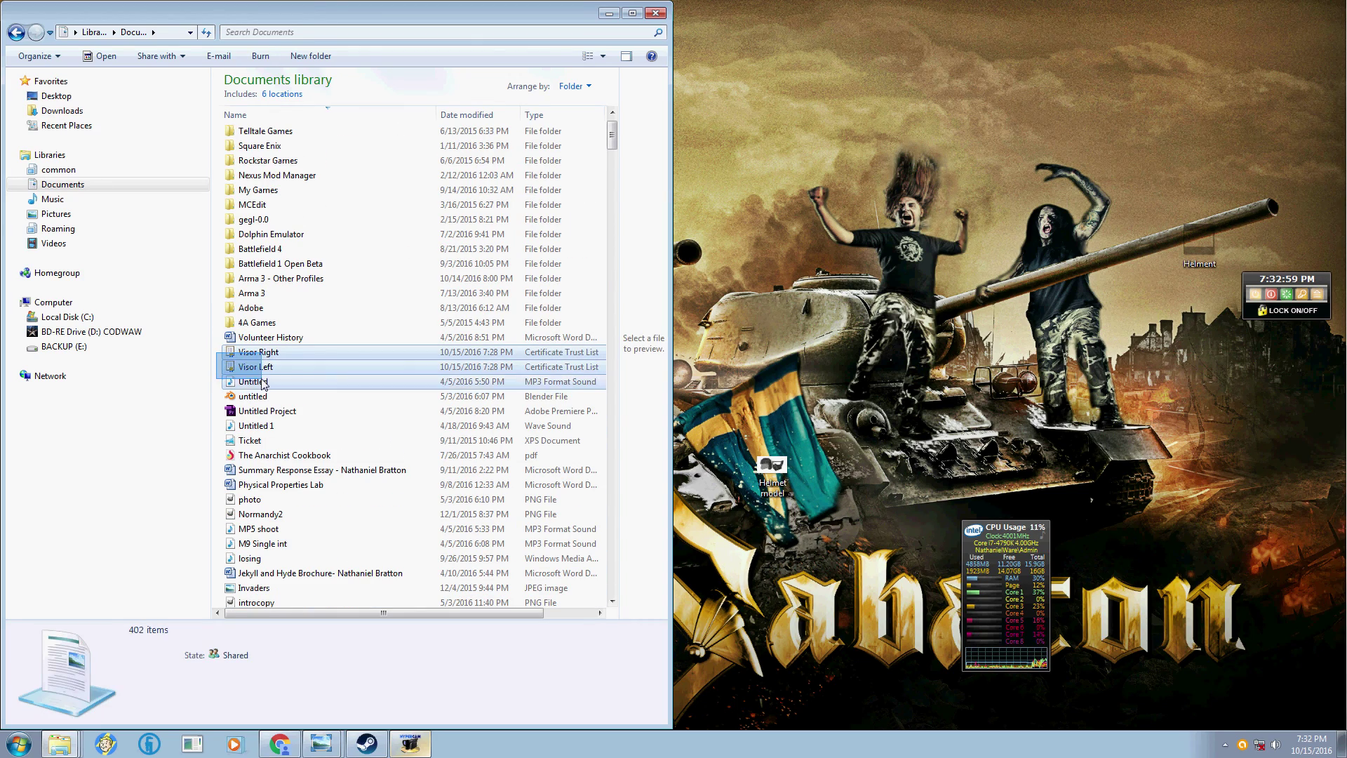
{"action": "left_click", "coordinate": [270, 366], "text": "shift"}
{"action": "scroll", "coordinate": [275, 370], "scroll_direction": "down", "scroll_amount": 1}
{"action": "scroll", "coordinate": [274, 371], "scroll_direction": "down", "scroll_amount": 5}
{"action": "scroll", "coordinate": [275, 370], "scroll_direction": "up", "scroll_amount": 2}
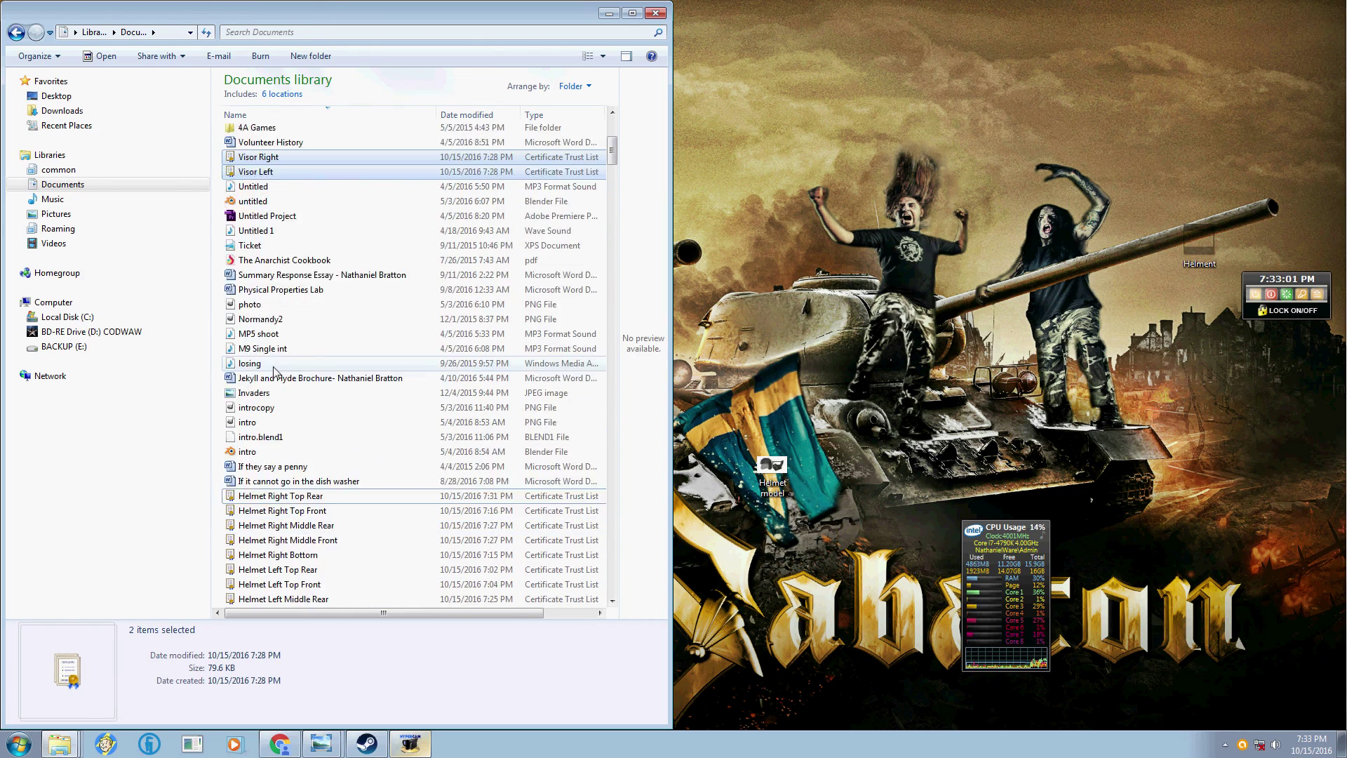
{"action": "scroll", "coordinate": [274, 371], "scroll_direction": "down", "scroll_amount": 1}
{"action": "scroll", "coordinate": [274, 370], "scroll_direction": "down", "scroll_amount": 5}
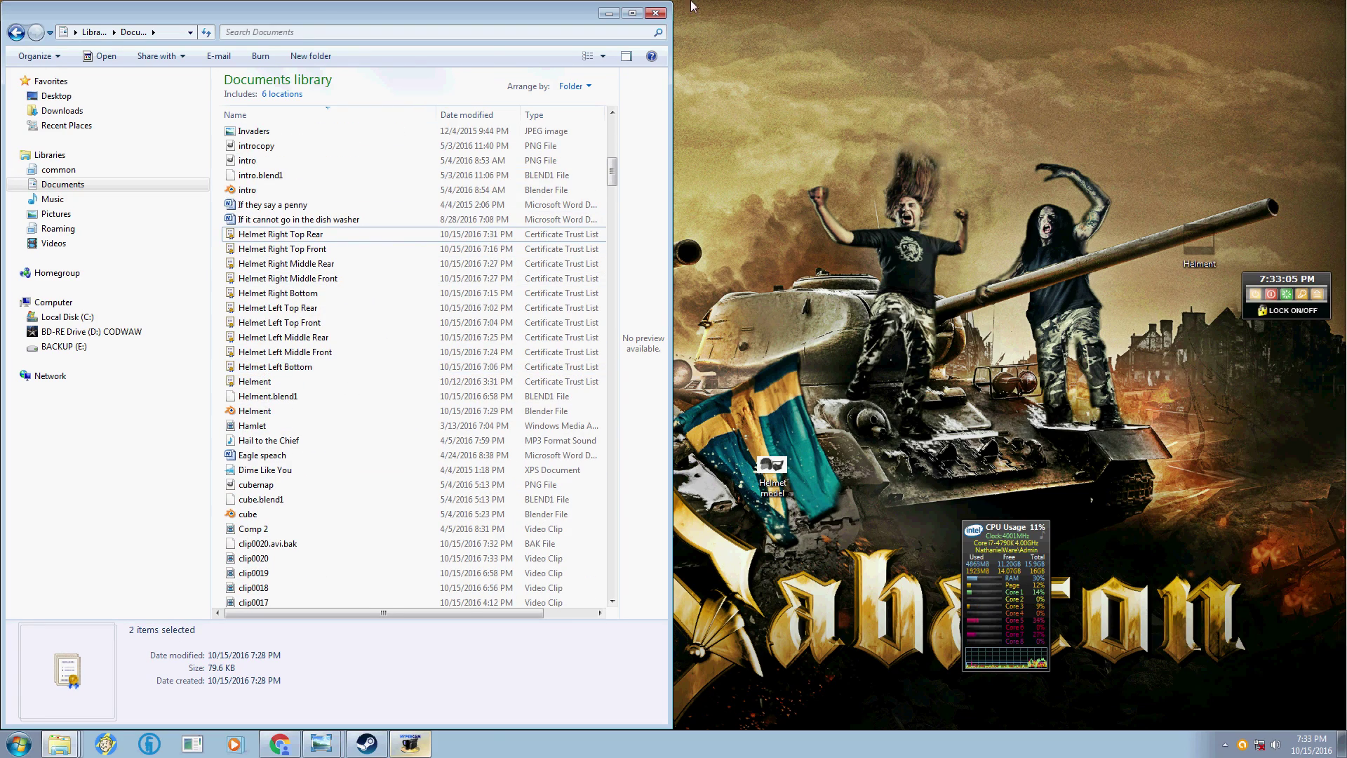
{"action": "left_click_drag", "start_coordinate": [508, 26], "coordinate": [1343, 141]}
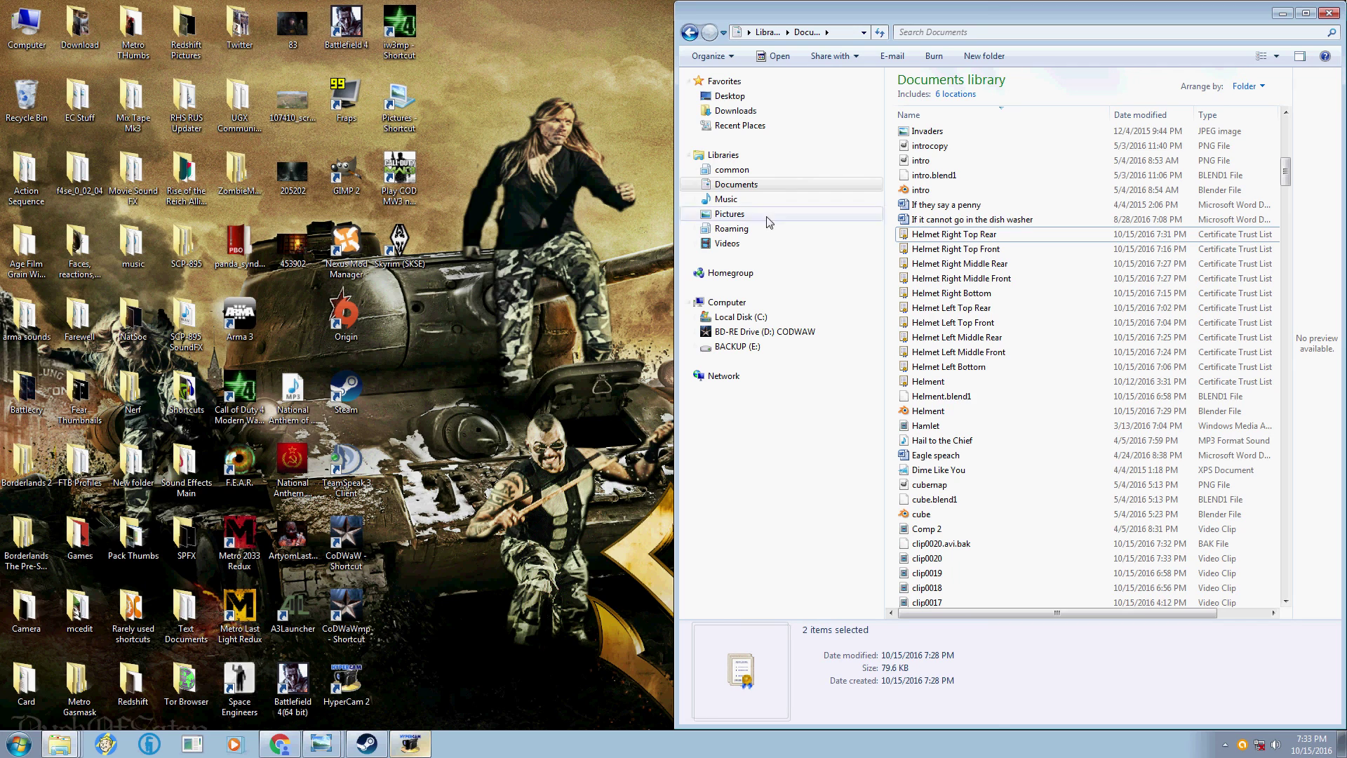
{"action": "mouse_move", "coordinate": [1055, 614]}
{"action": "left_mouse_down"}
{"action": "mouse_move", "coordinate": [1068, 616]}
{"action": "mouse_move", "coordinate": [1050, 614]}
{"action": "left_mouse_up"}
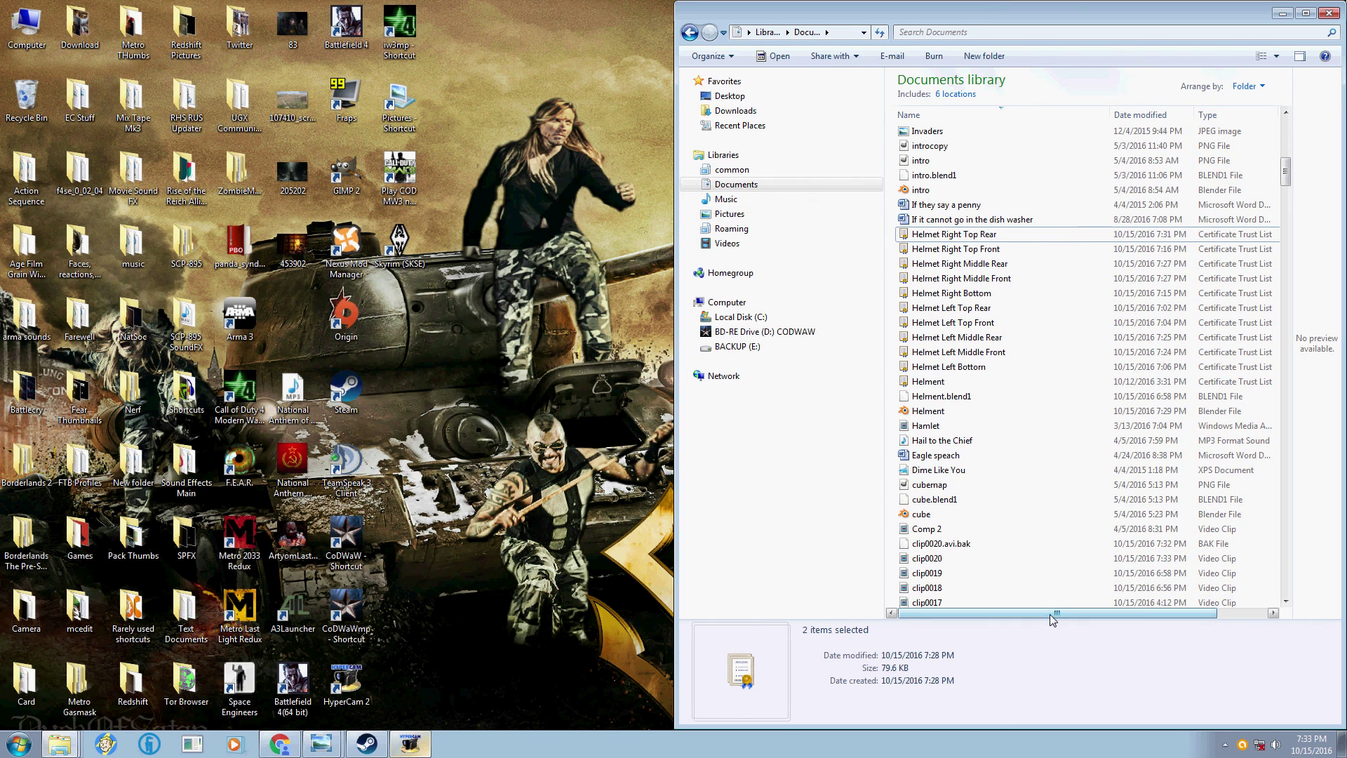